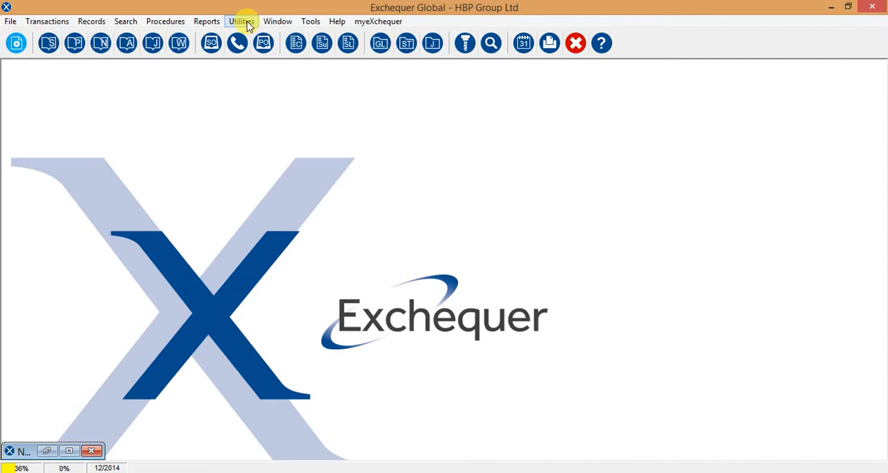
Open the Form Designer.
left_click(243, 22)
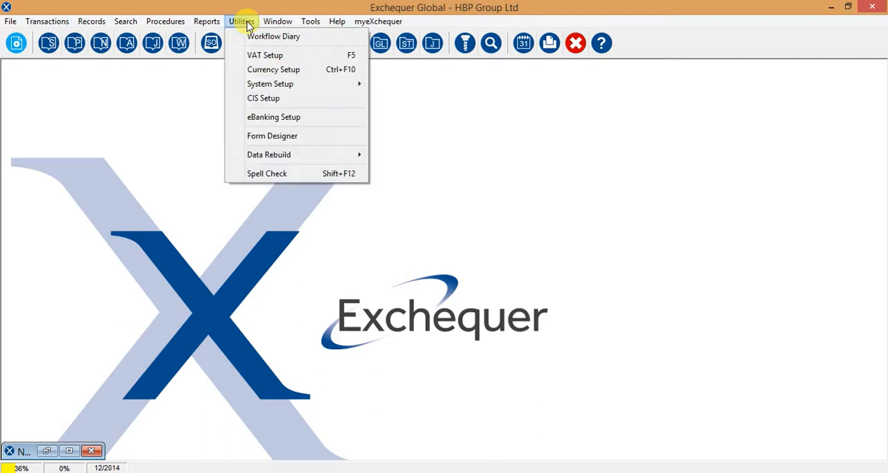
left_click(271, 137)
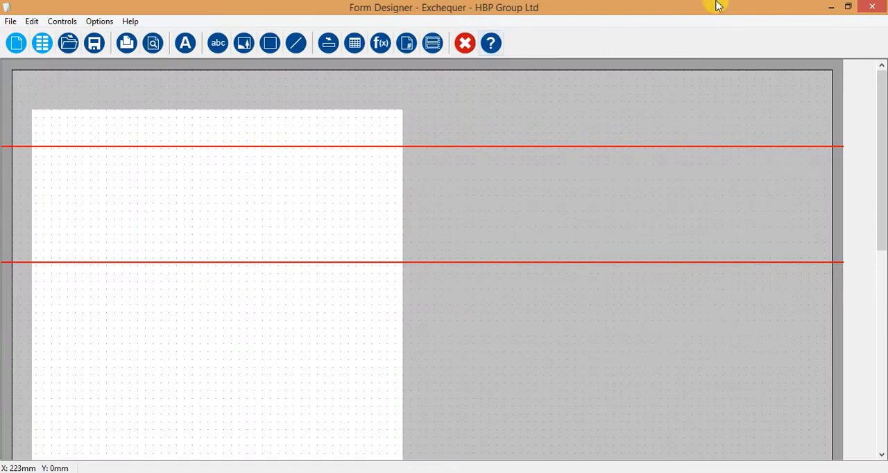
Restore the Form Designer to a smaller window, move and minimise it, and bring it back maximised.
left_click(848, 6)
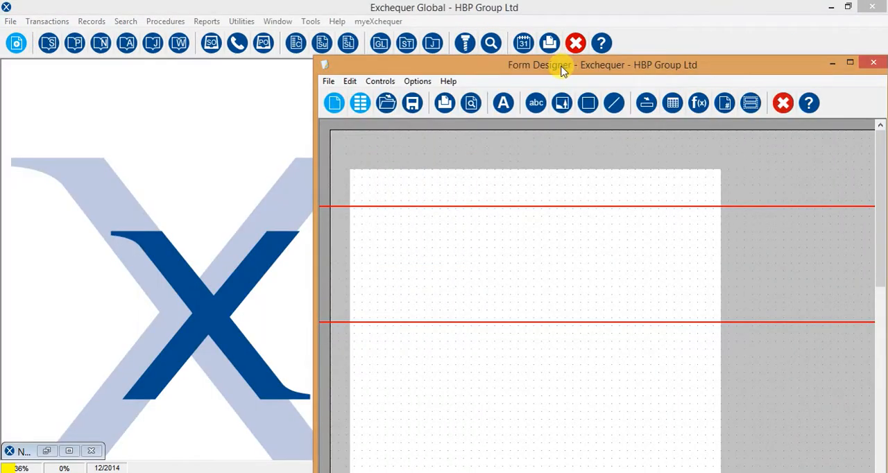
left_click_drag(562, 65, 339, 131)
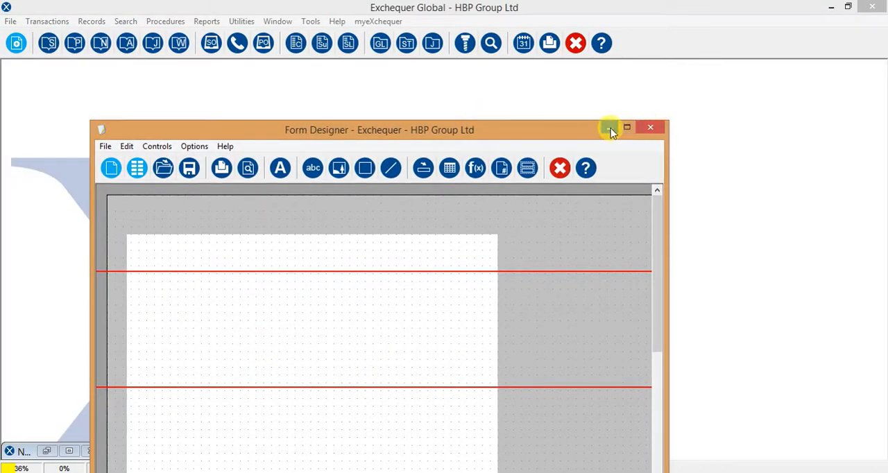
left_click(608, 128)
left_click(47, 451)
left_click(627, 131)
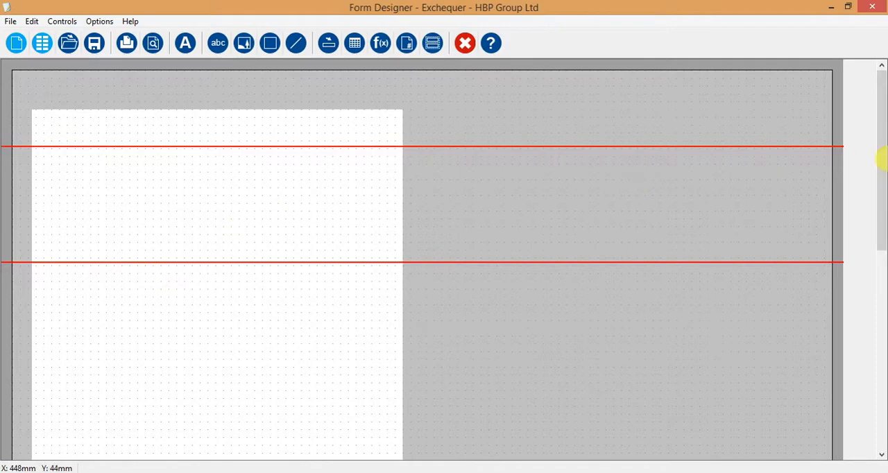
Move the two lowest section lines up on the blank form, placing the End of Body Footer line at about 250 mm.
left_click_drag(883, 163, 882, 121)
left_click_drag(880, 87, 884, 232)
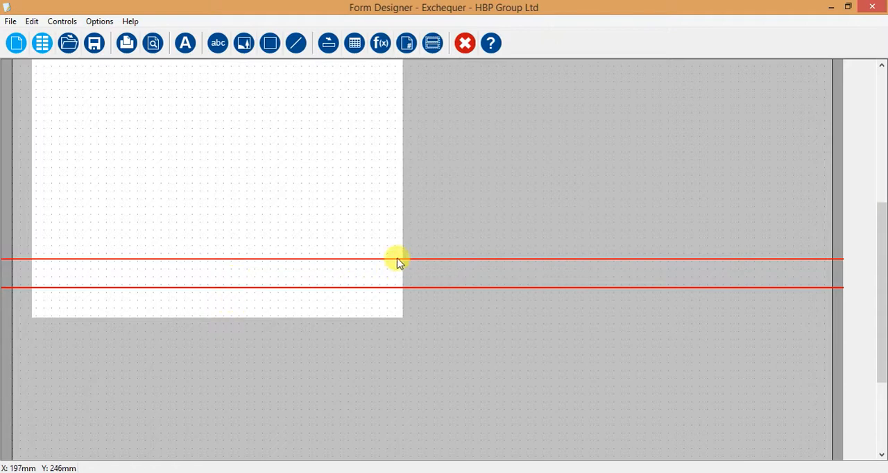
left_click_drag(404, 258, 403, 234)
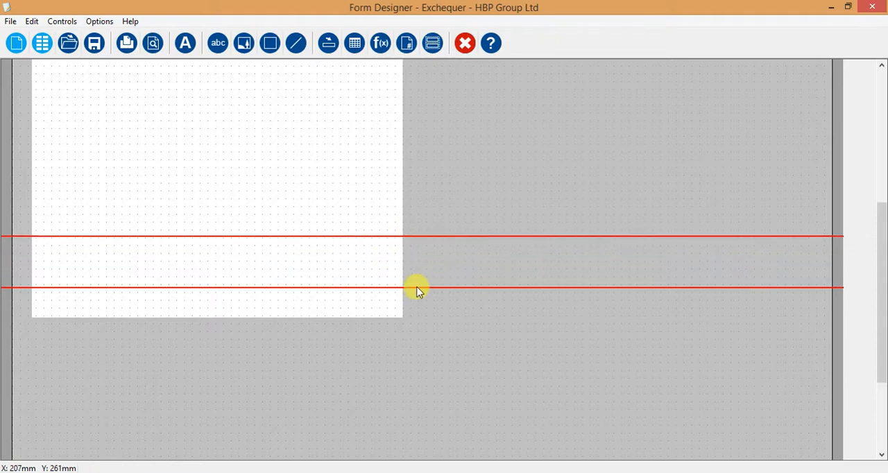
left_click_drag(416, 278, 409, 266)
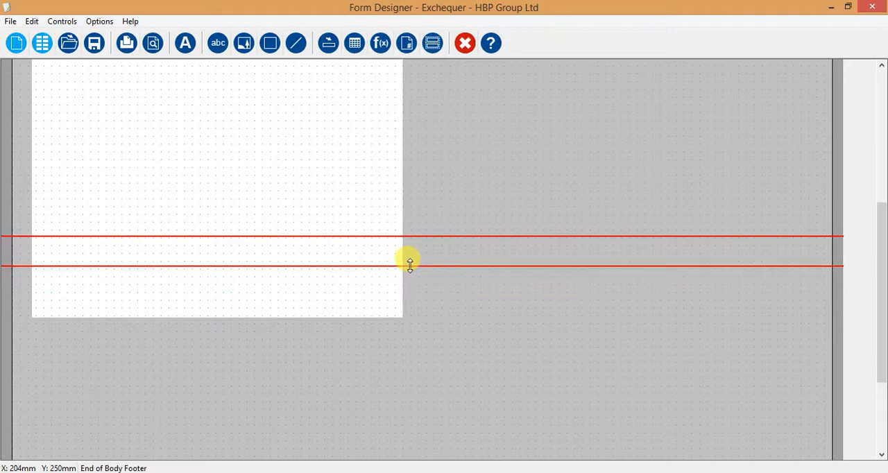
left_click_drag(882, 242, 880, 92)
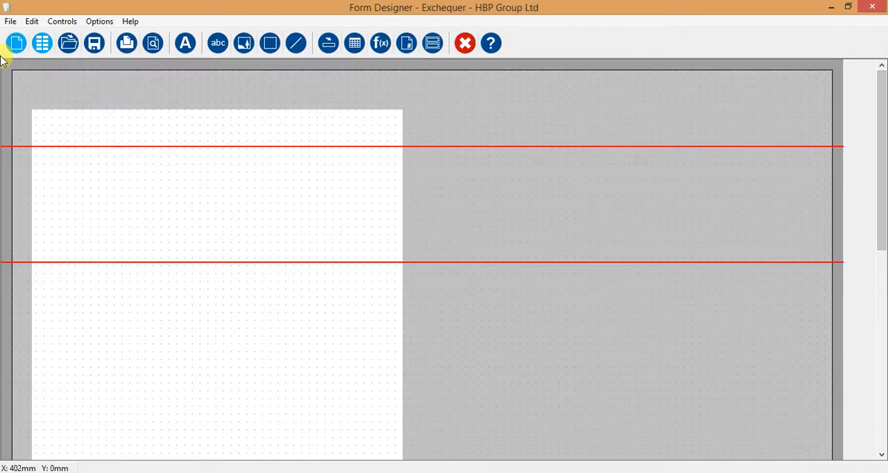
Review the file commands and the existing form definitions in the Forms folder without opening one.
left_click(11, 22)
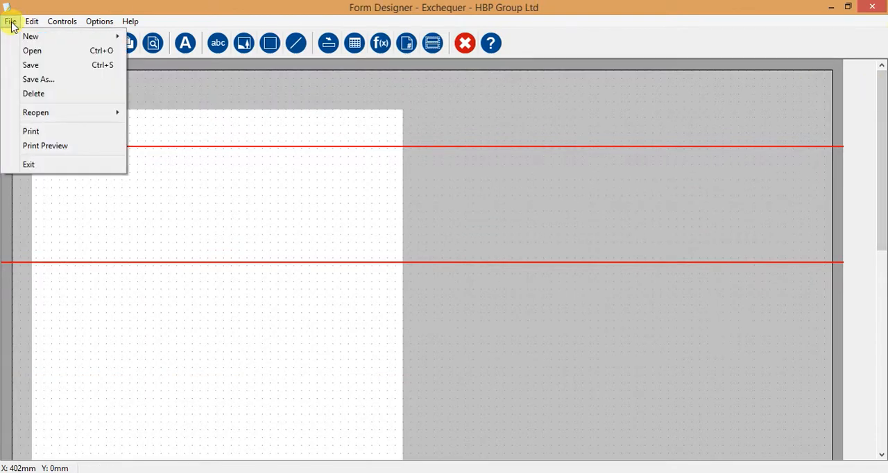
mouse_move(16, 36)
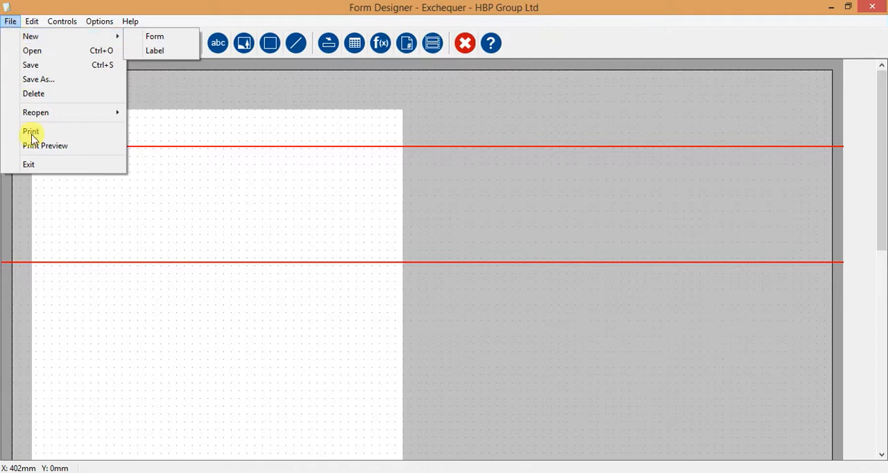
left_click(28, 52)
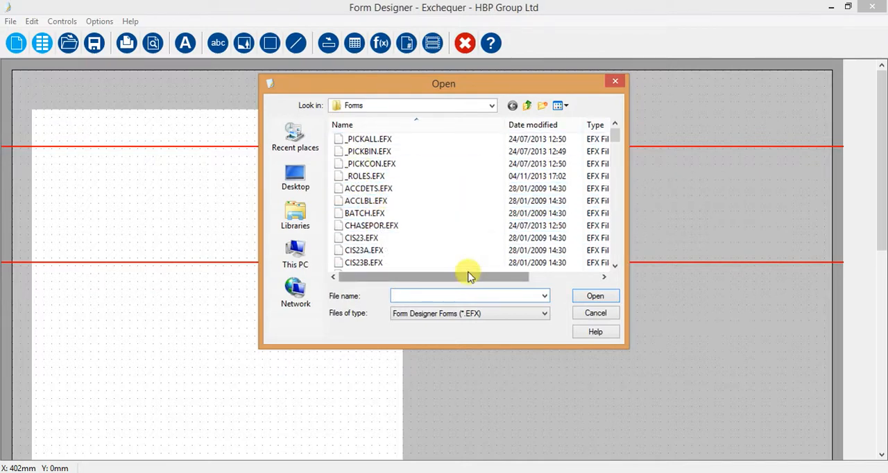
left_click(594, 315)
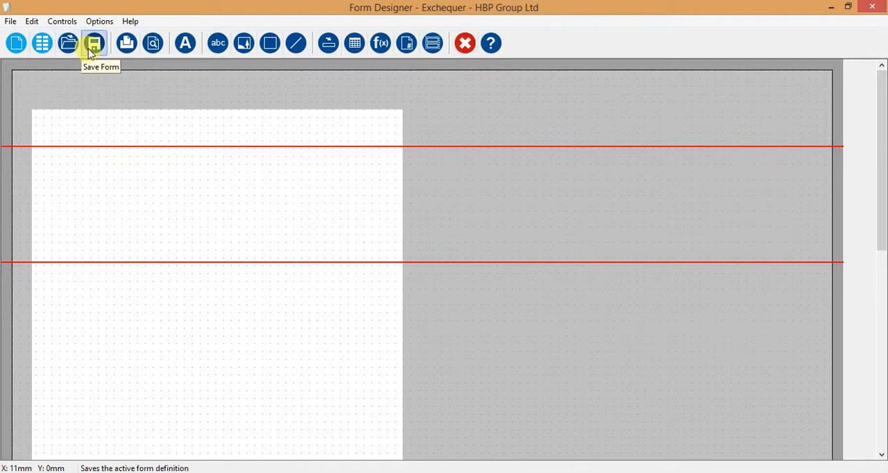
Look over the Print Preview, Default Font, formula and What's This tools, viewing the formula options without adding a formula.
left_click(153, 43)
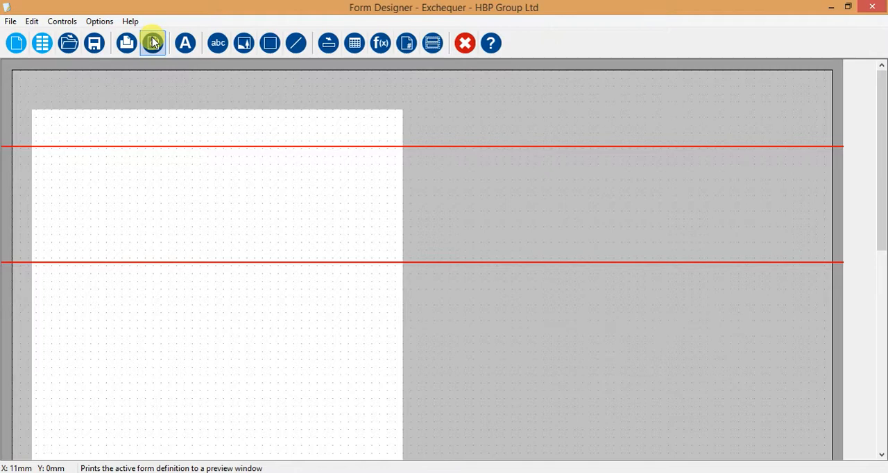
left_click(188, 43)
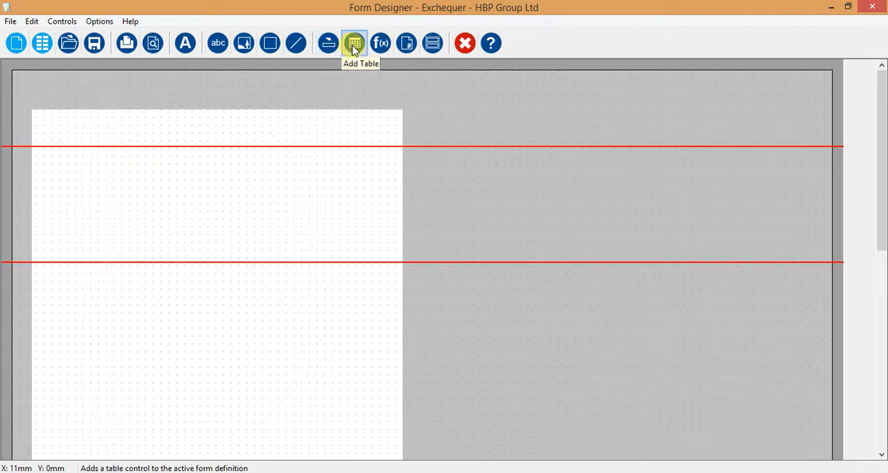
left_click(381, 45)
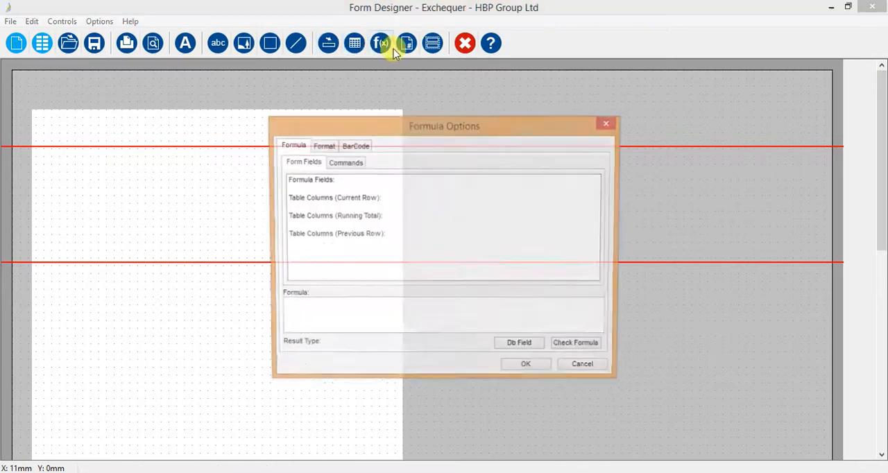
left_click(587, 369)
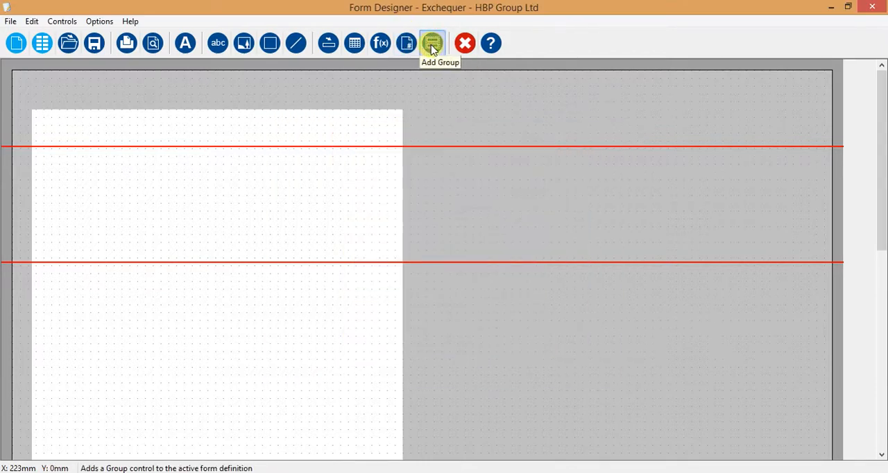
left_click(493, 47)
left_click(154, 43)
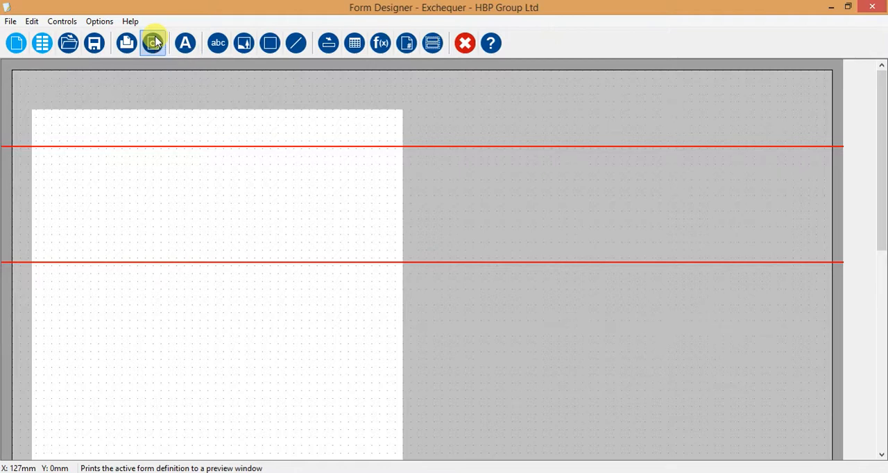
Open the form SIN_SBS.EFX from the Forms folder, discarding the changes to the blank form.
left_click(11, 22)
left_click(21, 50)
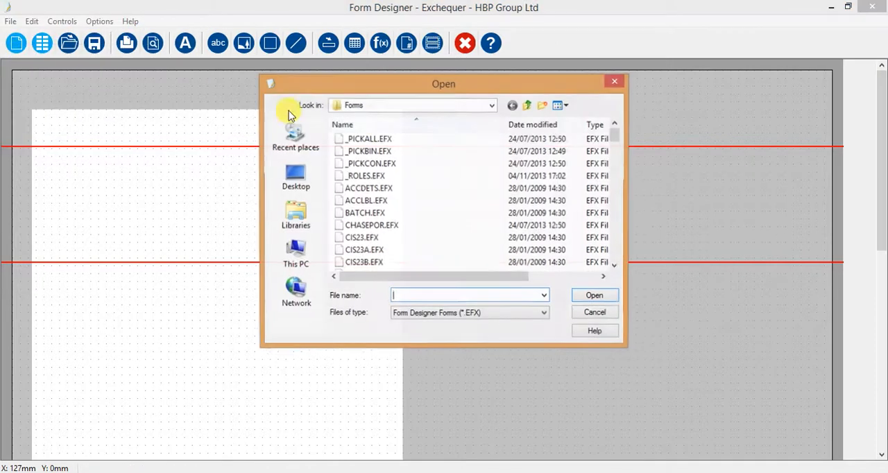
left_click(367, 200)
type("sin")
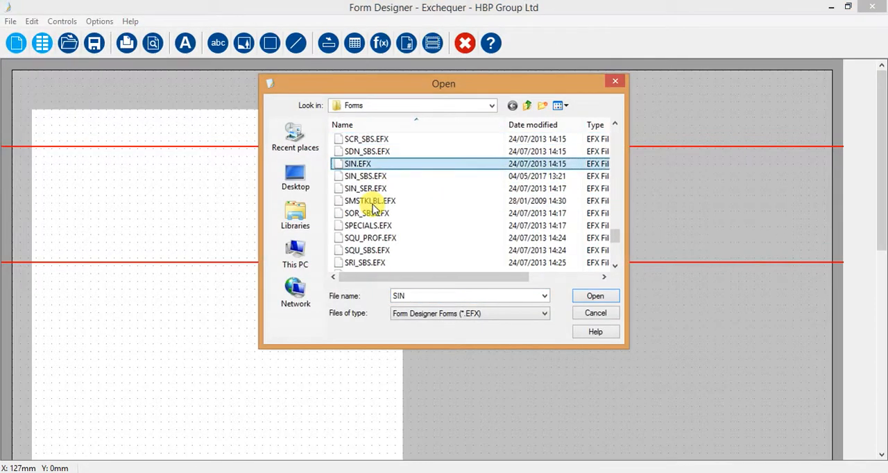
double_click(361, 179)
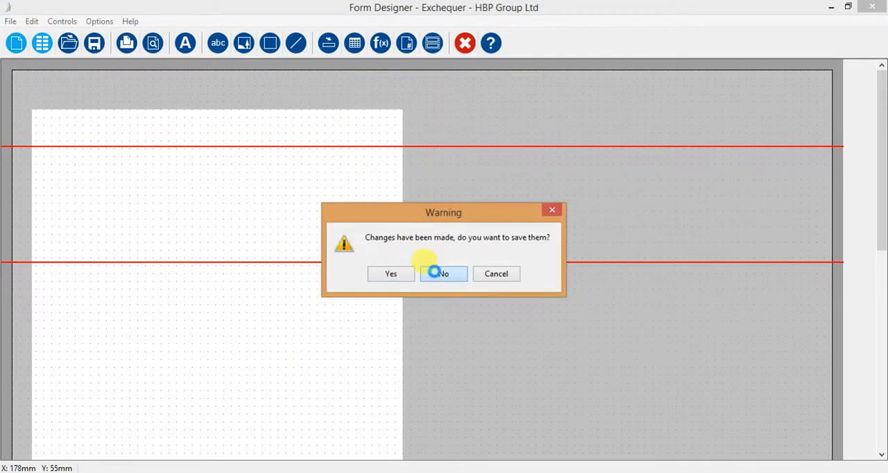
left_click(437, 275)
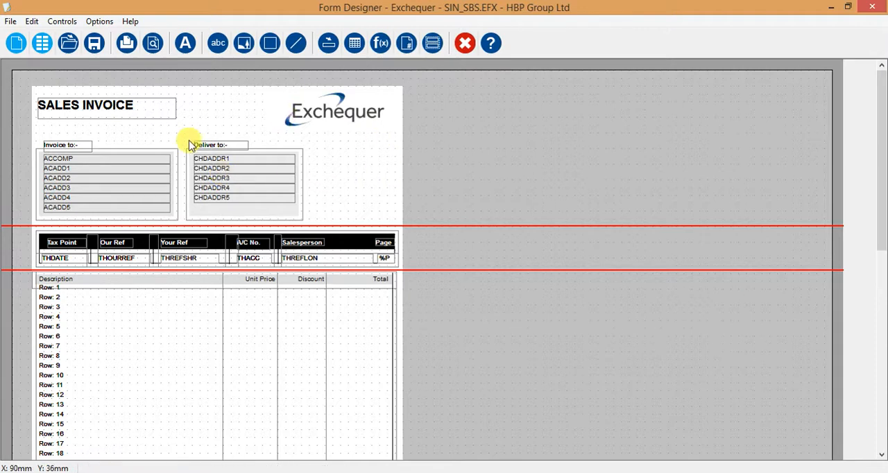
Save a copy of the sales invoice form as SIN_JO in the Forms folder.
left_click(12, 21)
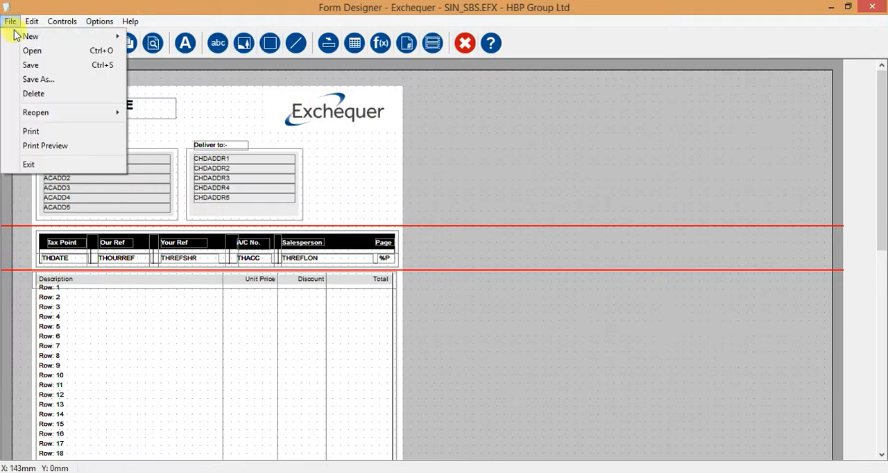
left_click(28, 86)
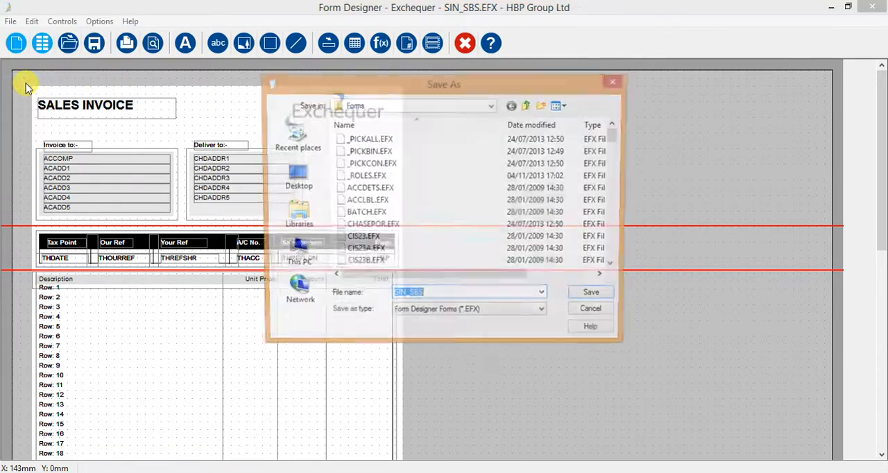
left_click(436, 296)
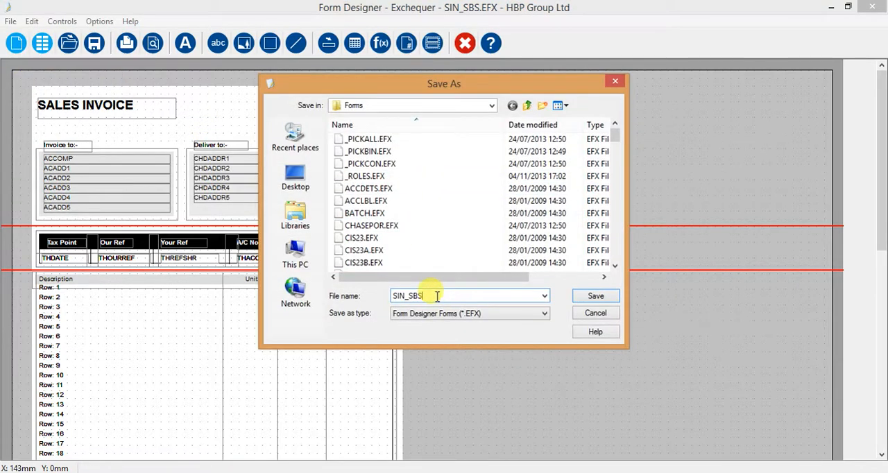
key("BackSpace")
key("BackSpace")
key("BackSpace")
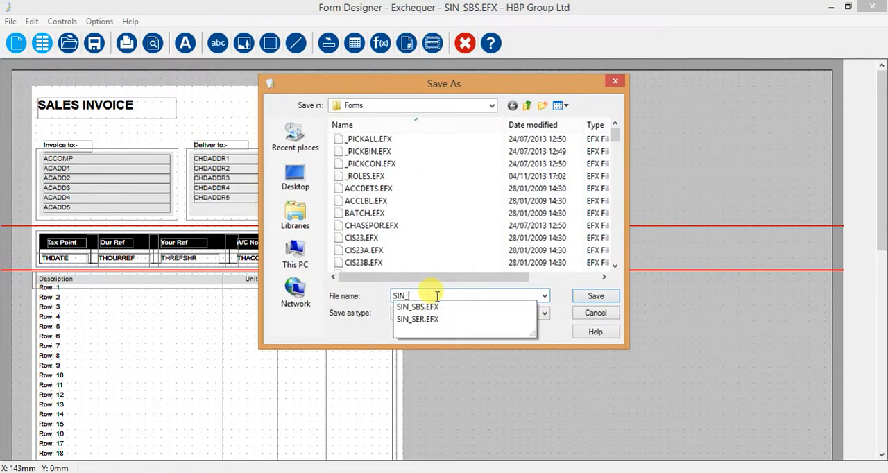
type("JO")
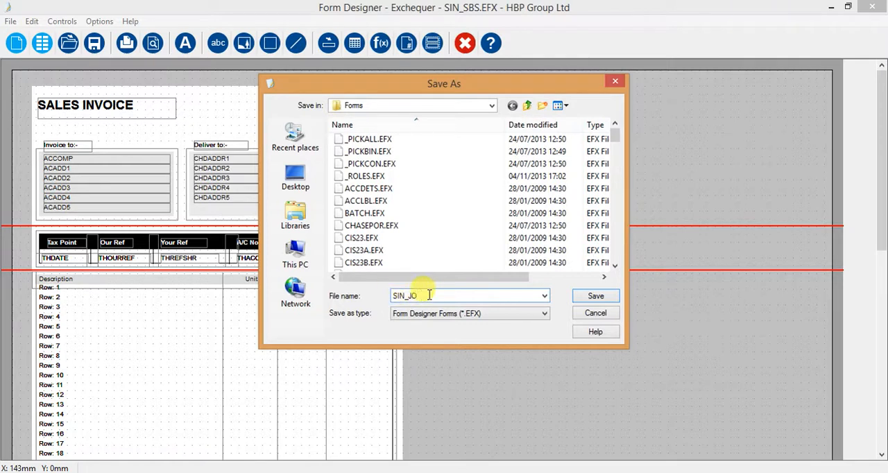
left_click(580, 296)
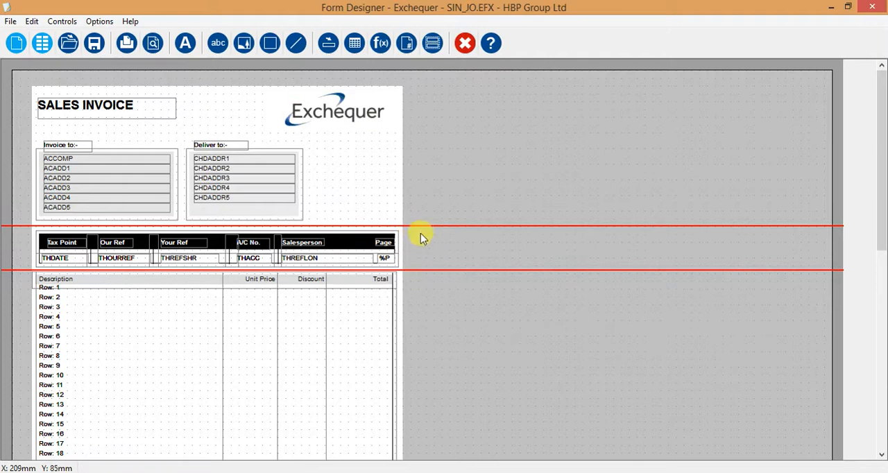
Inspect the logo, the SALES INVOICE title and the database field options of ACCOMP, leaving them unchanged.
left_click_drag(882, 182, 884, 144)
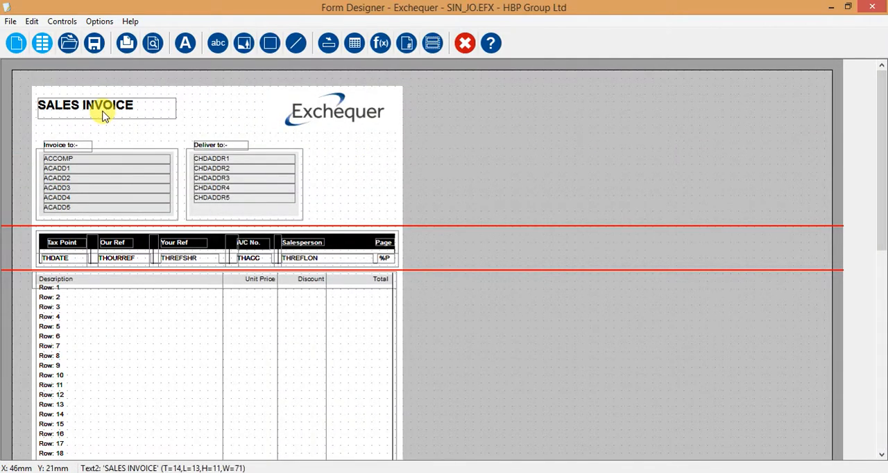
left_click(315, 117)
left_click(159, 109)
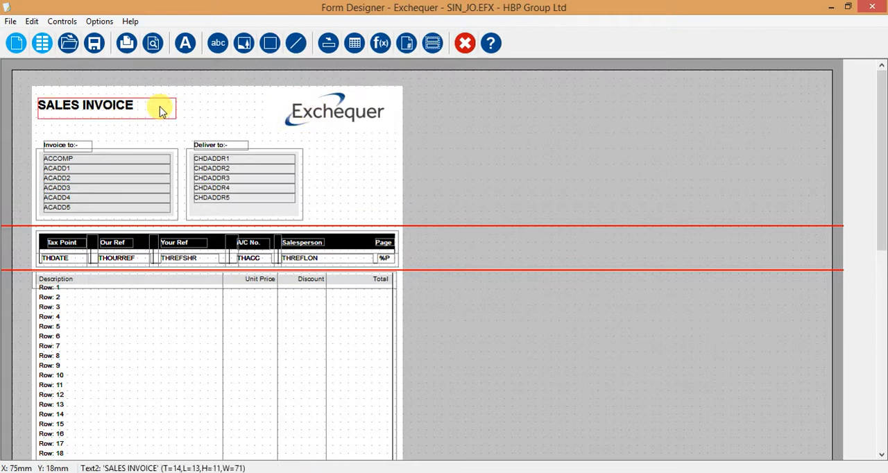
double_click(122, 161)
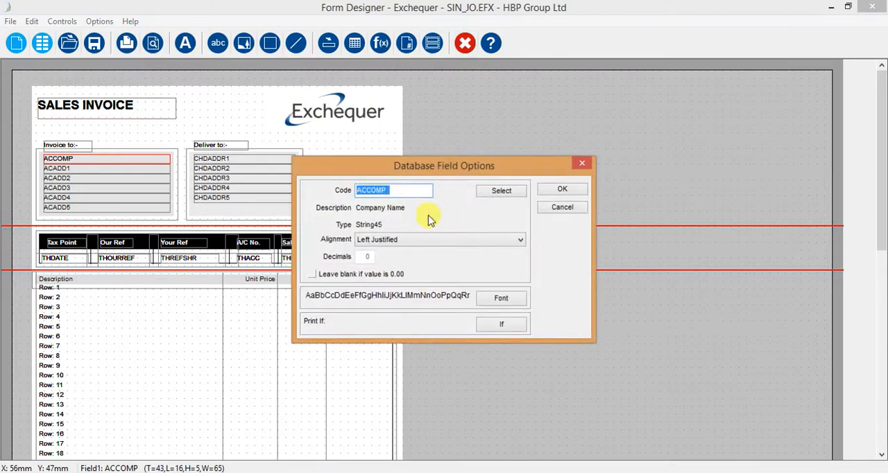
left_click(569, 212)
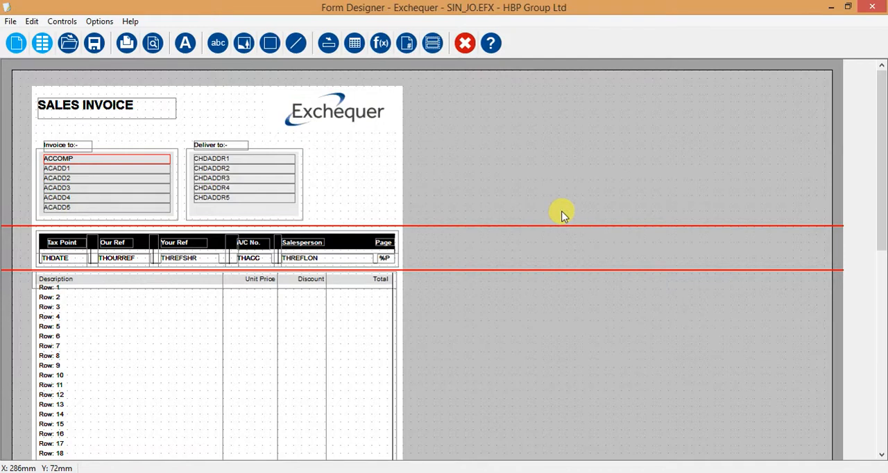
Add the batpp9 bitmap from the Forms folder to the sales invoice form.
left_click(328, 121)
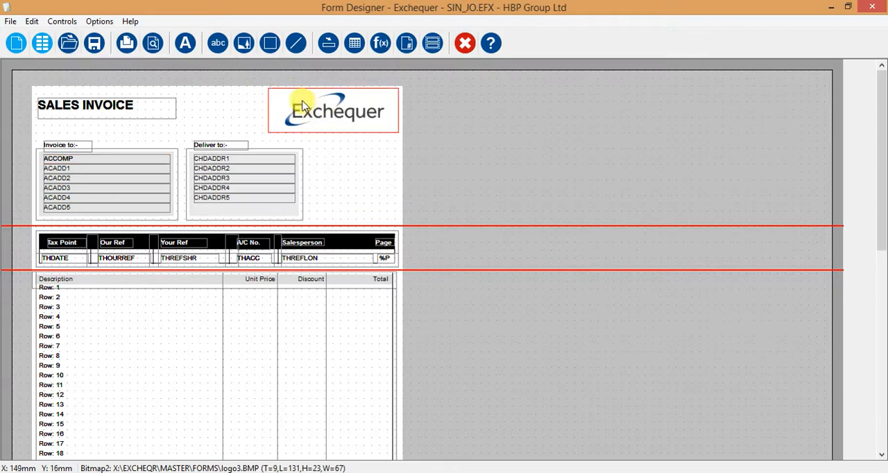
left_click(244, 46)
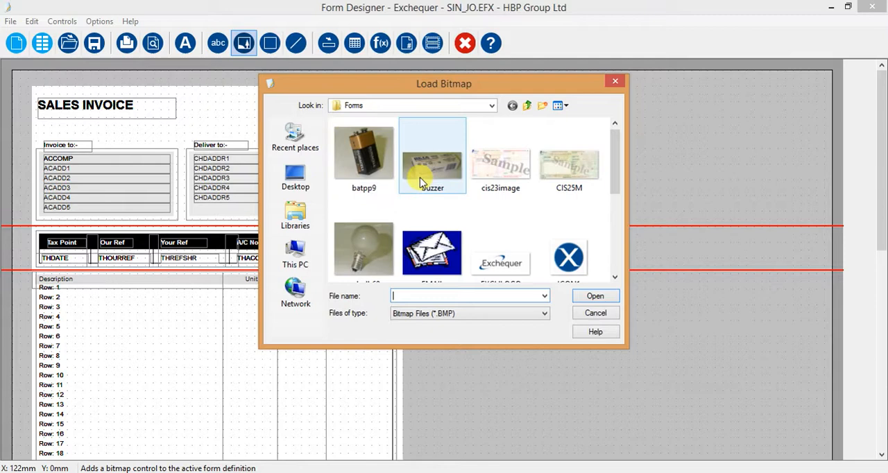
double_click(368, 165)
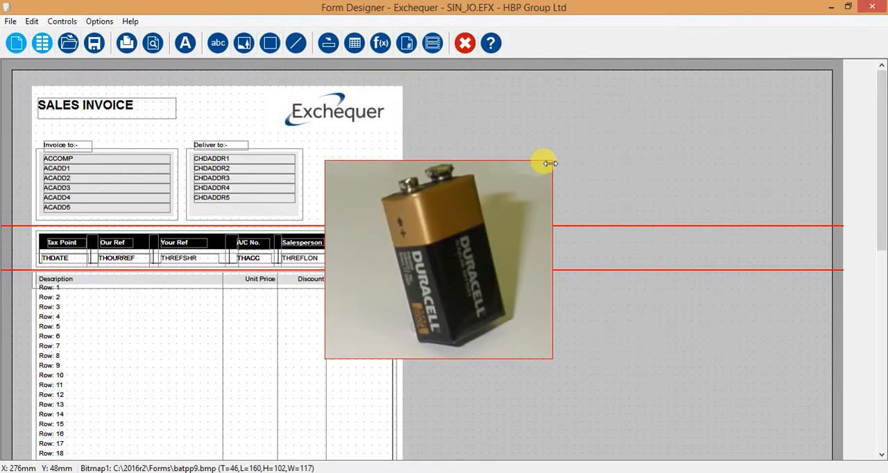
Shrink the battery bitmap to about 49 by 37 mm beside the Deliver to box, and delete it from the form.
left_click_drag(551, 162, 420, 288)
left_click_drag(368, 326, 368, 179)
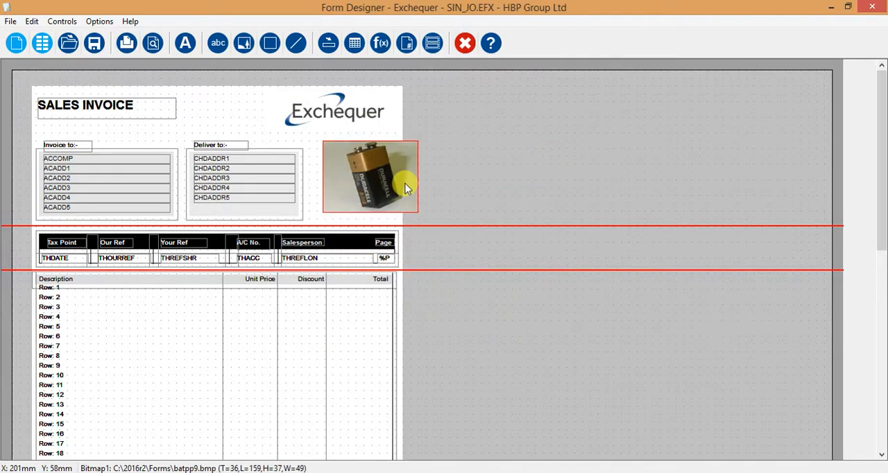
key("Delete")
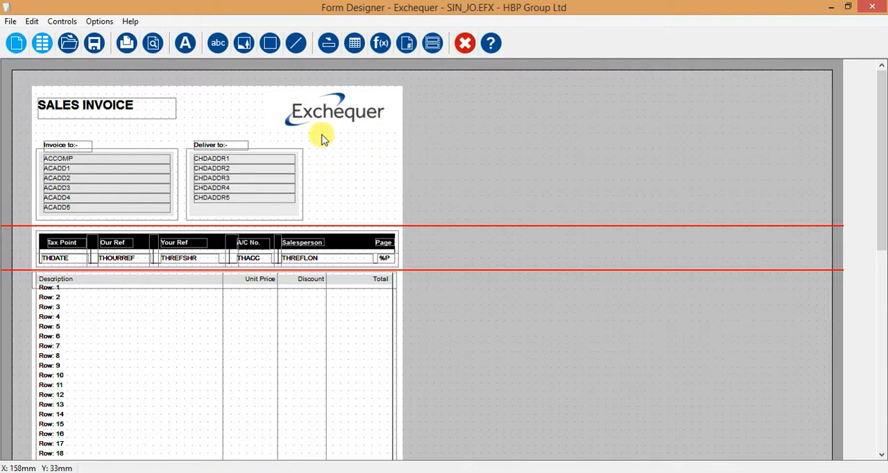
Inspect the alignment and font options of the SALES INVOICE title and cancel without changing them.
left_click(119, 111)
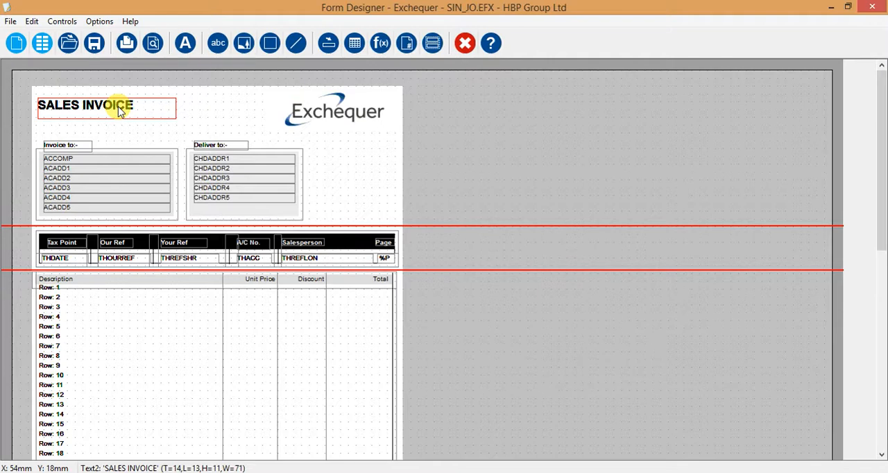
double_click(114, 111)
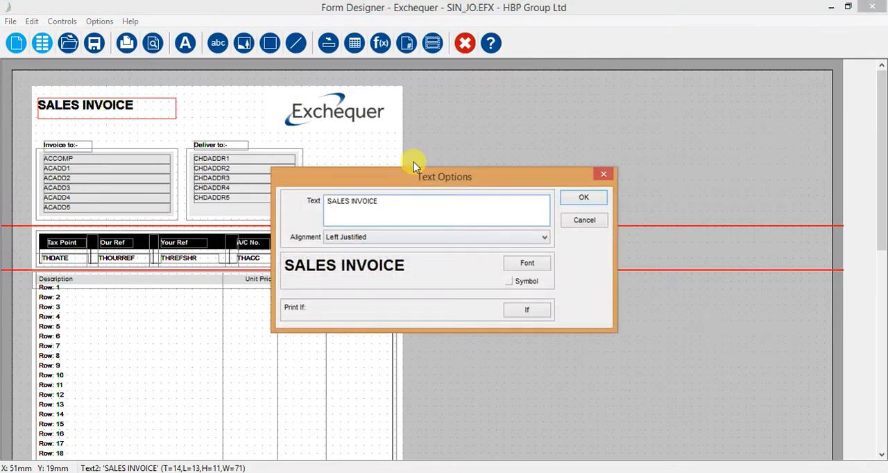
left_click(334, 238)
left_click(334, 248)
left_click(529, 264)
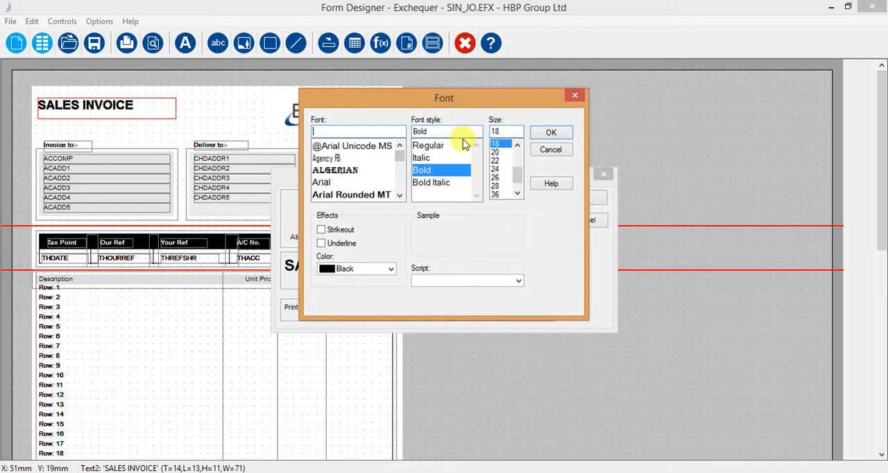
left_click(561, 150)
left_click(587, 228)
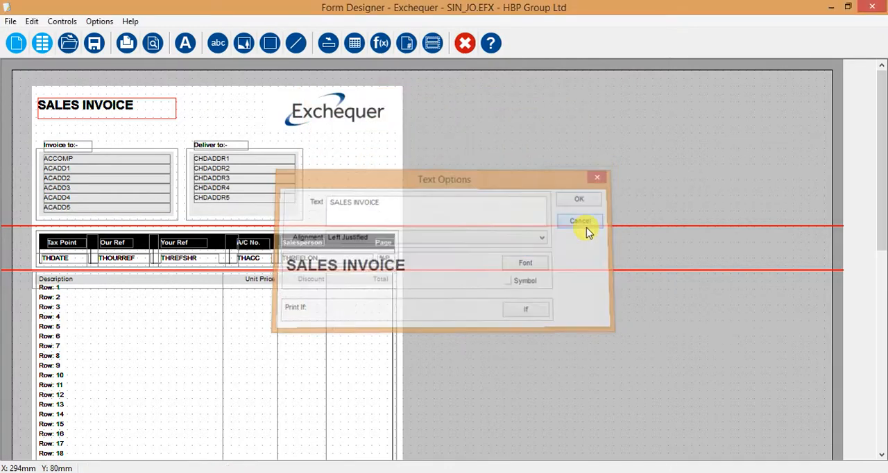
Enlarge the SALES INVOICE title box to about 97 by 18 mm and shift it towards the logo.
left_click(327, 127)
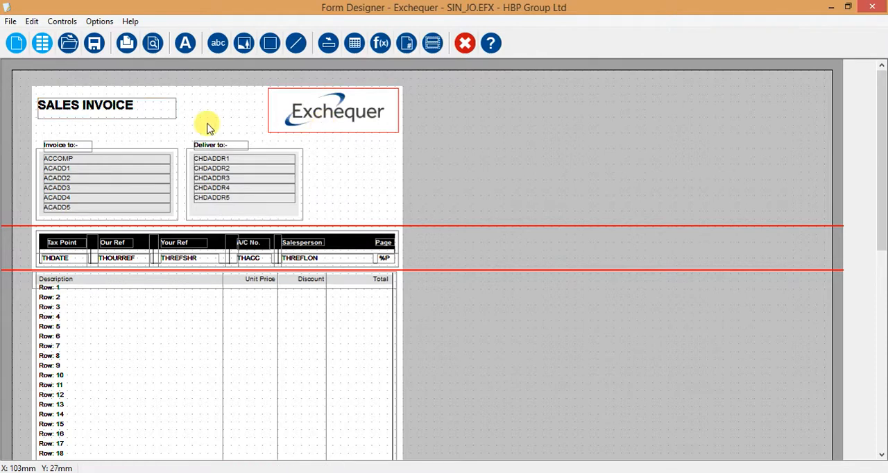
left_click(162, 111)
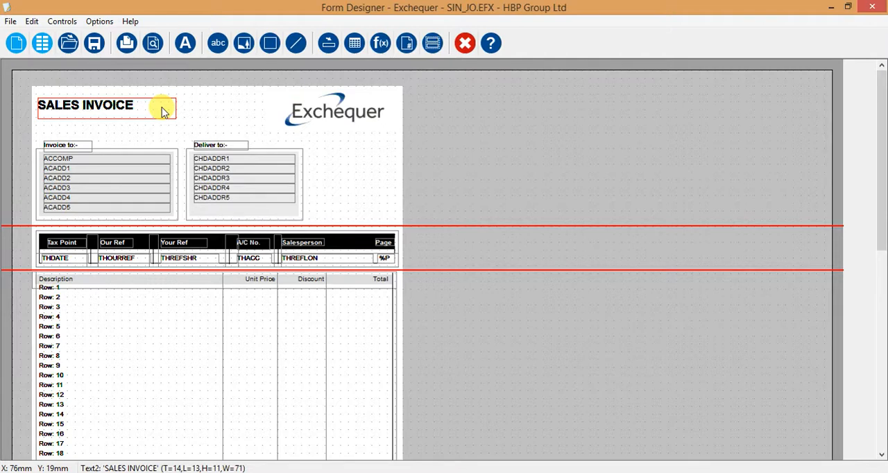
left_click_drag(174, 116, 241, 116)
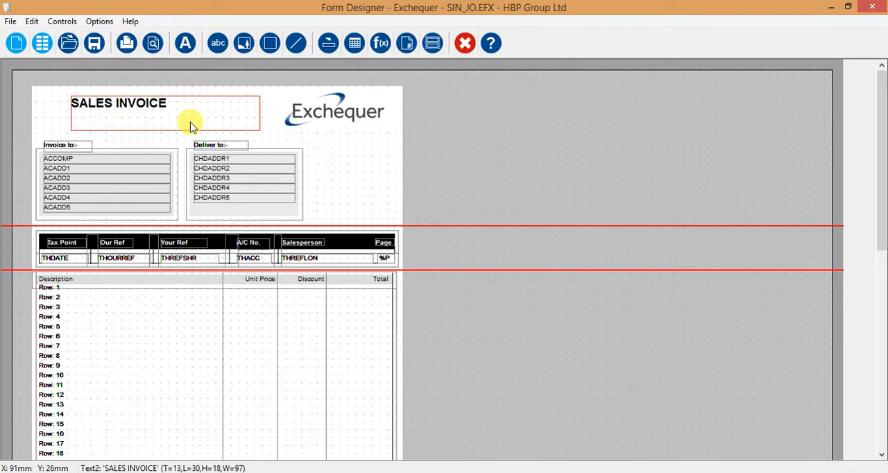
Nudge the SALES INVOICE title back above the Invoice to heading and shrink its box to fit closely around the text.
key("Left")
key("Left")
key("Left")
key("Left")
key("Left")
key("Left")
key("Left")
key("Left")
key("Left")
key("Left")
key("Left")
key("Left")
key("Left")
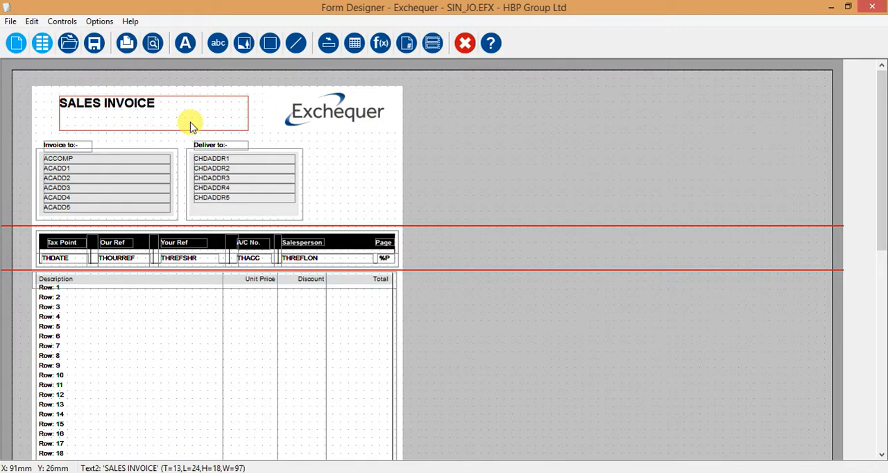
key("Left")
key("Left")
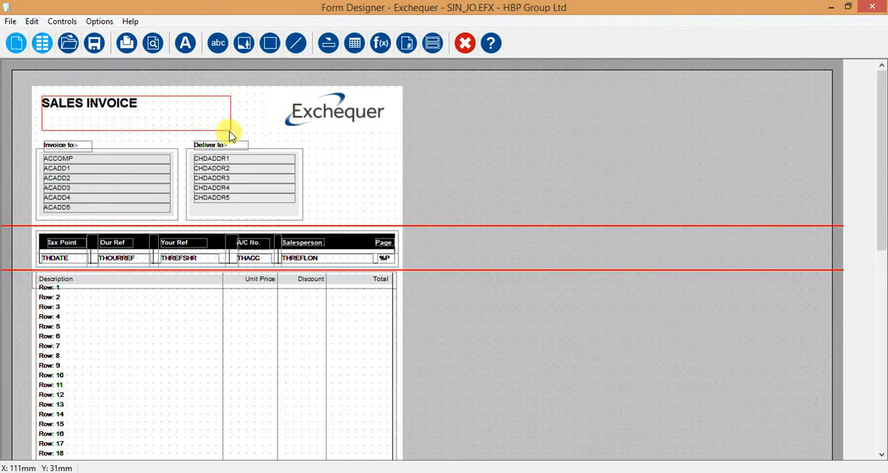
left_click_drag(193, 125, 143, 117)
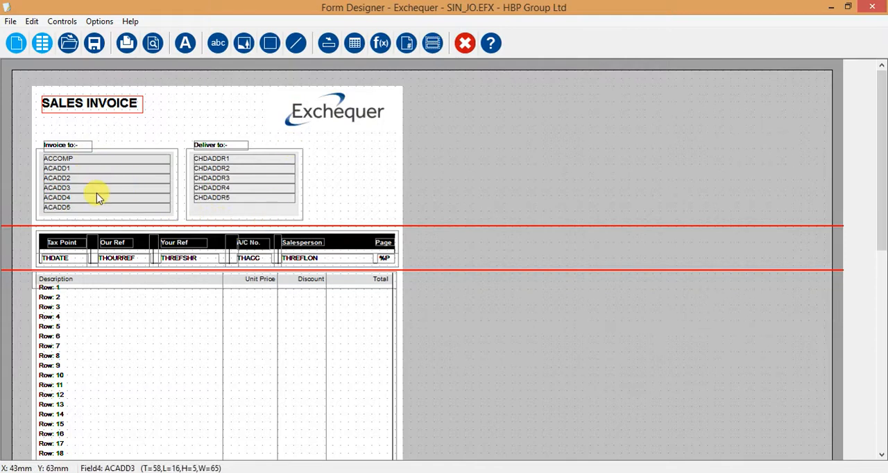
Check the sales invoice form in Print Preview and return to the design.
left_click(10, 21)
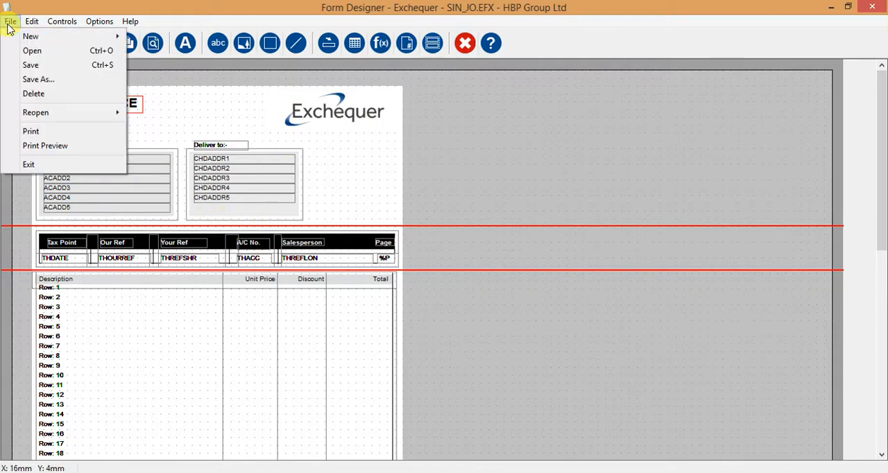
left_click(31, 146)
left_click(486, 286)
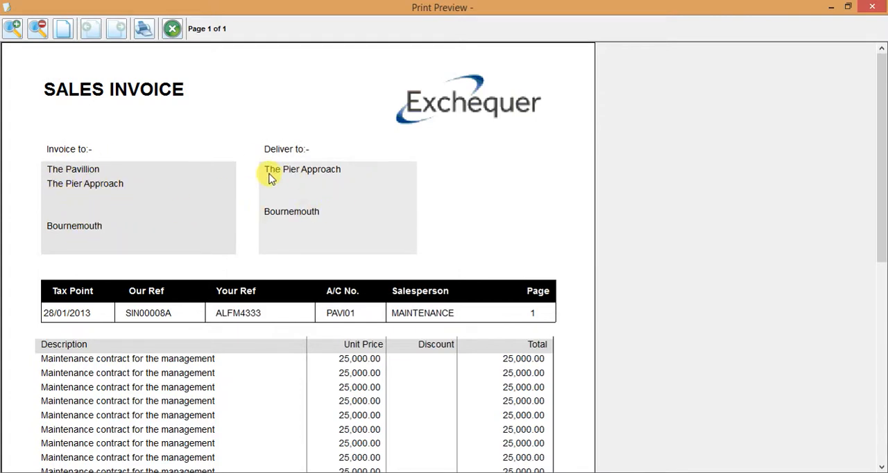
left_click(172, 29)
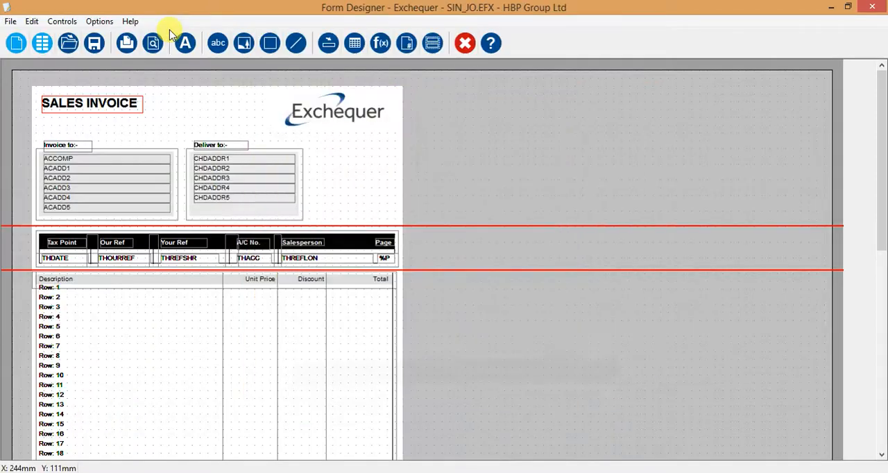
Examine the Invoice to box and the options for a new box control, without adding a box.
left_click(173, 176)
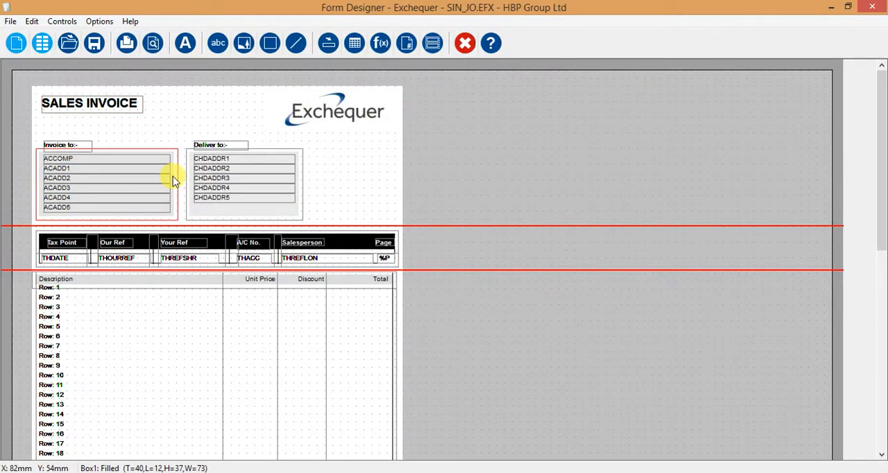
left_click(270, 45)
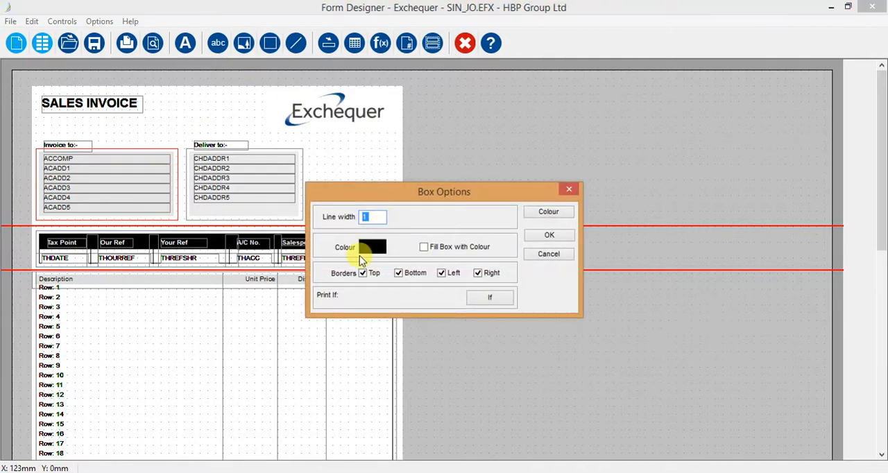
left_click(549, 255)
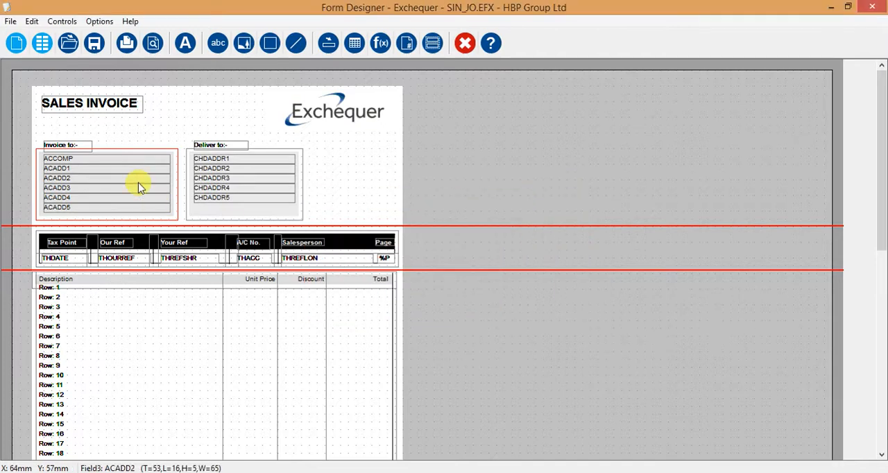
Examine the ACCOMP and ACADD1 to ACADD4 database fields in the Invoice to box, ending with ACCOMP selected.
left_click(100, 160)
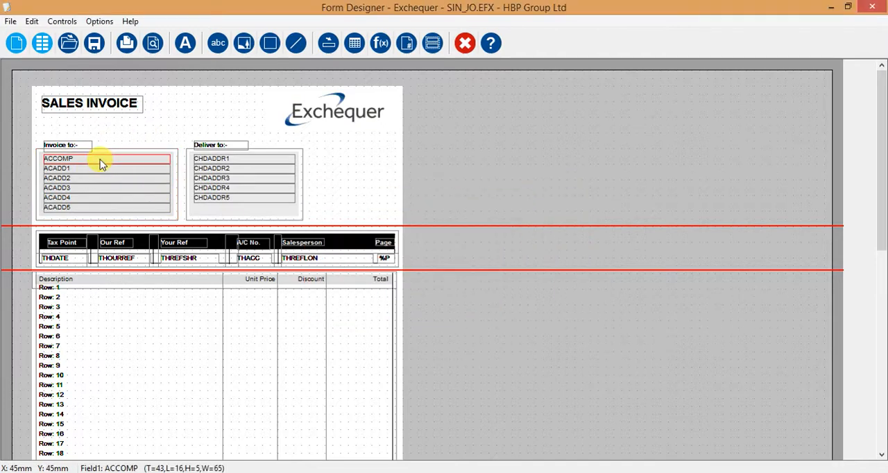
left_click(99, 169)
left_click(100, 179)
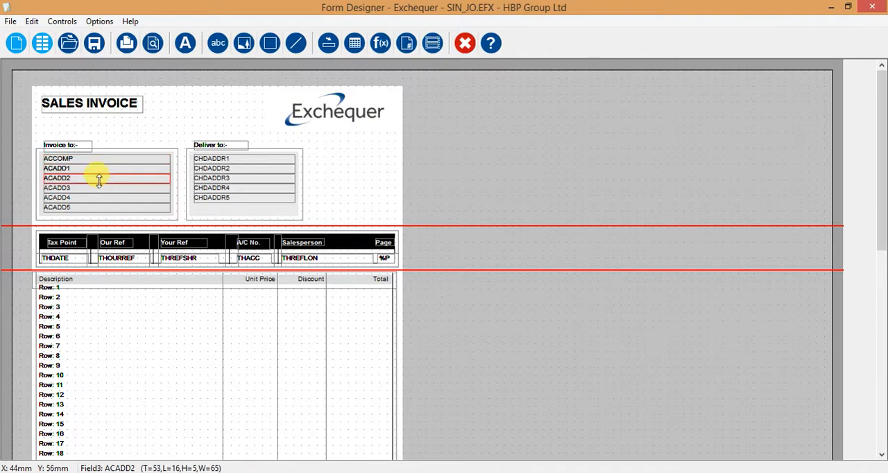
left_click(99, 189)
left_click(96, 200)
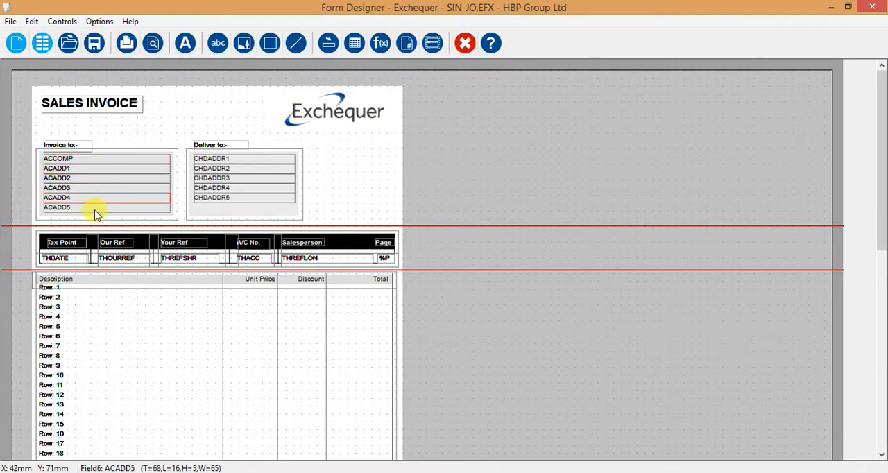
left_click(76, 160)
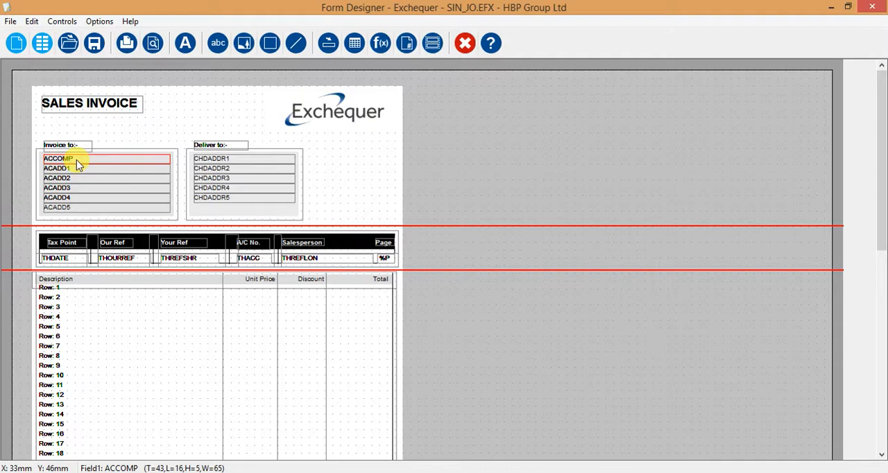
left_click_drag(76, 160, 76, 160)
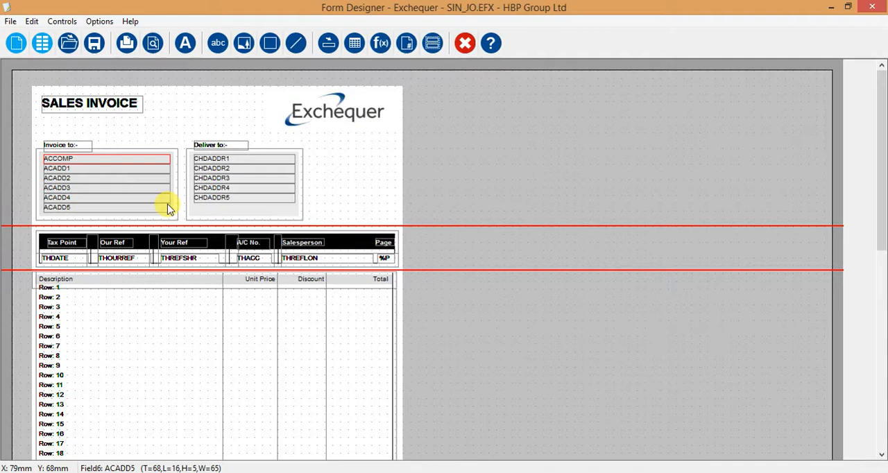
Start a new database field, look up account codes beginning with ACP, and clear the code without selecting one.
left_click(327, 44)
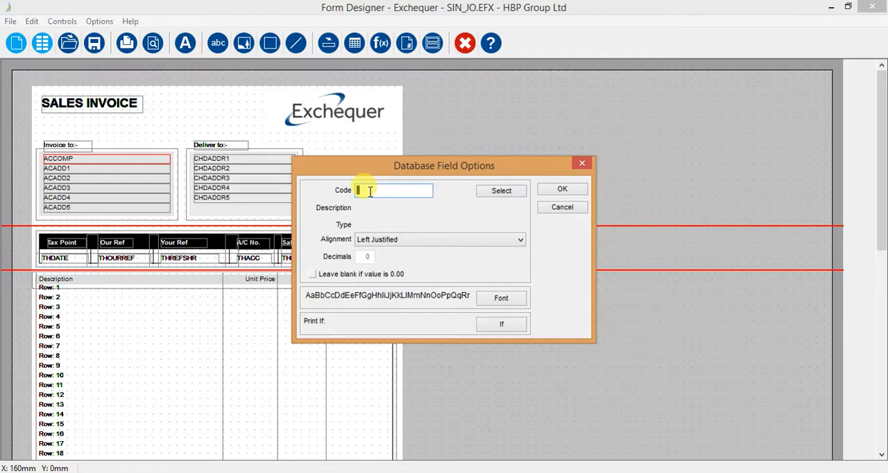
type("ACP")
left_click(398, 193)
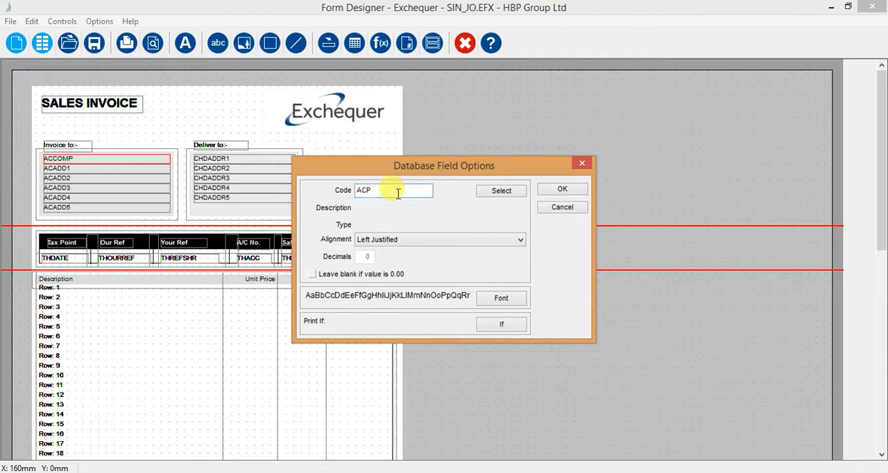
left_click(499, 195)
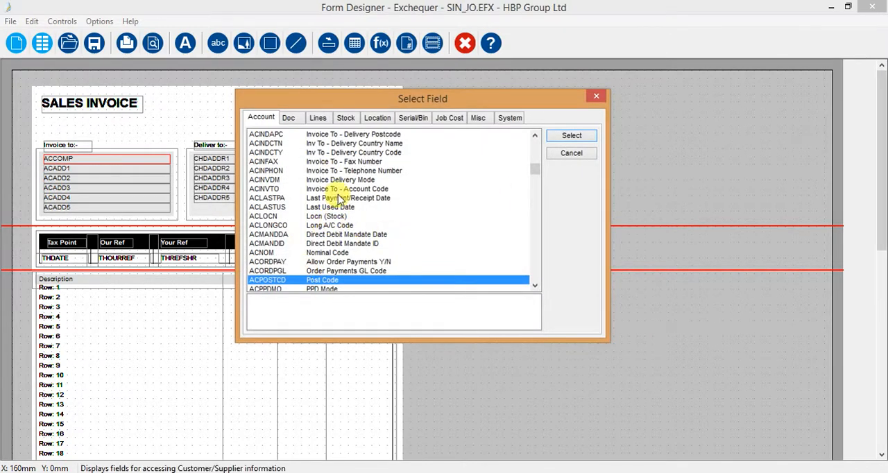
left_click(561, 157)
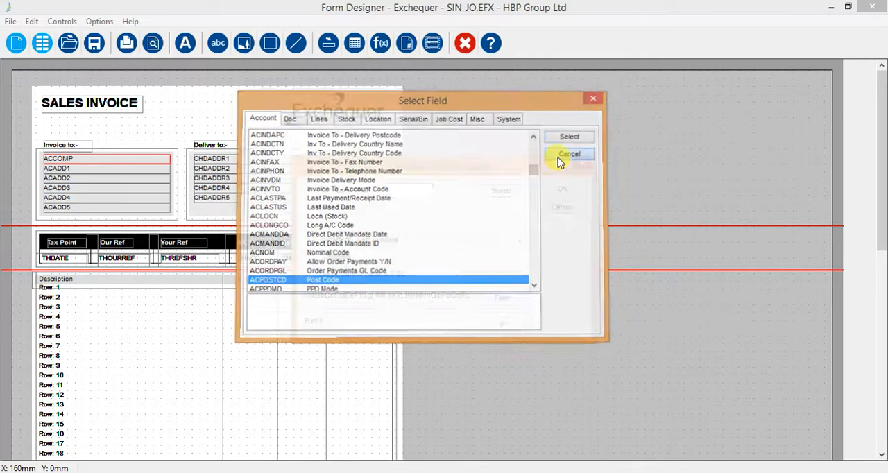
left_click(390, 195)
key("BackSpace")
key("BackSpace")
key("BackSpace")
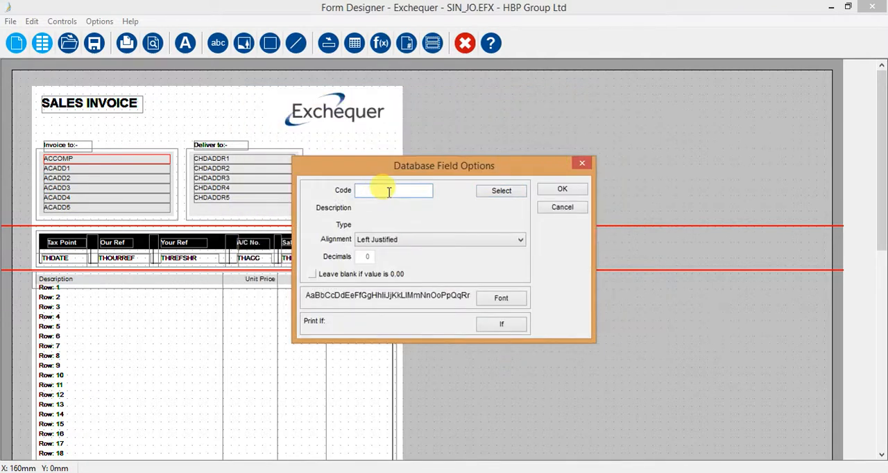
Choose ACPOSTCD (Post Code) from the account fields as the new database field's code.
left_click(492, 194)
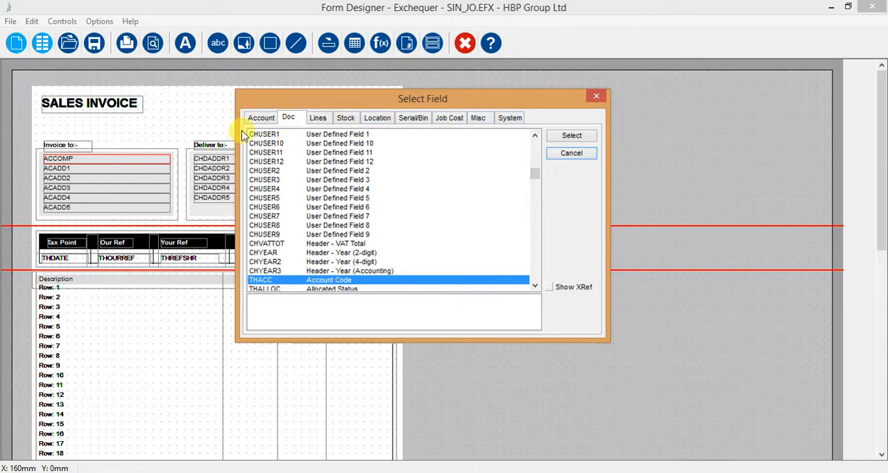
left_click(262, 120)
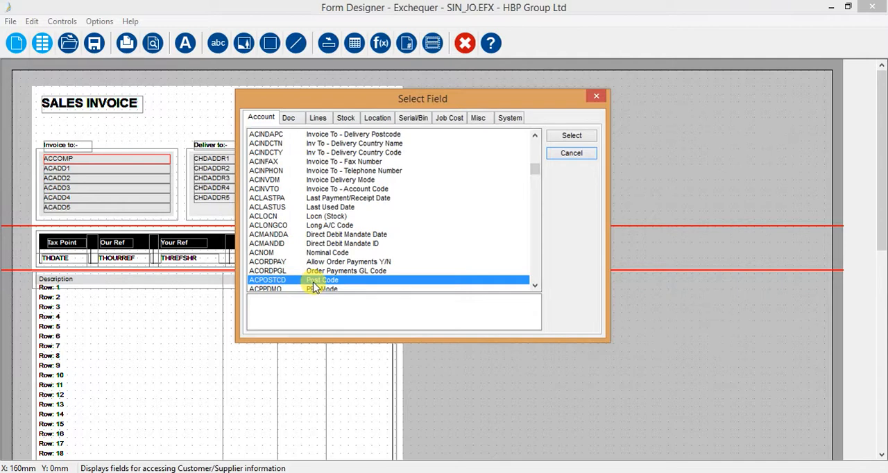
mouse_move(536, 171)
left_mouse_down()
mouse_move(532, 139)
mouse_move(541, 178)
left_mouse_up()
left_click(534, 136)
left_click(535, 136)
left_click(535, 136)
left_click(535, 136)
left_click(535, 136)
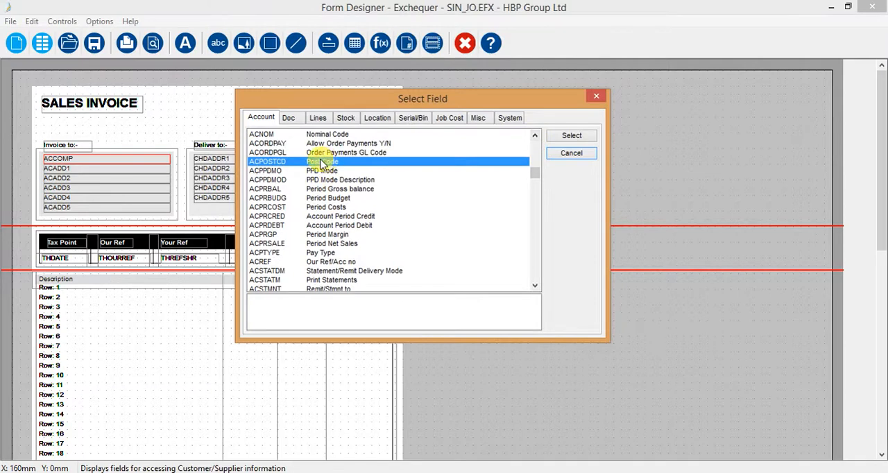
left_click(572, 137)
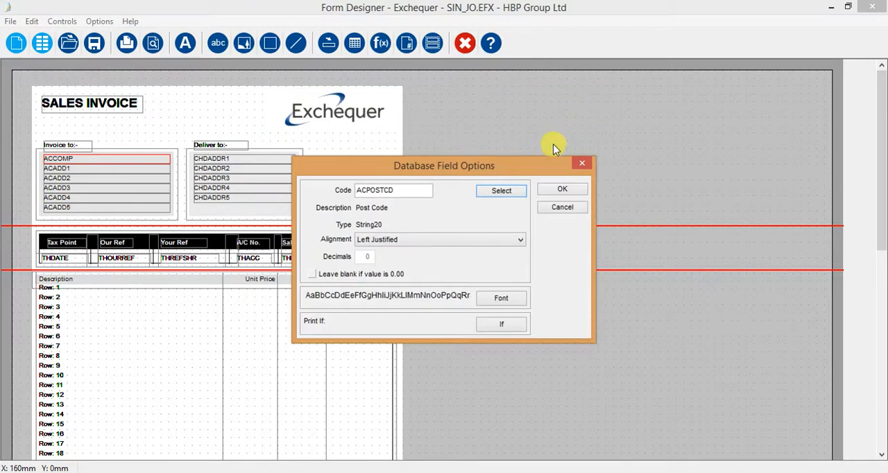
Review the font settings for the ACPOSTCD field and cancel without changing them.
left_click_drag(392, 166, 376, 142)
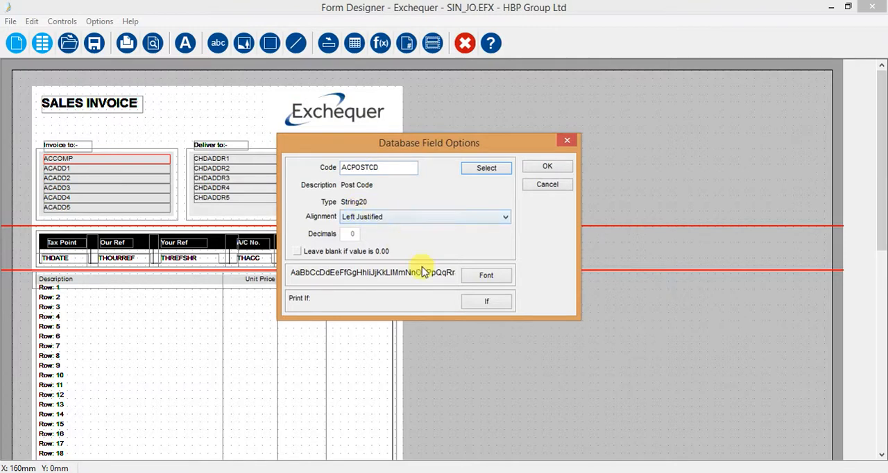
left_click(484, 277)
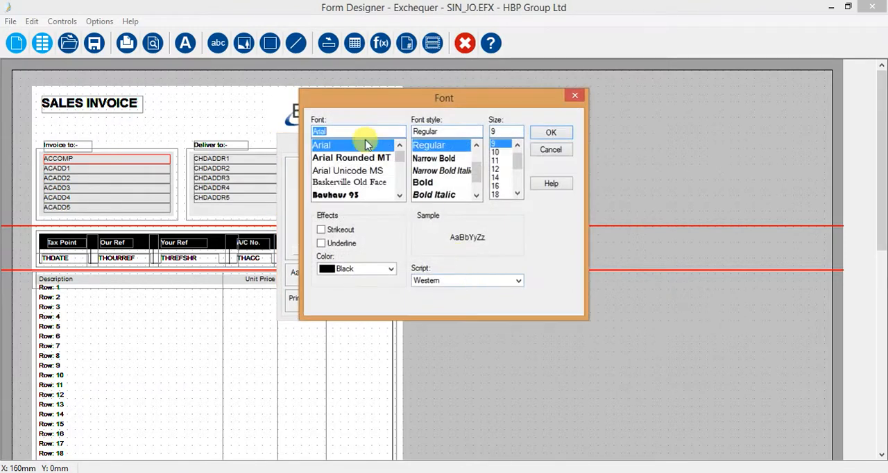
left_click(563, 150)
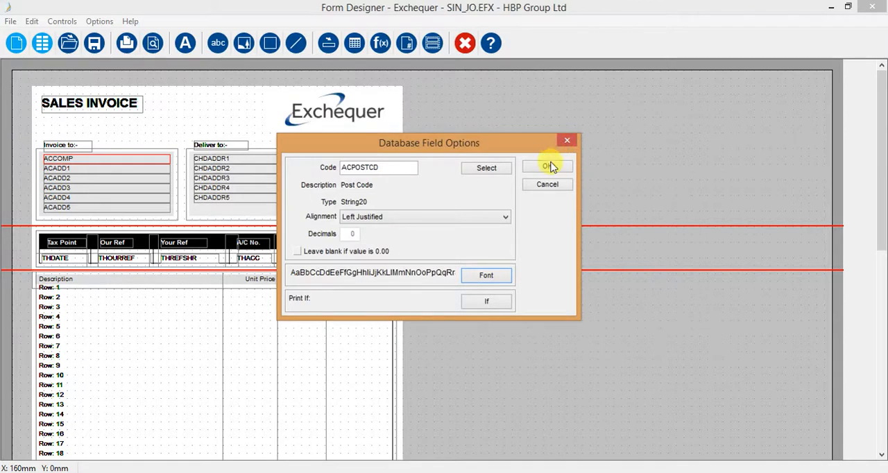
Accept the ACPOSTCD field options and park the new field in the blank area beside the Deliver to box.
left_click(548, 168)
left_click_drag(456, 261, 154, 212)
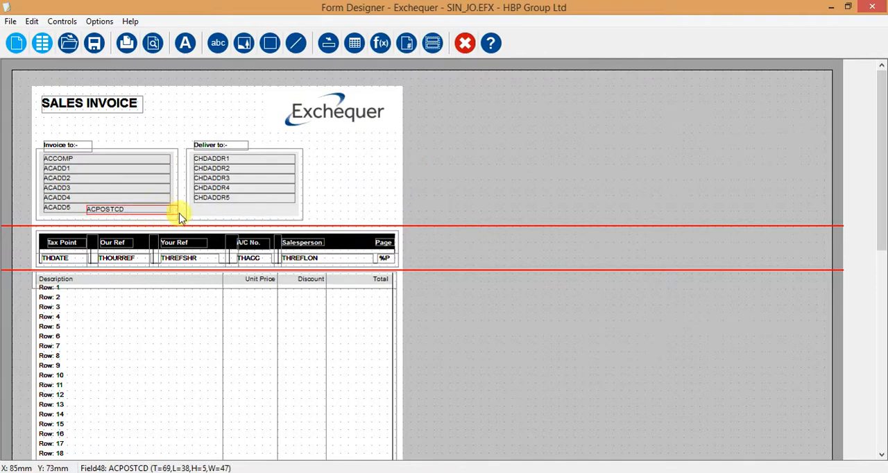
left_click_drag(173, 213, 406, 167)
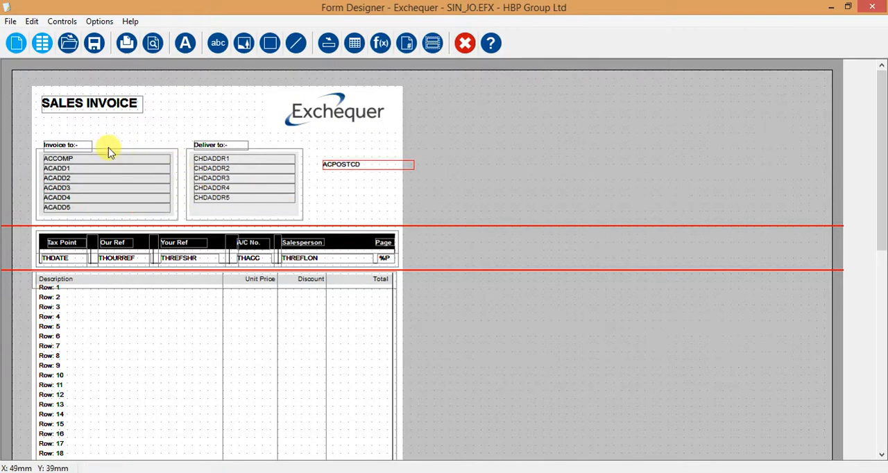
Move the "Invoice to:-" label up and extend the top edge of the Invoice to box up to the label.
left_click(84, 149)
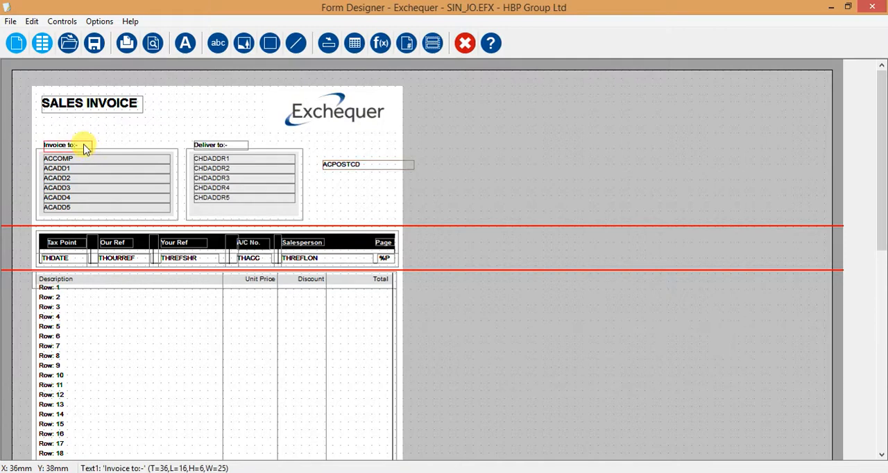
left_click_drag(84, 148, 85, 139)
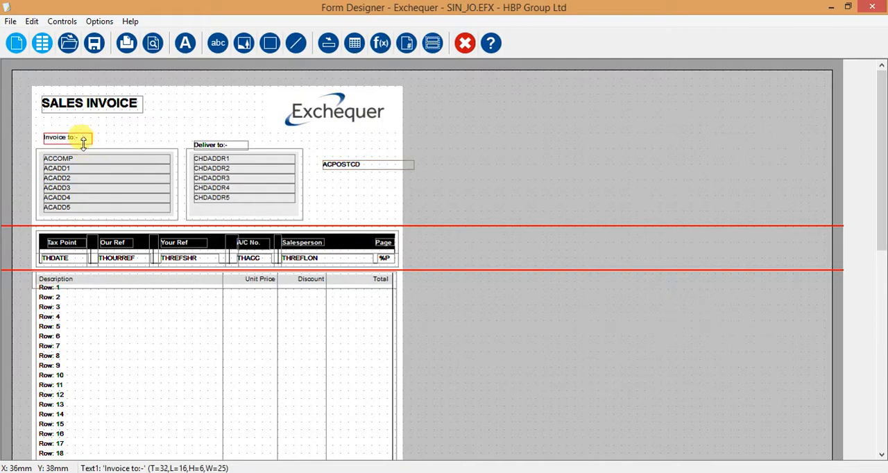
left_click(158, 157)
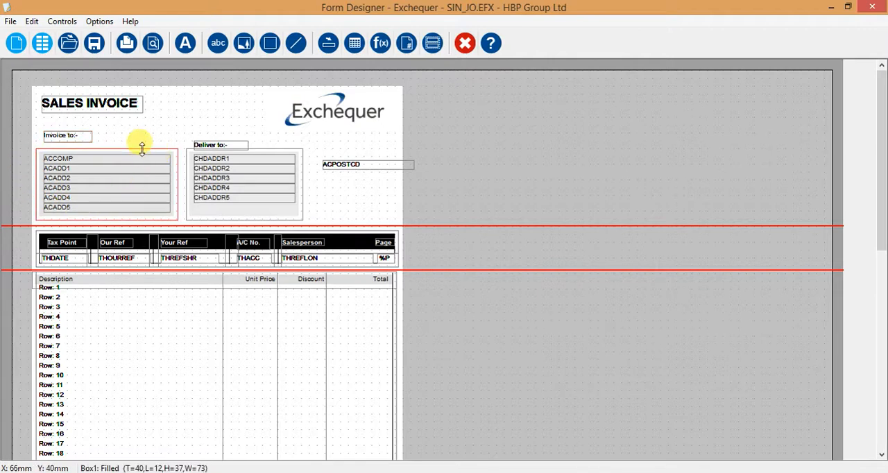
left_click_drag(142, 141, 141, 138)
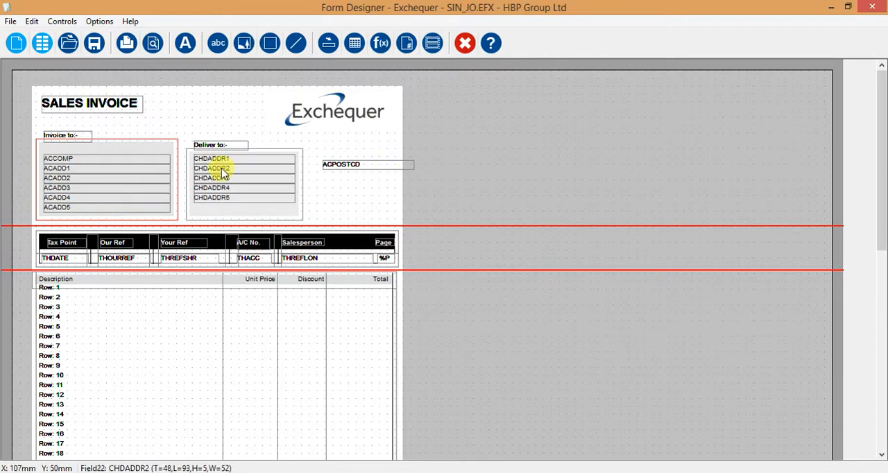
Select the ACCOMP and ACADD1 to ACADD5 fields together and move them up one row within the Invoice to box.
left_click(100, 161)
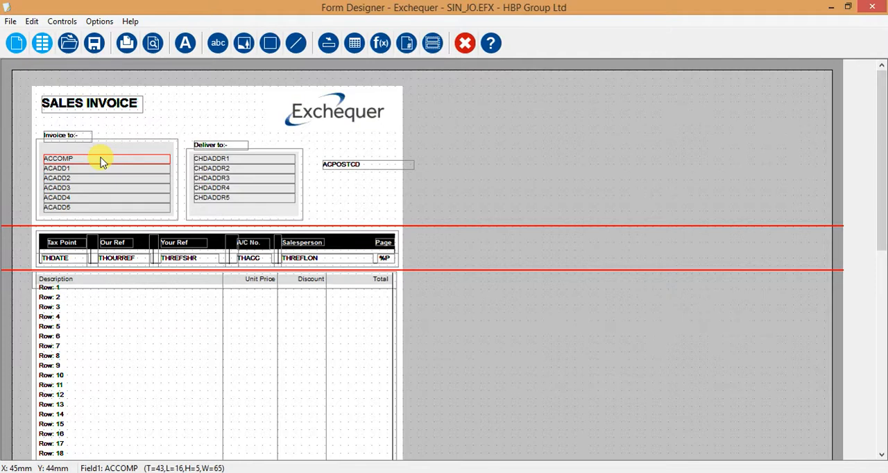
left_click(100, 170, "shift")
left_click(101, 179, "shift")
left_click(105, 188, "shift")
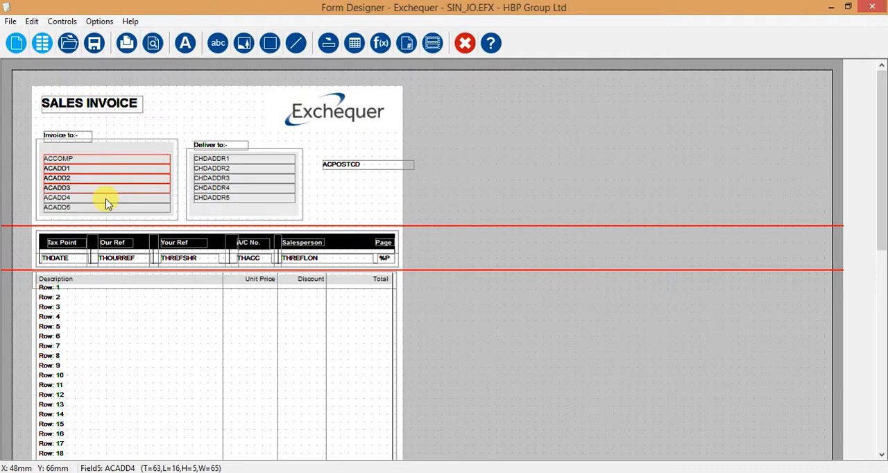
left_click(108, 200, "shift")
left_click(107, 209, "shift")
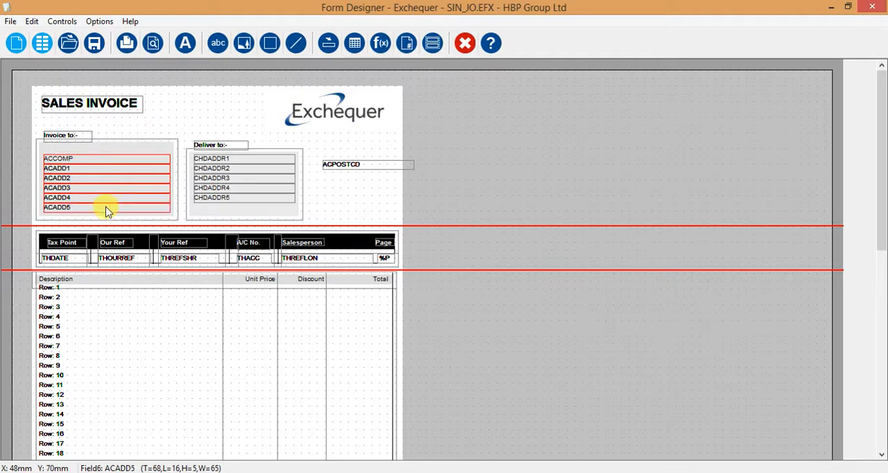
key("Up")
key("Up")
key("Up")
key("Up")
key("Up")
key("Up")
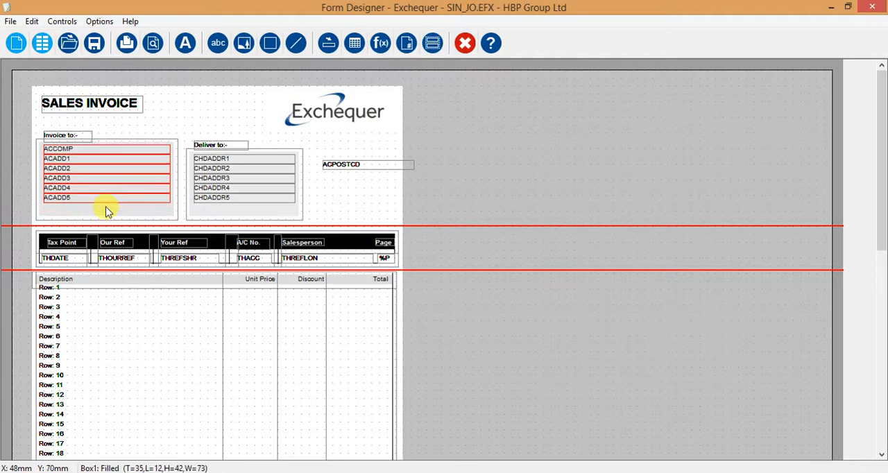
Move the ACPOSTCD field into the Invoice to box, directly beneath ACADD5 and aligned with the address fields.
left_click(359, 183)
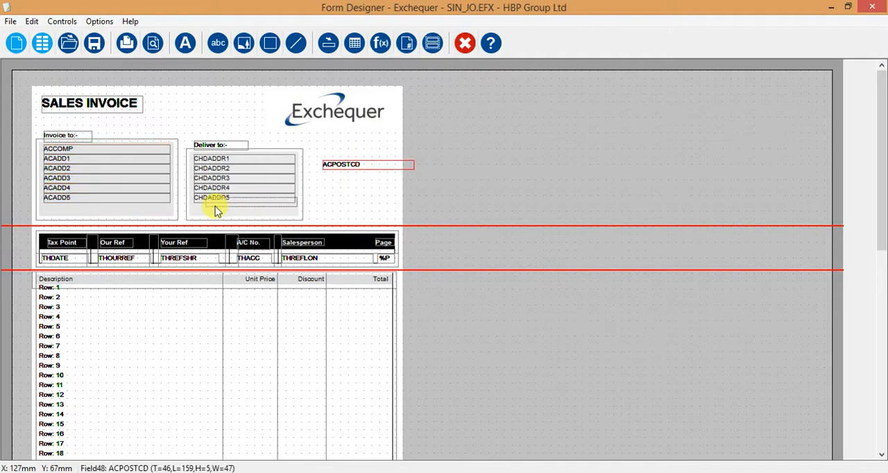
left_click_drag(95, 220, 84, 212)
key("Up")
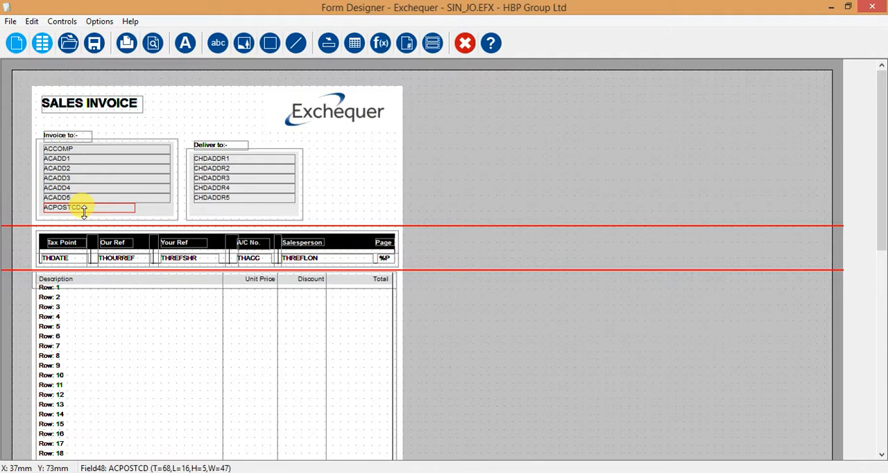
Raise the "Deliver to:-" label level with the "Invoice to:-" label and extend its box's top edge up, making the box 42 mm high.
left_click(219, 148)
key("Up")
key("Up")
key("Up")
key("Up")
key("Up")
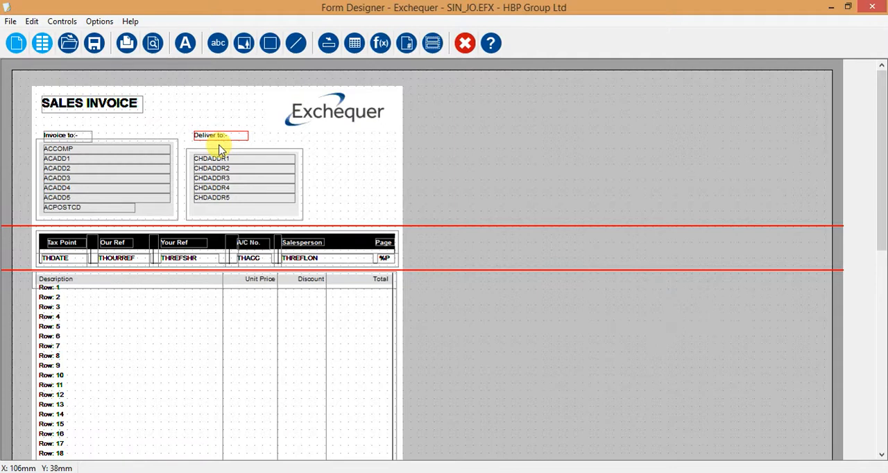
left_click(220, 149)
left_click_drag(219, 148, 220, 142)
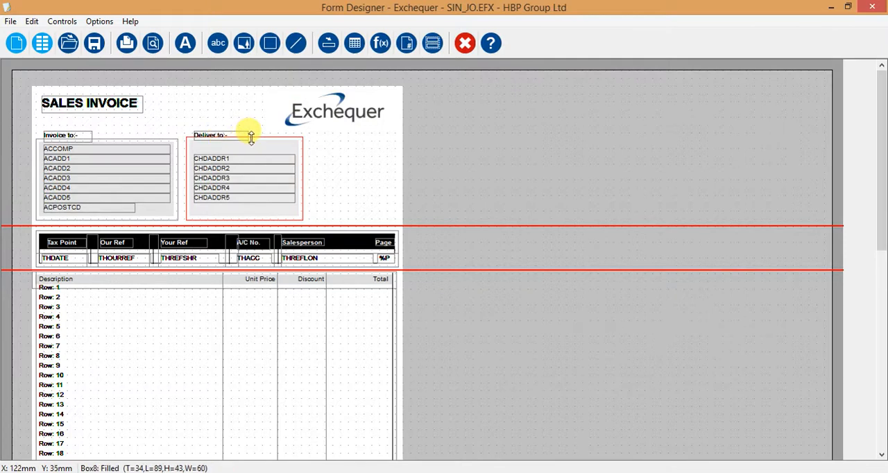
left_click_drag(251, 138, 251, 140)
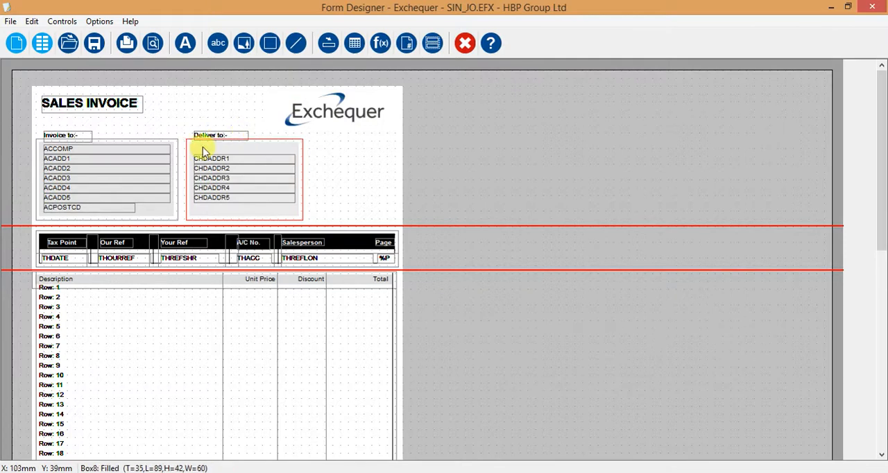
Select the CHDADDR1 to CHDADDR5 fields together and move them up one row within the Deliver to box.
left_click(233, 200)
left_click(234, 192, "shift")
left_click(233, 181, "shift")
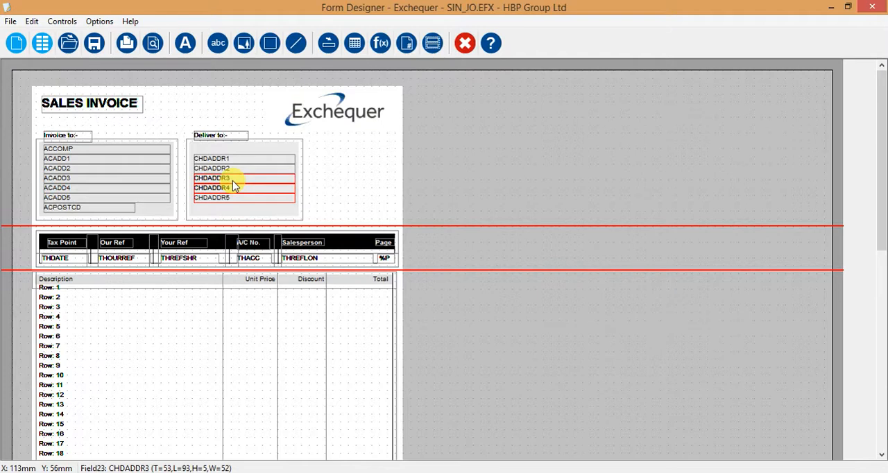
left_click(234, 172, "shift")
left_click(231, 164, "shift")
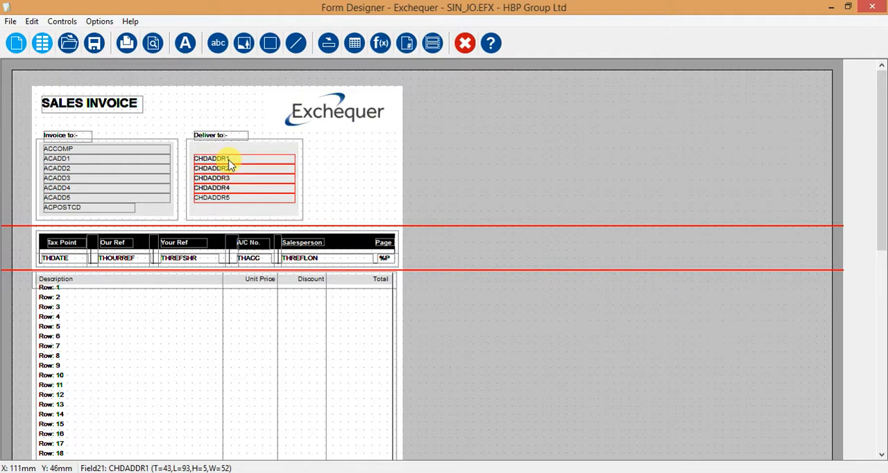
key("Up")
key("Up")
key("Up")
key("Up")
key("Up")
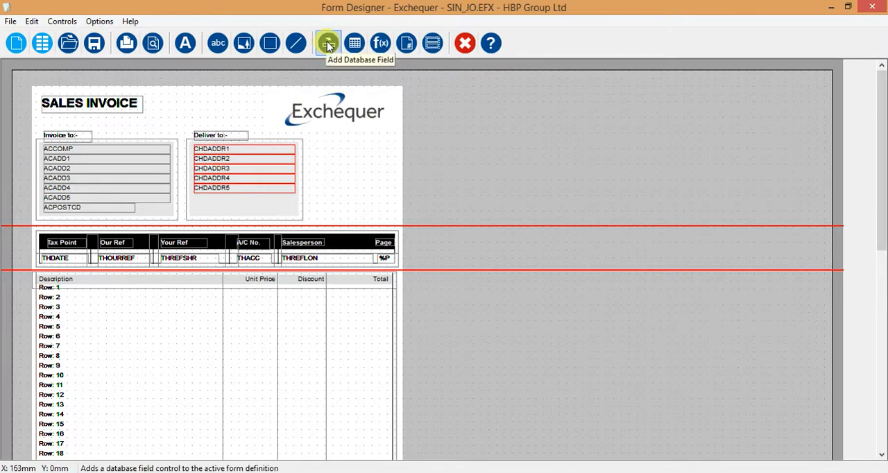
Duplicate the CHDADDR5 field and place the copy directly beneath the original in the Deliver to box.
left_click(385, 188)
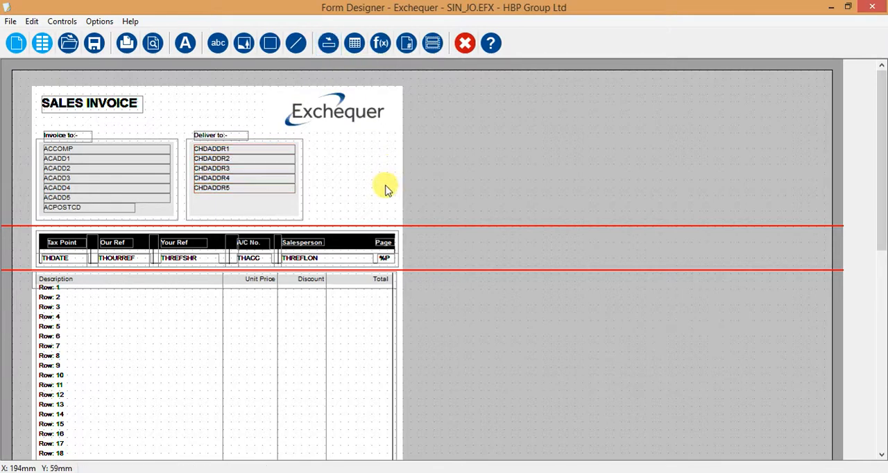
left_click(231, 193)
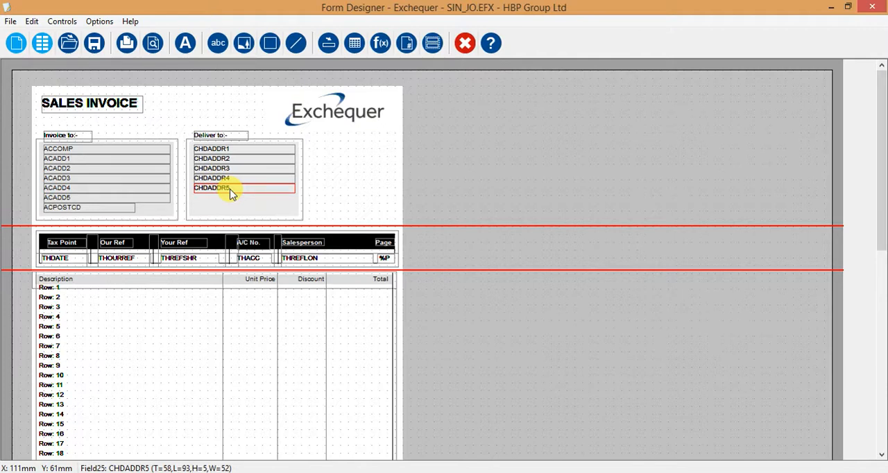
left_click(232, 206)
key("Tab")
key("Tab")
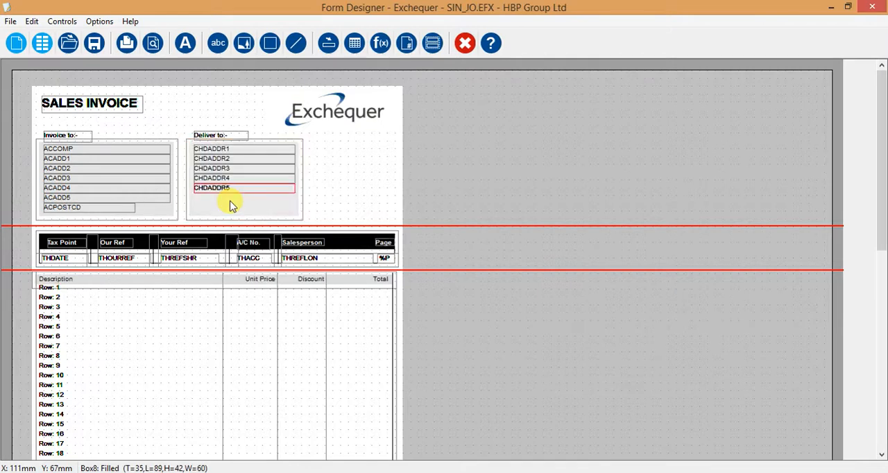
left_click(228, 193)
key("Down")
key("Down")
key("Down")
key("Down")
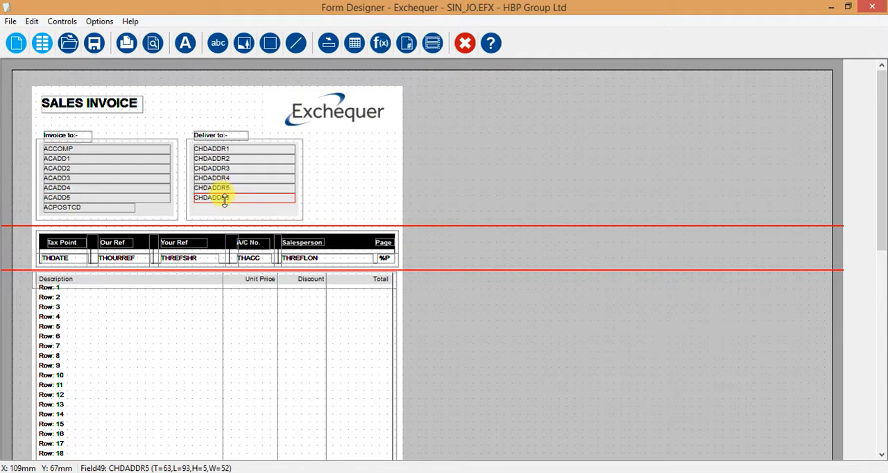
Open the options of the copied CHDADDR5 field, replace its code with CHPO and look that code up in the field list.
double_click(224, 199)
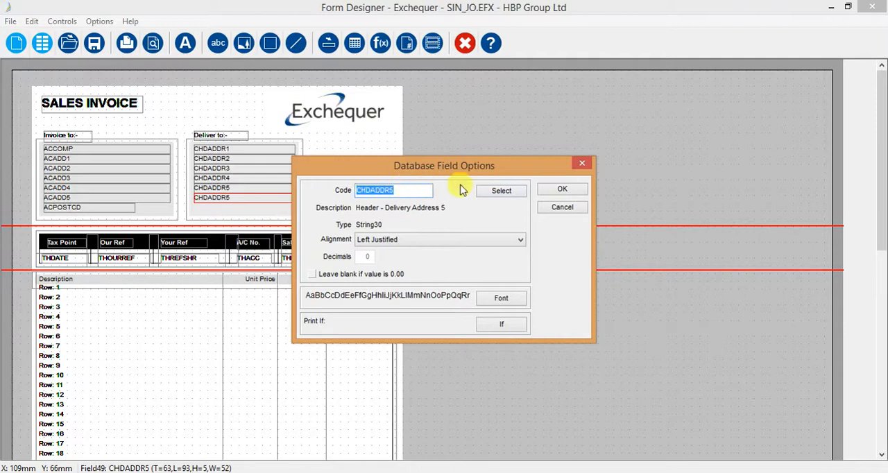
left_click(494, 192)
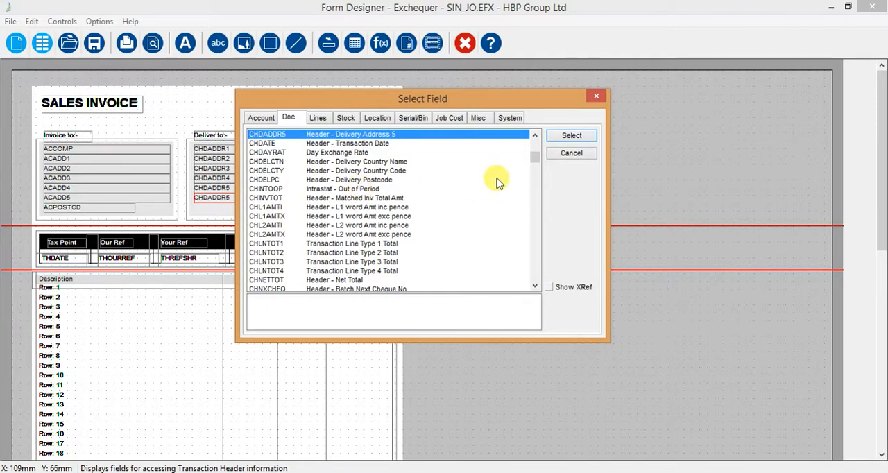
left_click(567, 158)
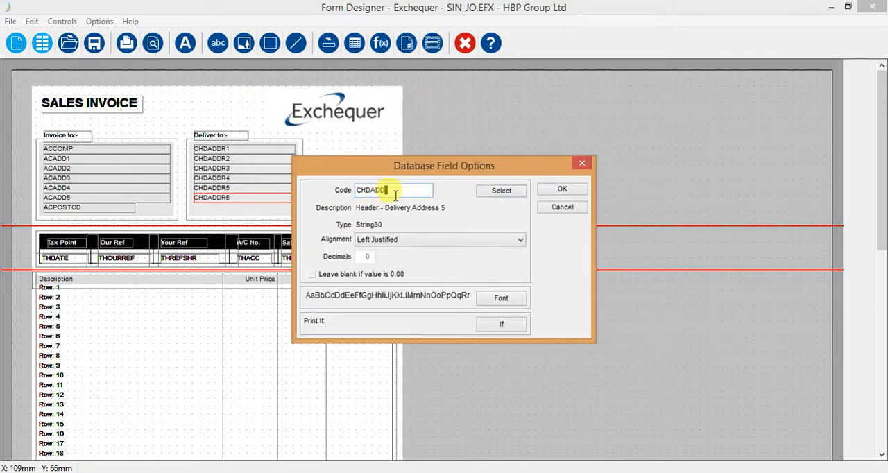
type("PO")
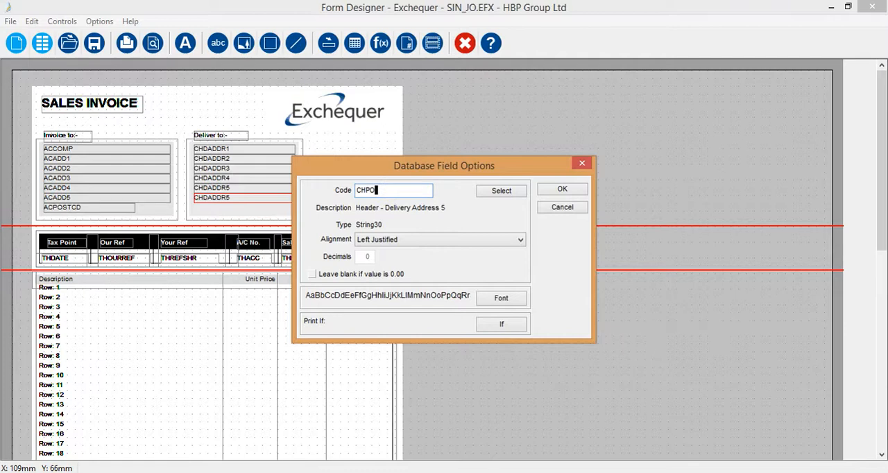
left_click(486, 192)
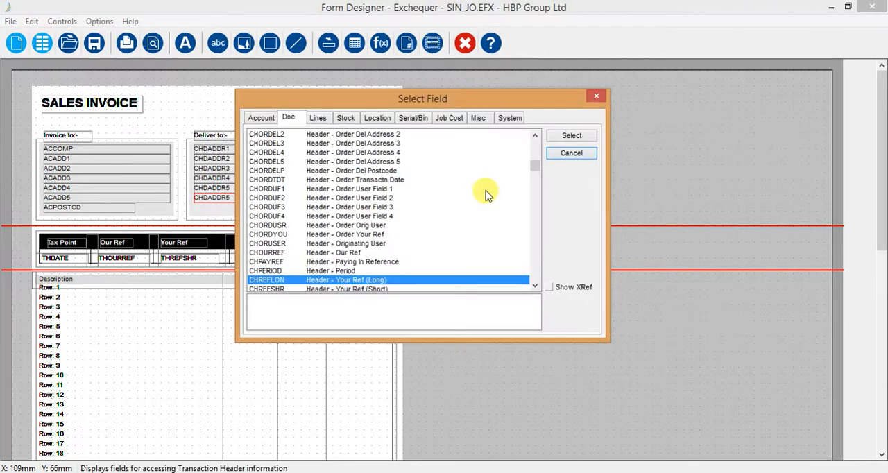
Find the Delivery Postcode field THDELPC among the document fields and assign it to the copied CHDADDR5 field in the Deliver to box.
left_click(534, 287)
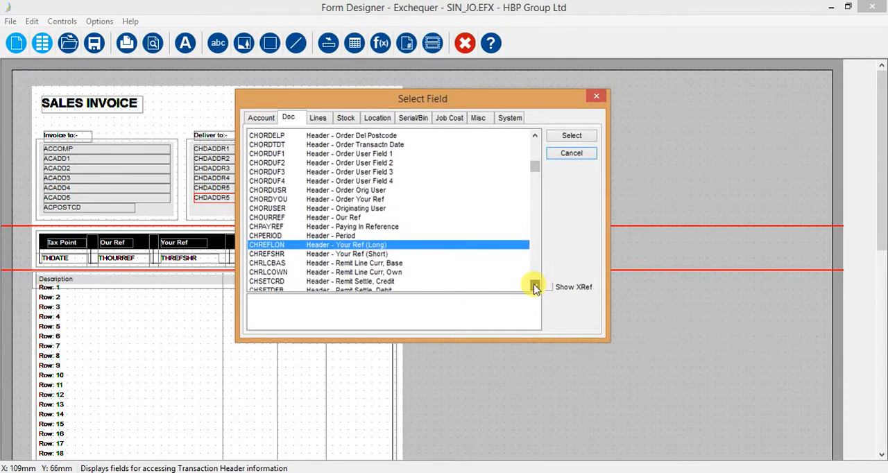
left_click(535, 287)
left_click(535, 286)
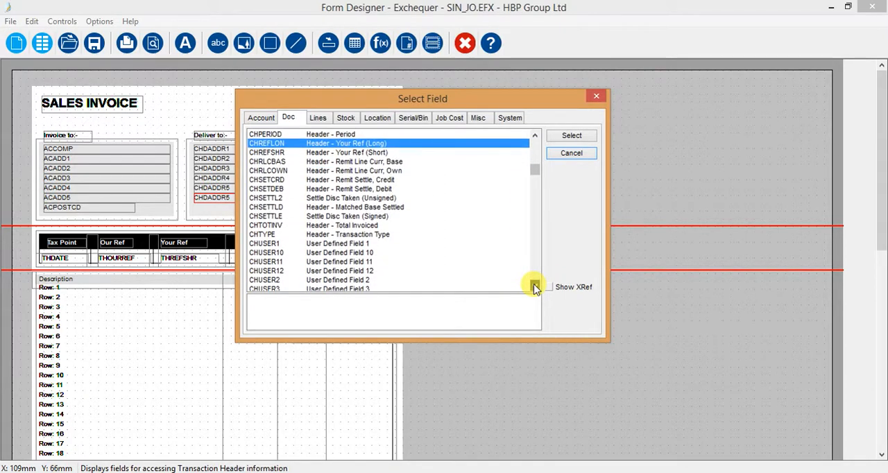
left_click(534, 287)
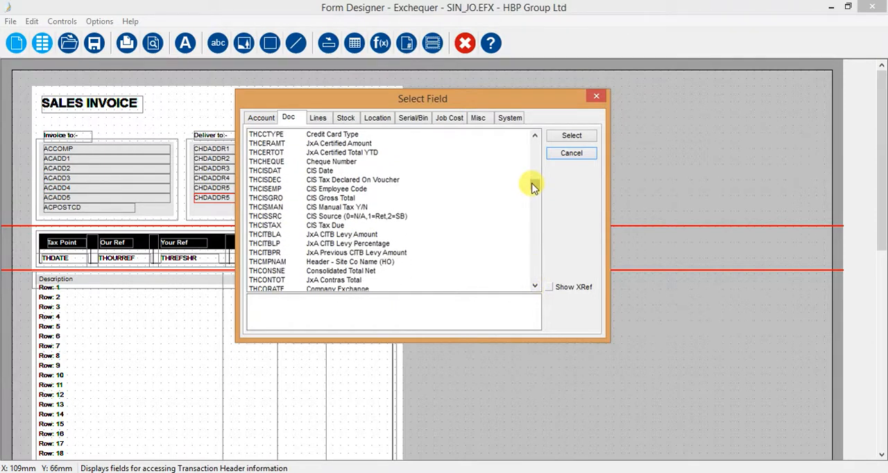
left_click_drag(535, 183, 535, 144)
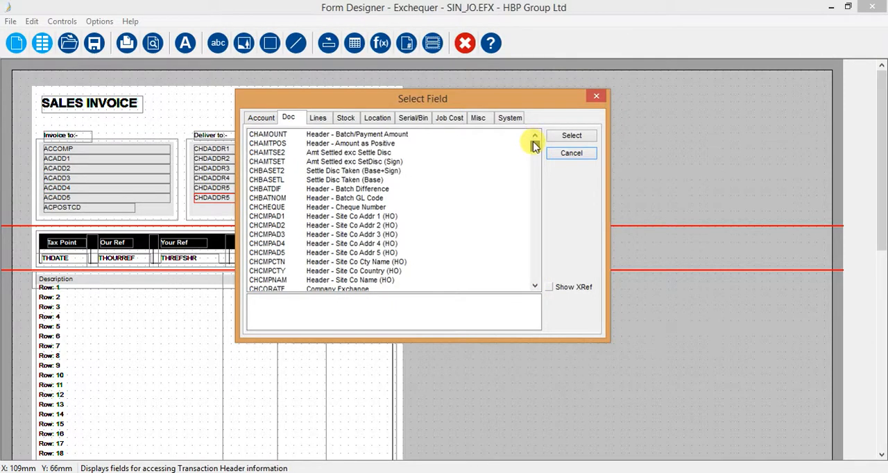
left_click(535, 286)
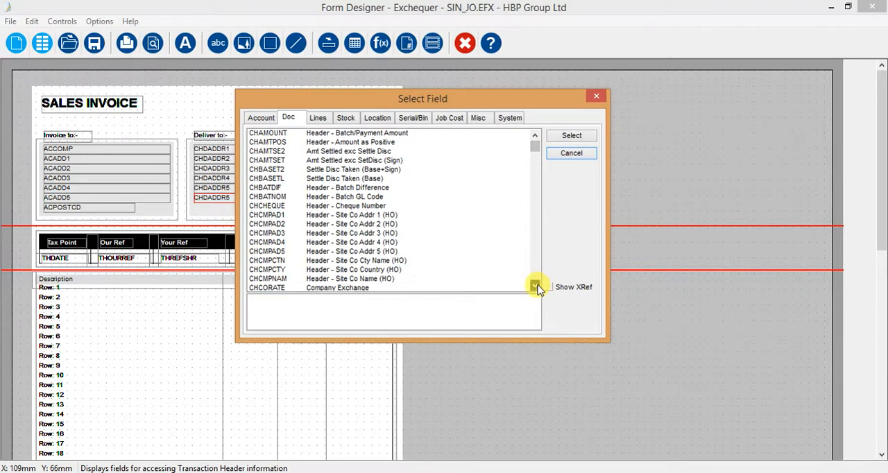
left_click(536, 286)
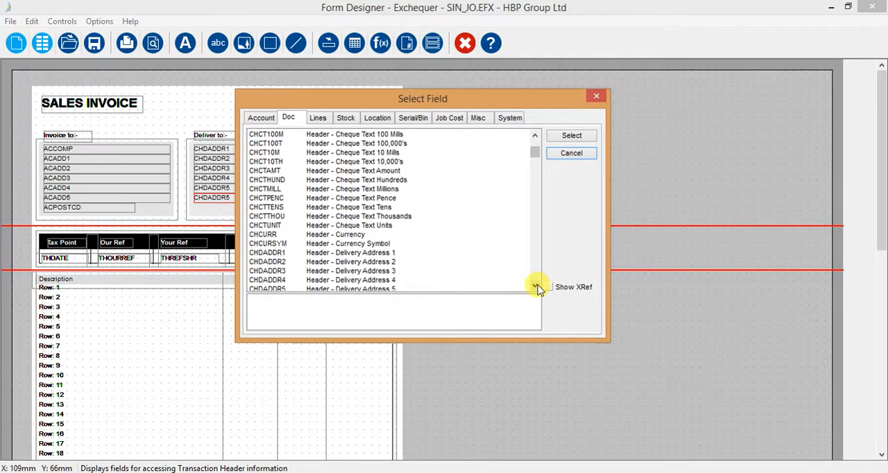
left_click(536, 286)
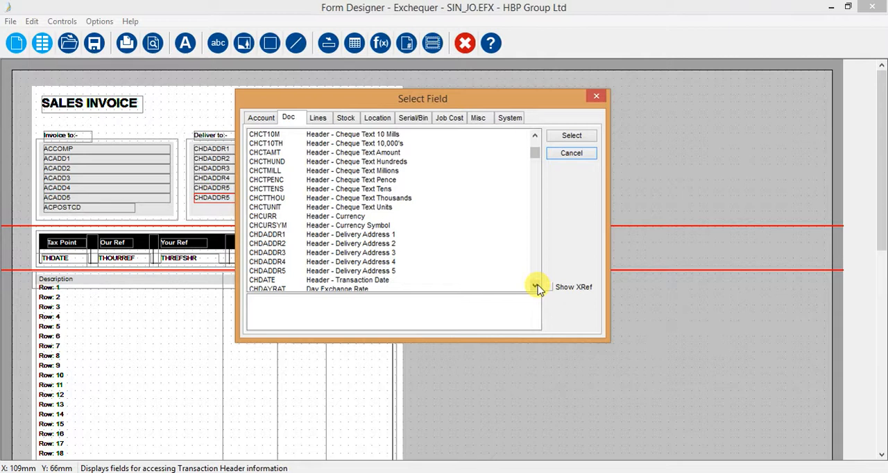
left_click(535, 286)
left_click(536, 286)
left_click(535, 286)
left_click(535, 286)
left_click(535, 286)
left_click(535, 286)
left_click(535, 286)
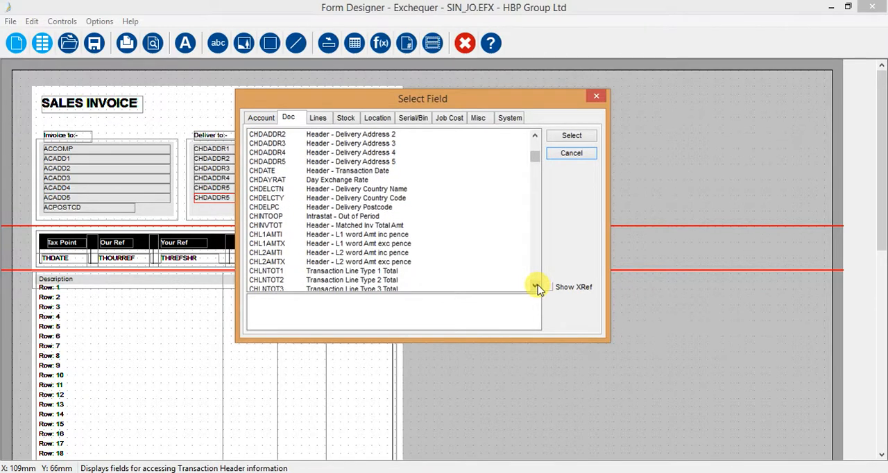
left_click(535, 286)
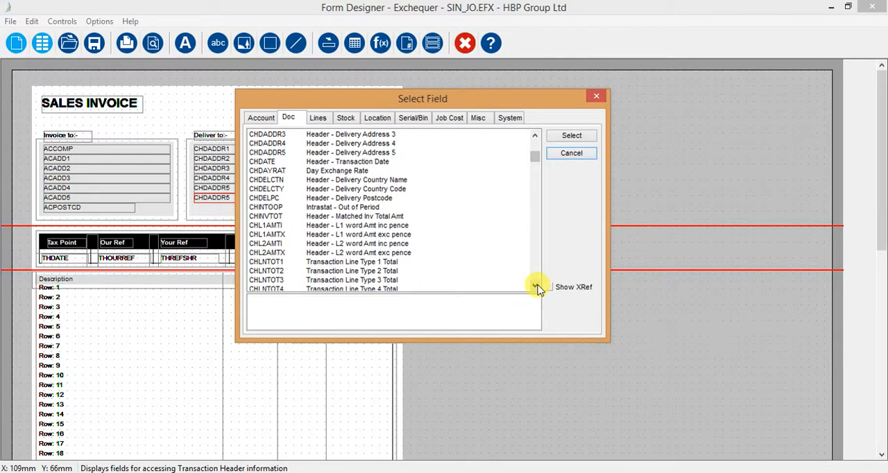
left_click(536, 286)
left_click(535, 286)
left_click(535, 286)
left_click(535, 286)
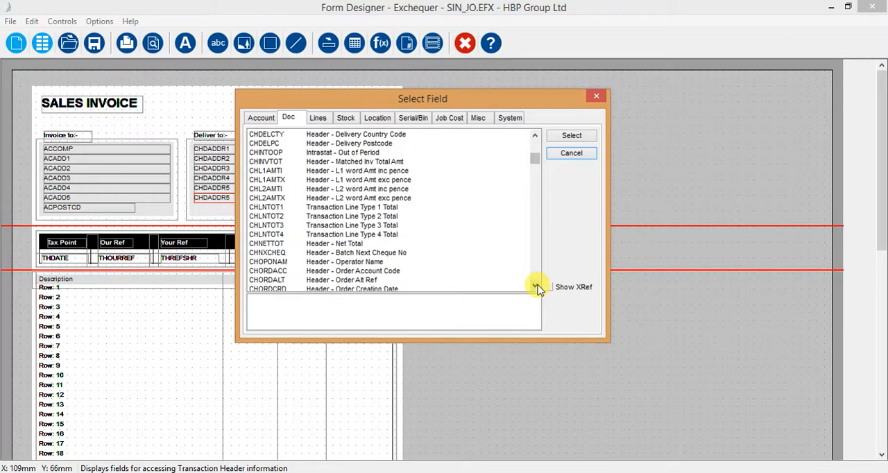
left_click(535, 286)
left_click(535, 286)
left_click(535, 286)
left_click(535, 286)
left_click(535, 286)
left_click(535, 286)
left_click(535, 286)
left_click(535, 286)
left_click(535, 286)
left_click(535, 286)
left_click(535, 286)
left_click(536, 286)
left_click(535, 286)
left_click(535, 286)
left_click(535, 286)
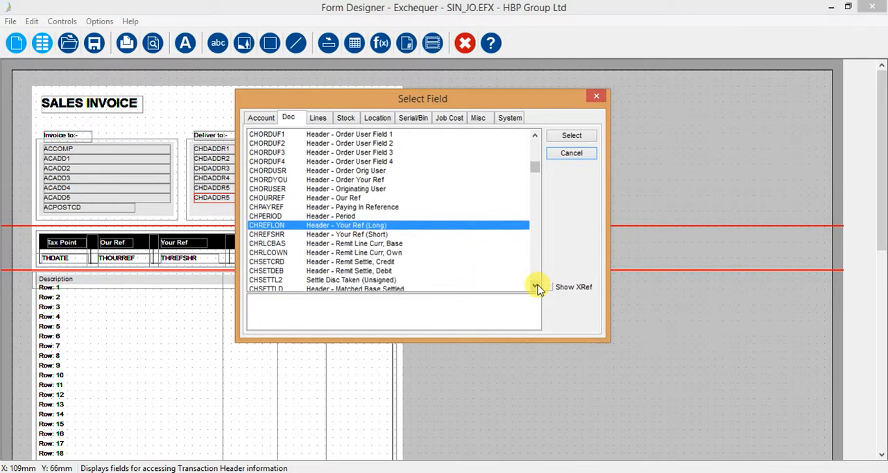
left_click(536, 287)
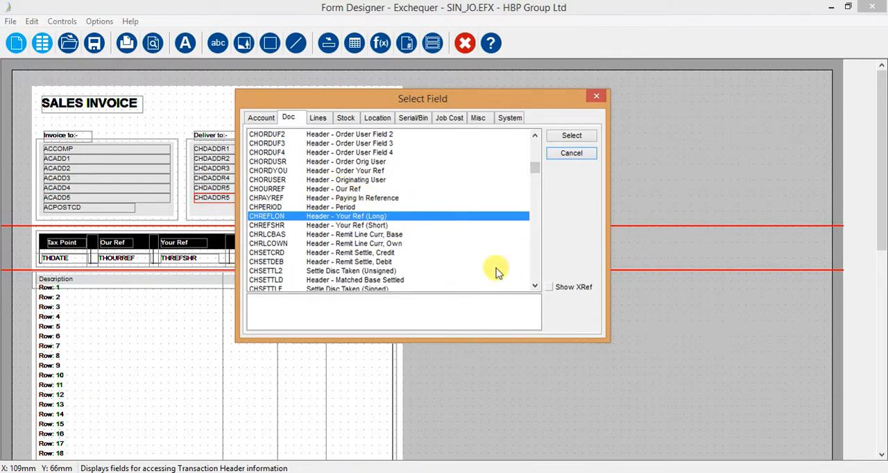
left_click(536, 287)
left_click(536, 288)
left_click(537, 288)
left_click(536, 288)
left_click(537, 288)
left_click_drag(537, 288, 536, 288)
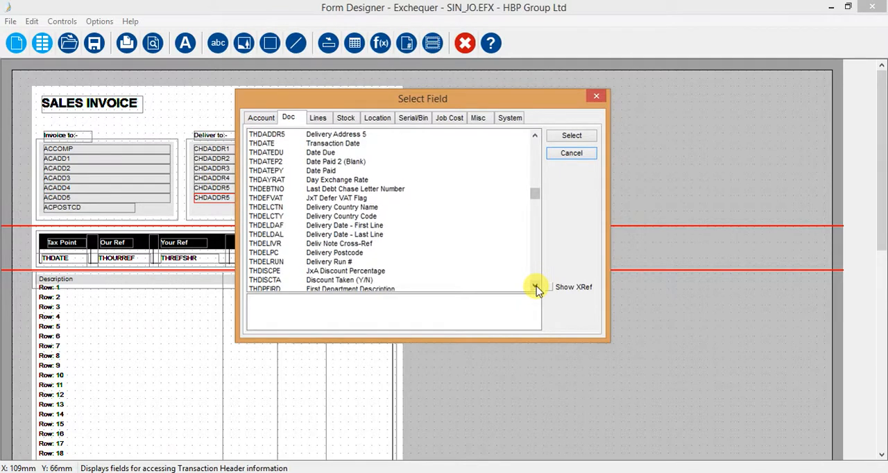
left_click(267, 254)
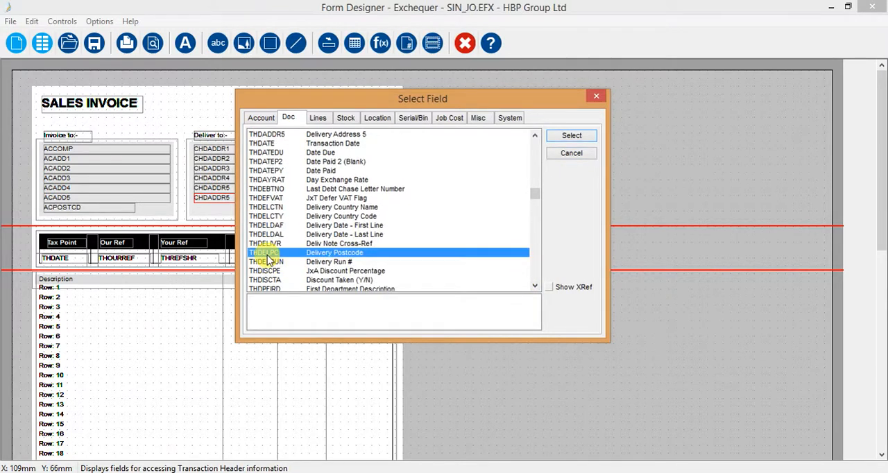
double_click(299, 254)
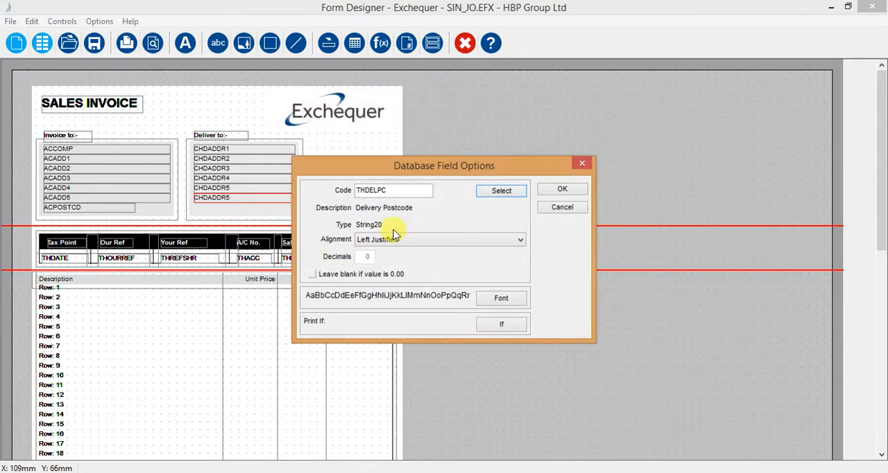
left_click(562, 189)
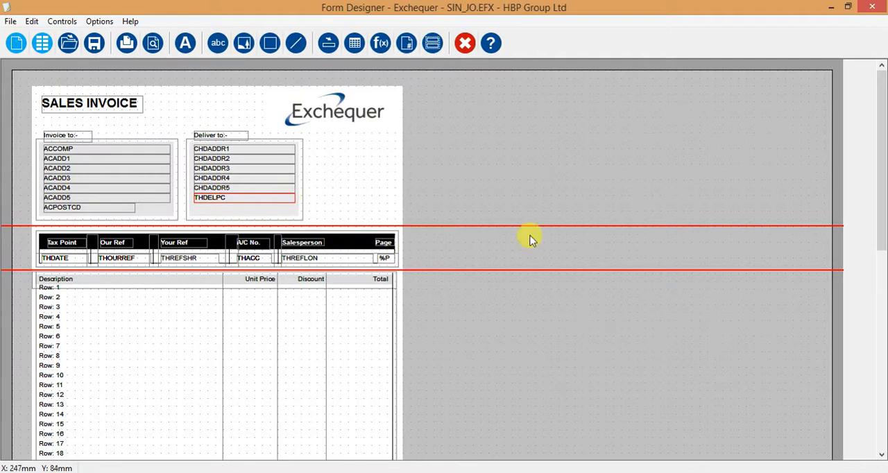
Select the Our Ref field THOURREF, and in the main Exchequer program view the first sales invoice and its "External angle for 16 x 16 trunking" line.
mouse_move(883, 203)
left_mouse_down()
mouse_move(882, 193)
mouse_move(883, 218)
left_mouse_up()
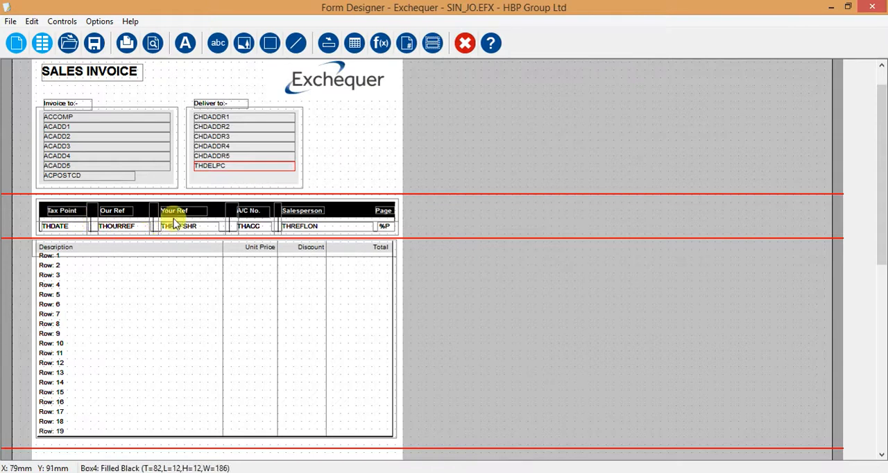
left_click(123, 229)
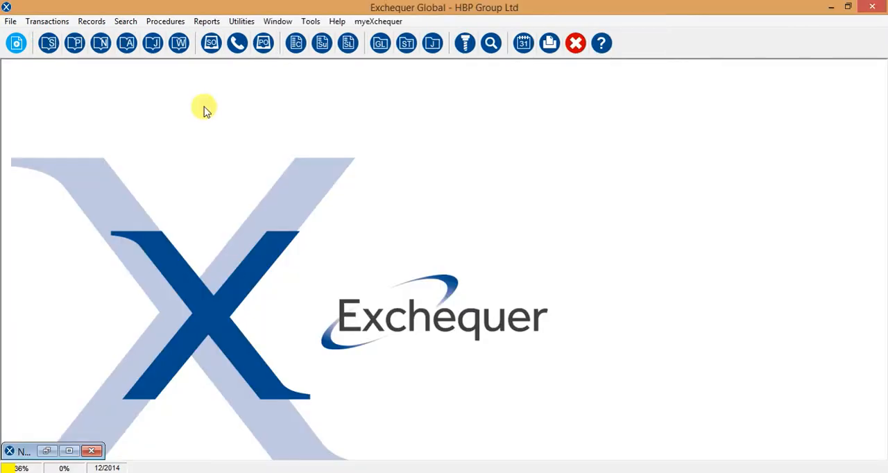
left_click(49, 43)
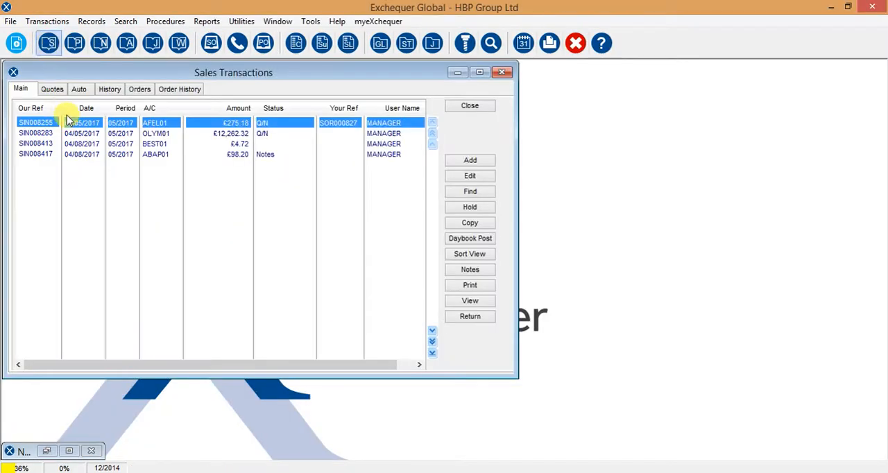
double_click(55, 122)
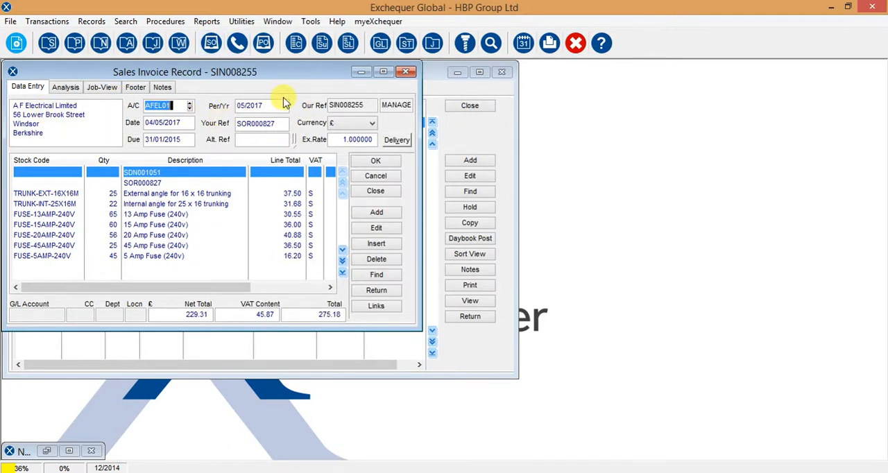
double_click(139, 194)
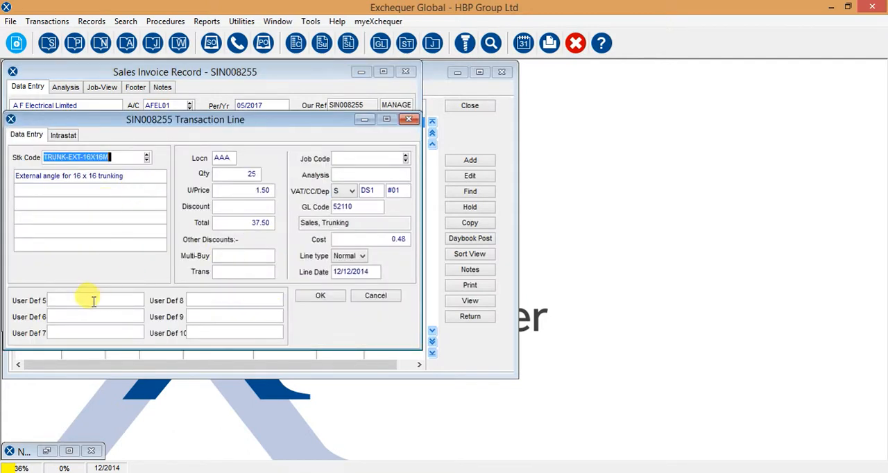
left_click(375, 295)
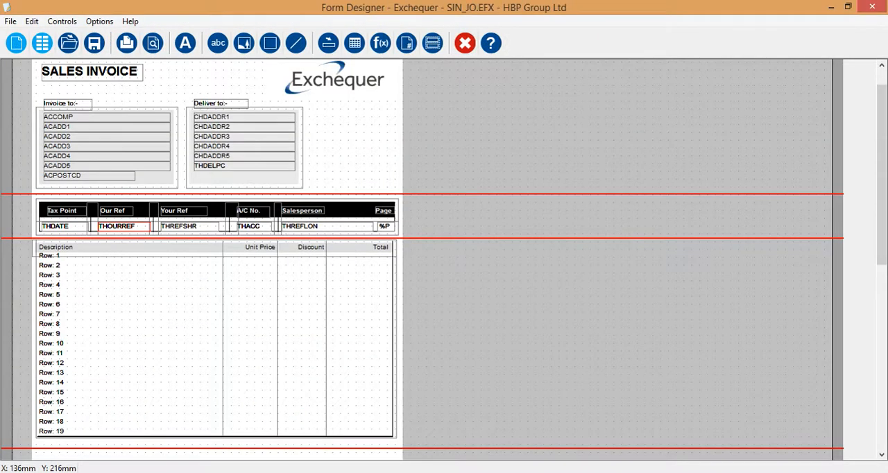
Back in the Form Designer, start a new database field to view the available field list, and cancel without adding it.
left_click(328, 43)
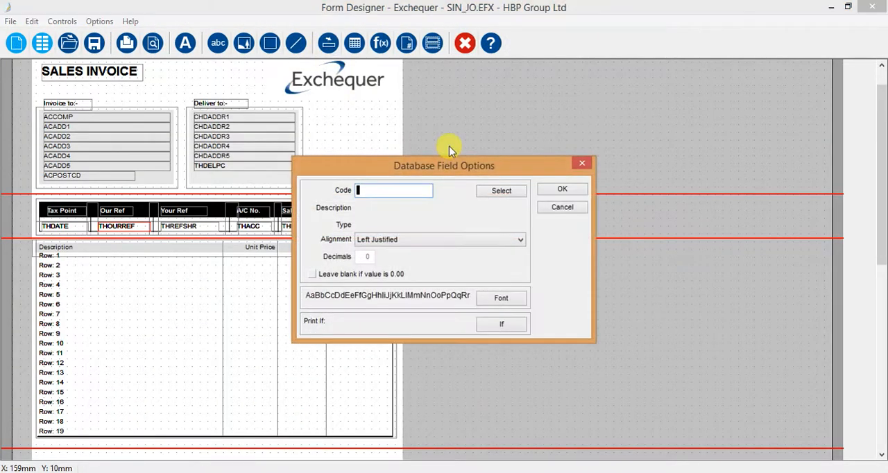
left_click(497, 191)
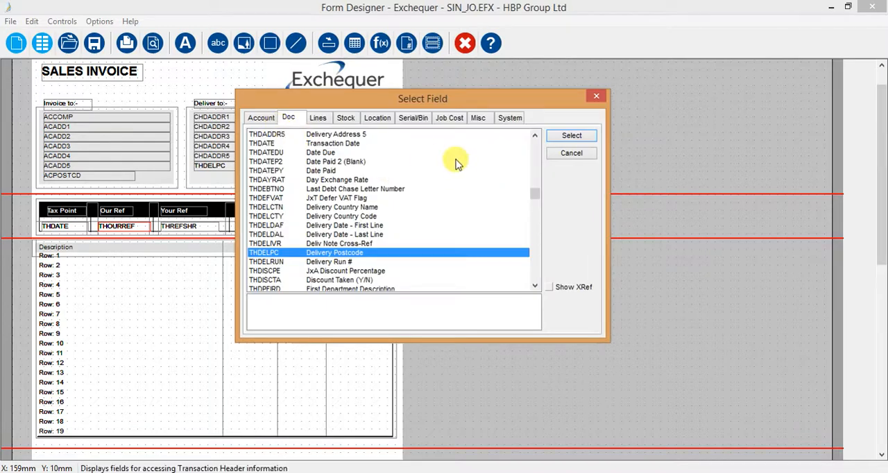
left_click(568, 154)
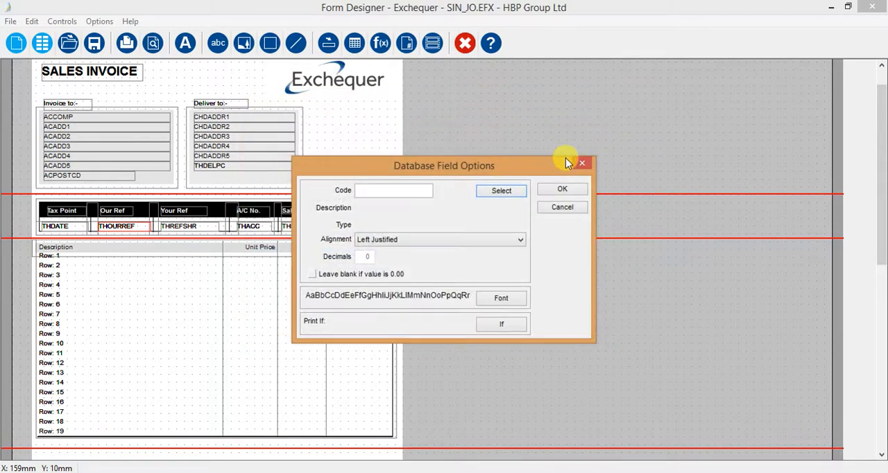
left_click(572, 208)
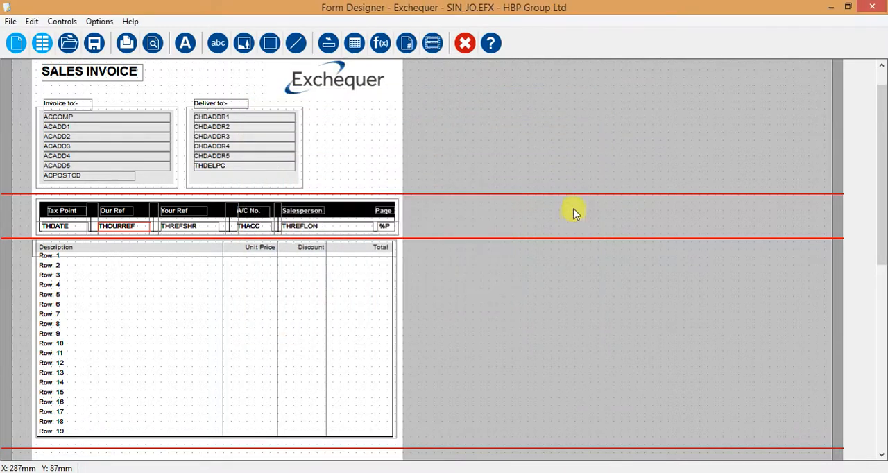
Inspect the black heading box, the Salesperson heading and the dividing line before A/C No. in the reference band.
left_click(341, 215)
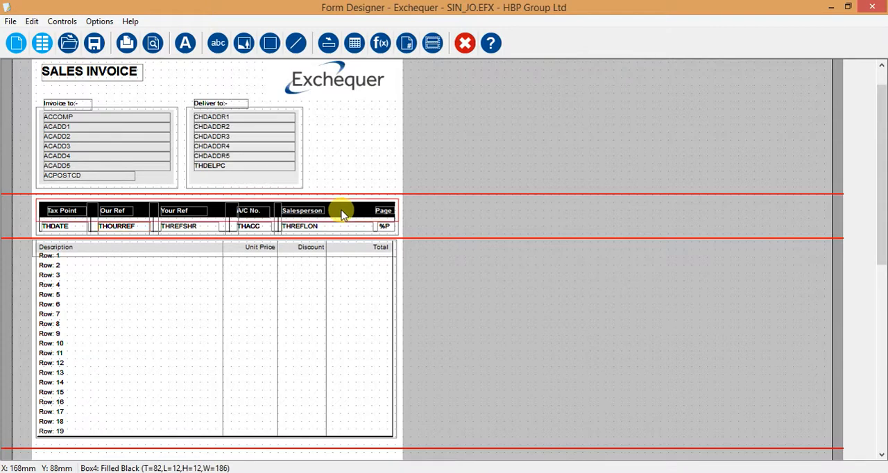
left_click(302, 213)
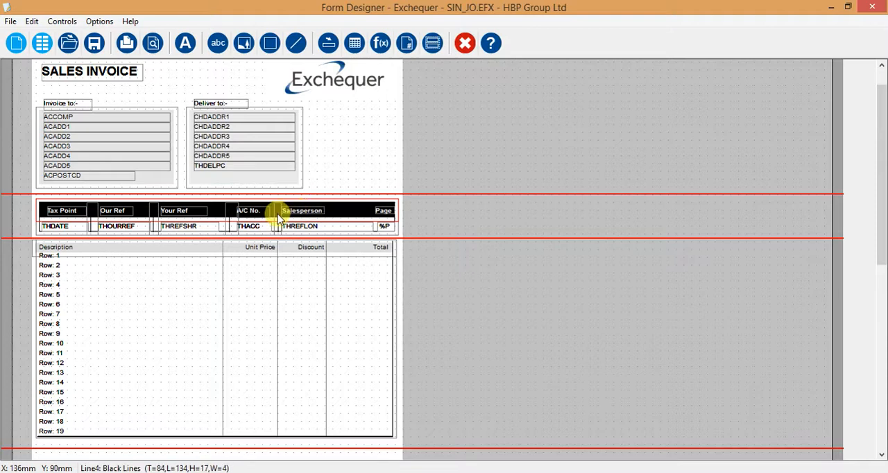
left_click(236, 224)
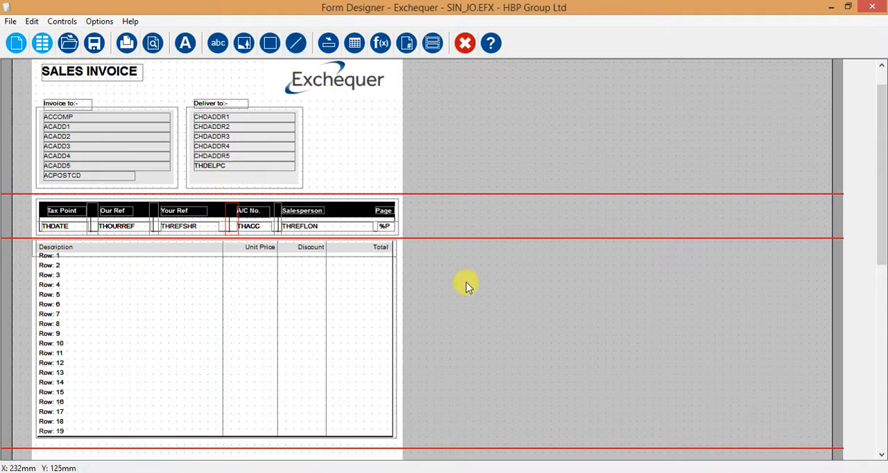
Open the line table's options and review the Description column's field and column settings without changing them.
left_click_drag(882, 165, 882, 180)
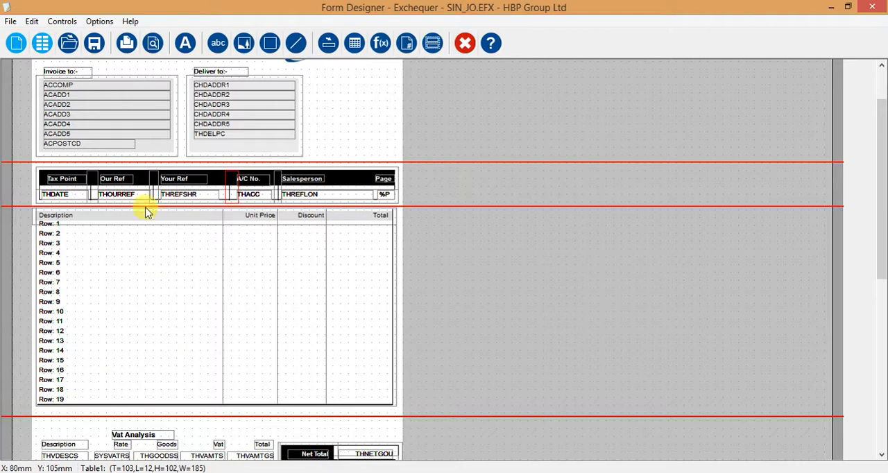
double_click(153, 311)
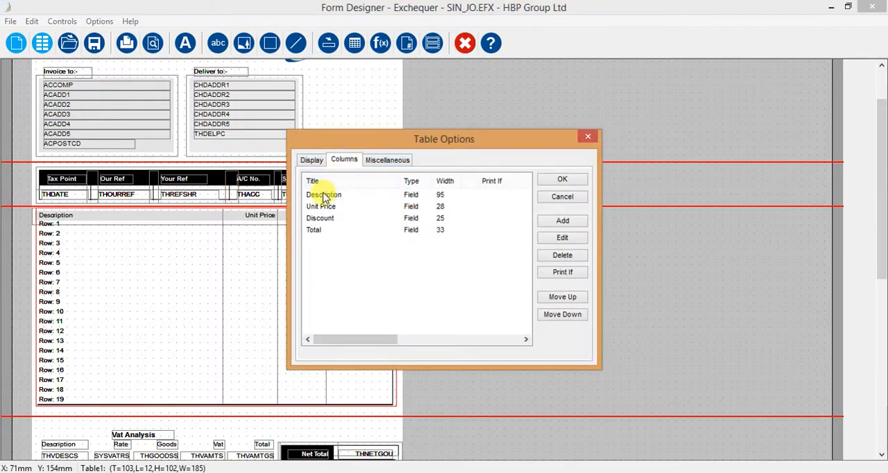
left_click_drag(353, 145, 467, 108)
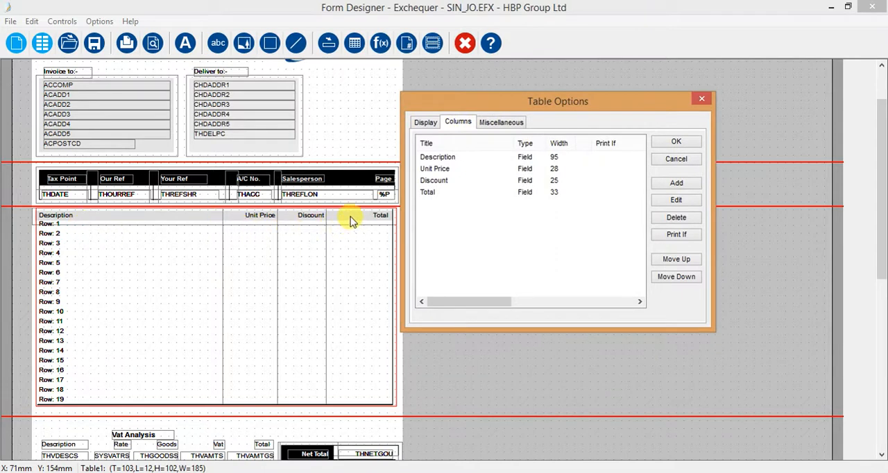
left_click(553, 160)
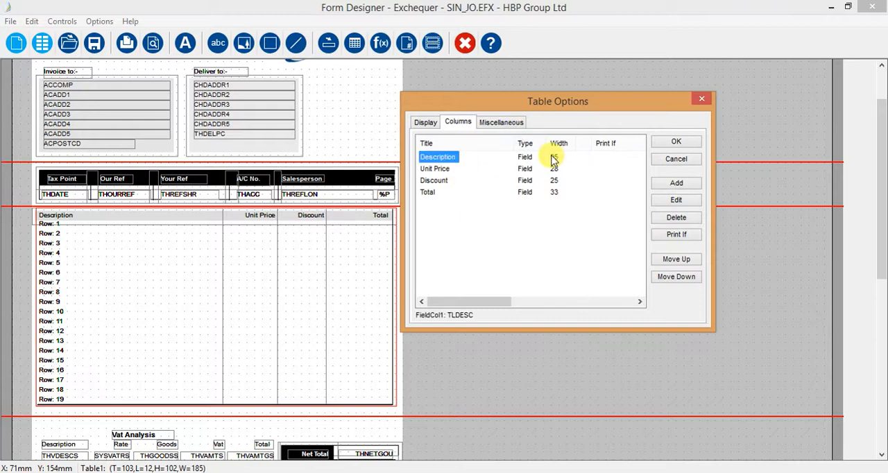
double_click(431, 156)
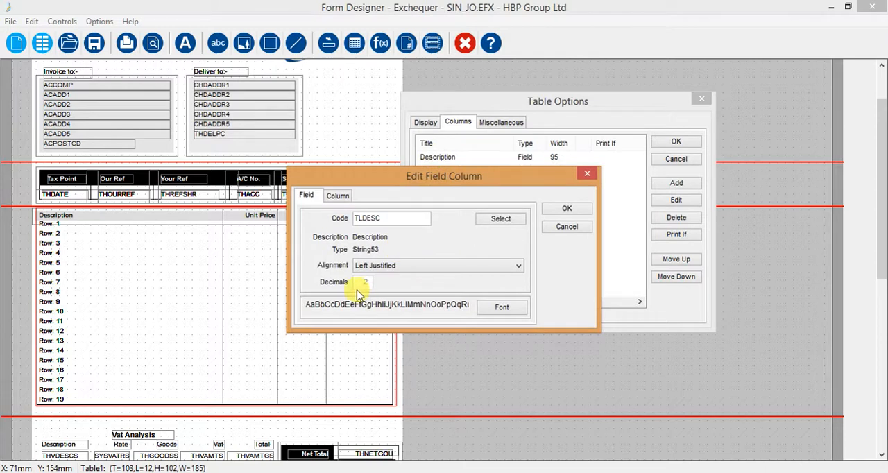
left_click(338, 195)
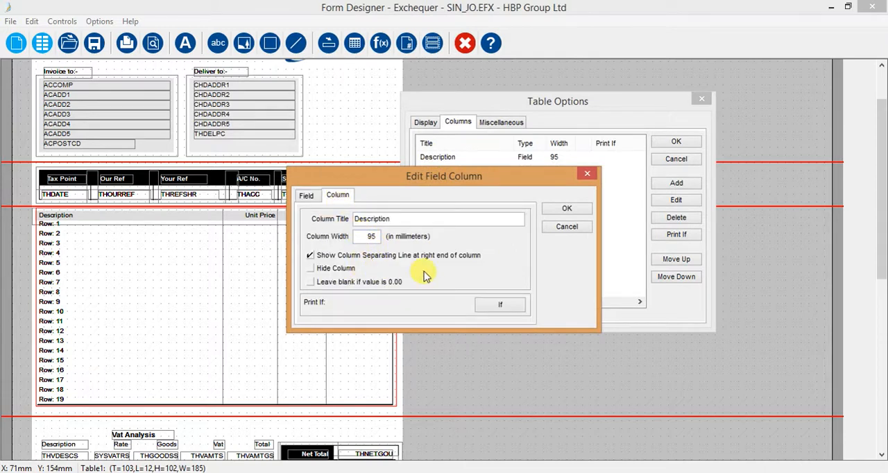
left_click(567, 227)
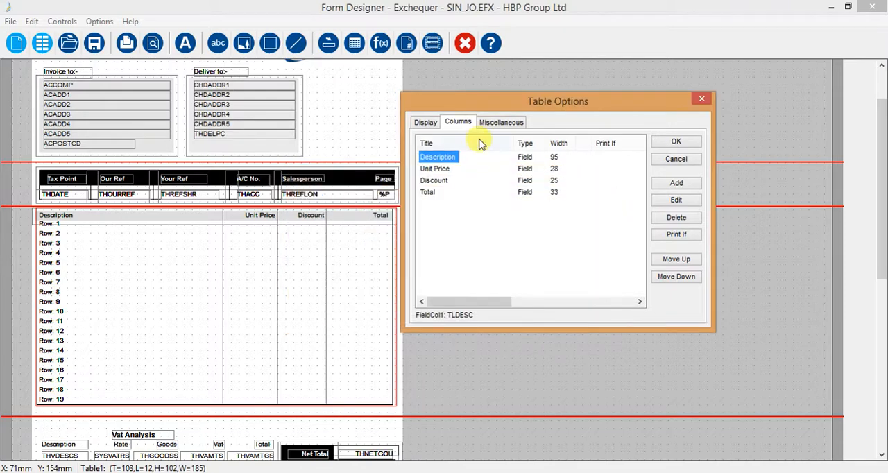
Review the Unit Price column's field and column settings without changing them.
double_click(433, 169)
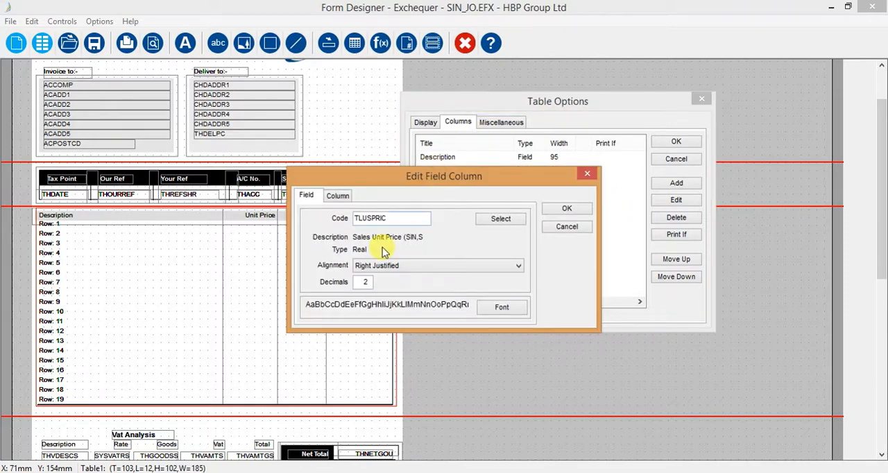
left_click(338, 199)
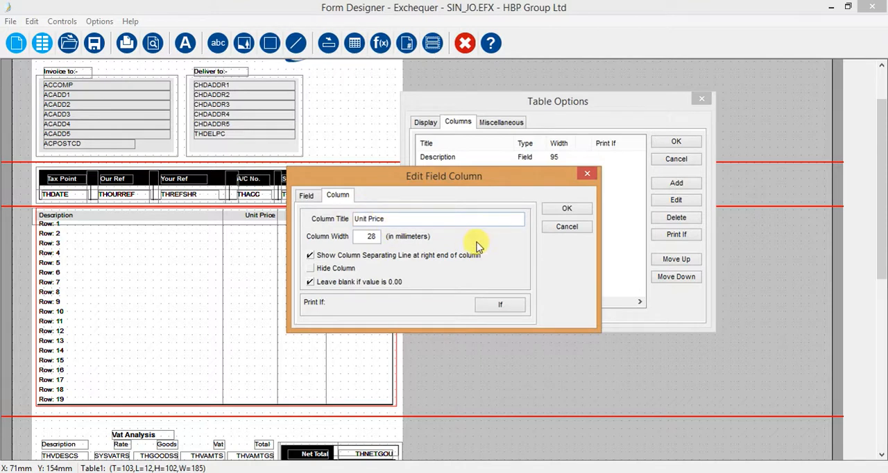
left_click(567, 227)
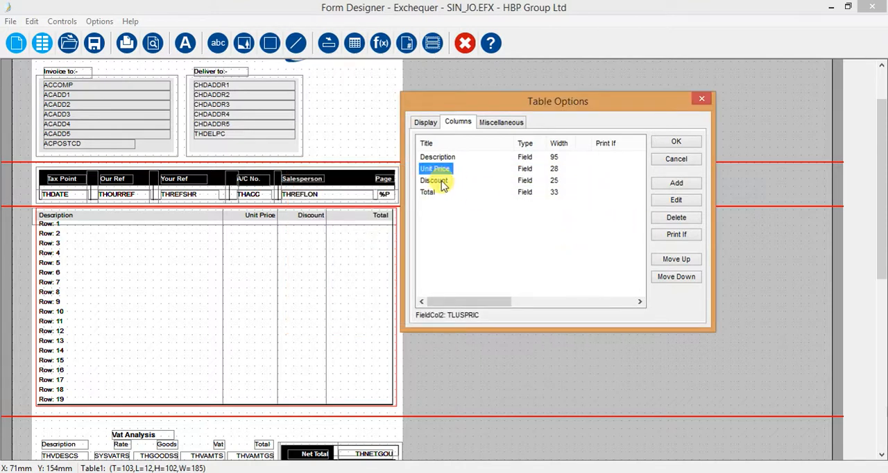
left_click(675, 185)
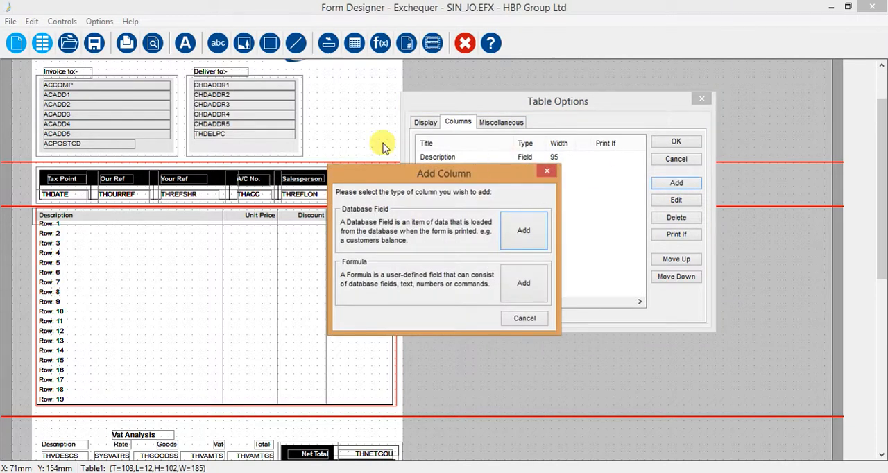
left_click(521, 229)
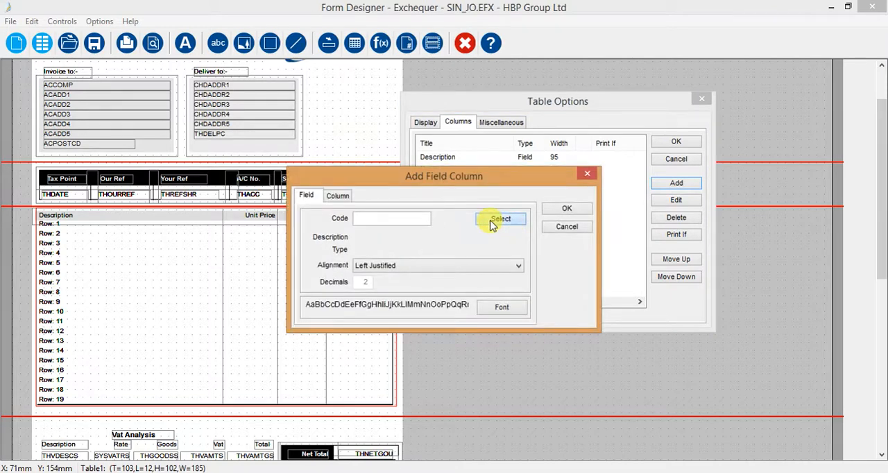
left_click(493, 220)
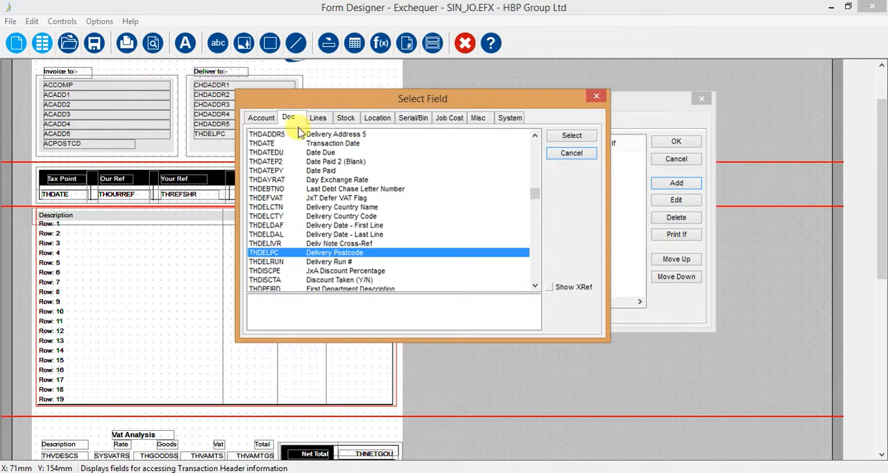
left_click(553, 154)
left_click(566, 227)
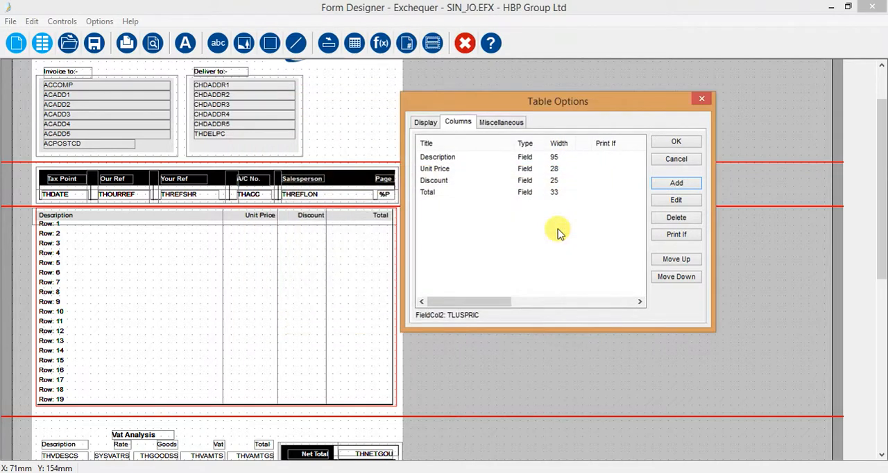
Add a database field column to the line table using the Stock Code field TLSTKCOD from the transaction line fields.
left_click(667, 186)
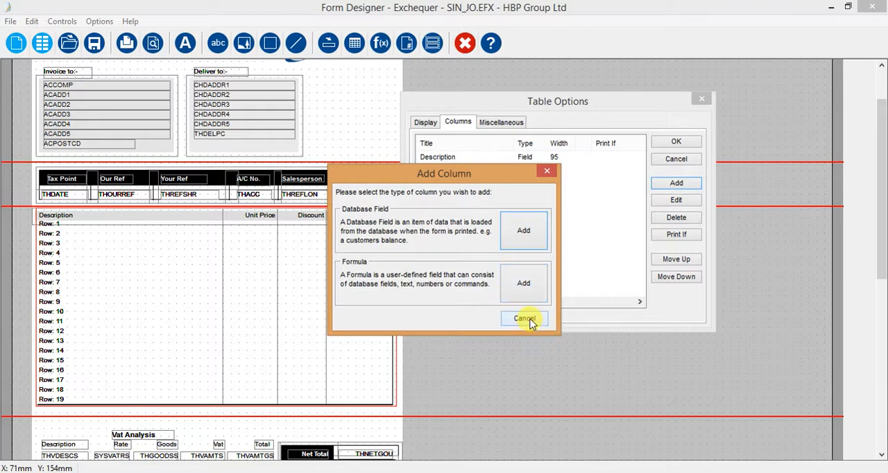
left_click(526, 224)
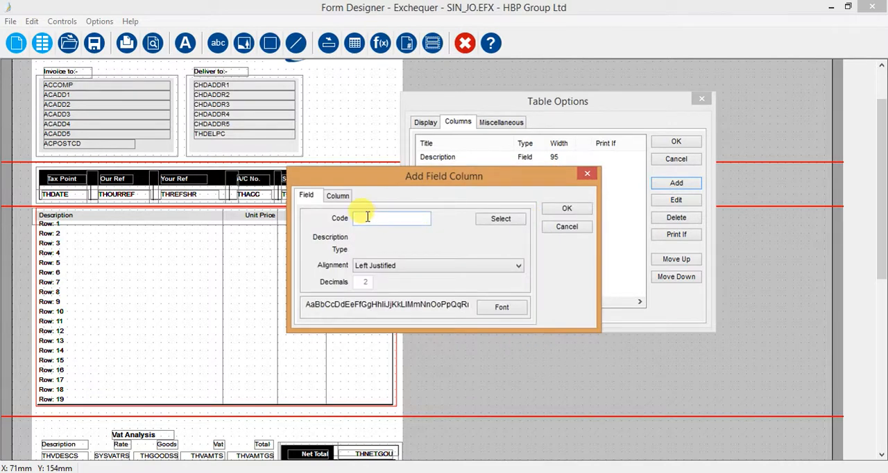
left_click(496, 219)
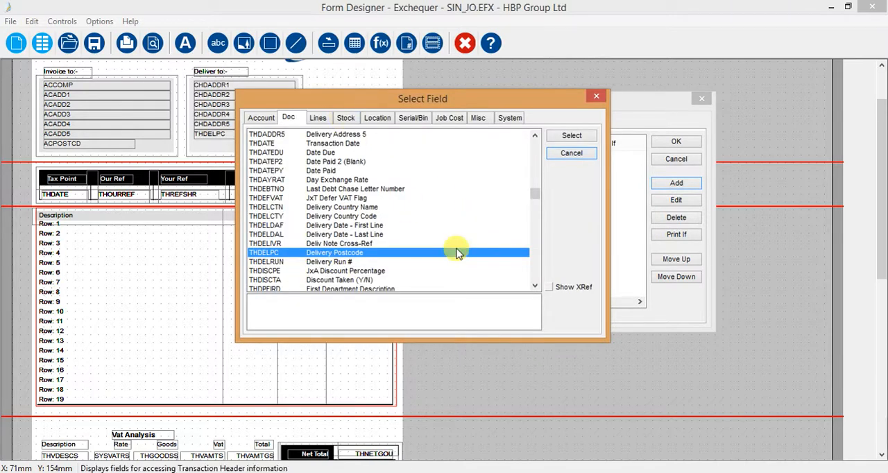
left_click(319, 119)
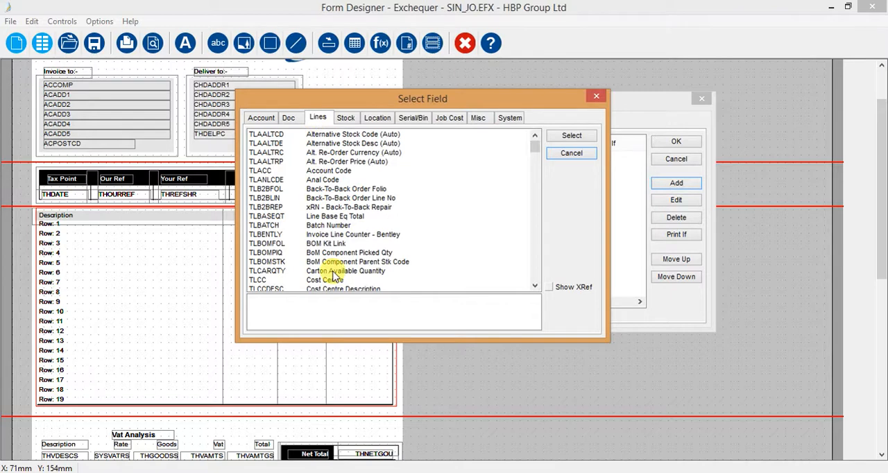
left_click_drag(534, 153, 553, 268)
left_click(535, 135)
left_click(535, 135)
left_click(535, 136)
left_click(535, 136)
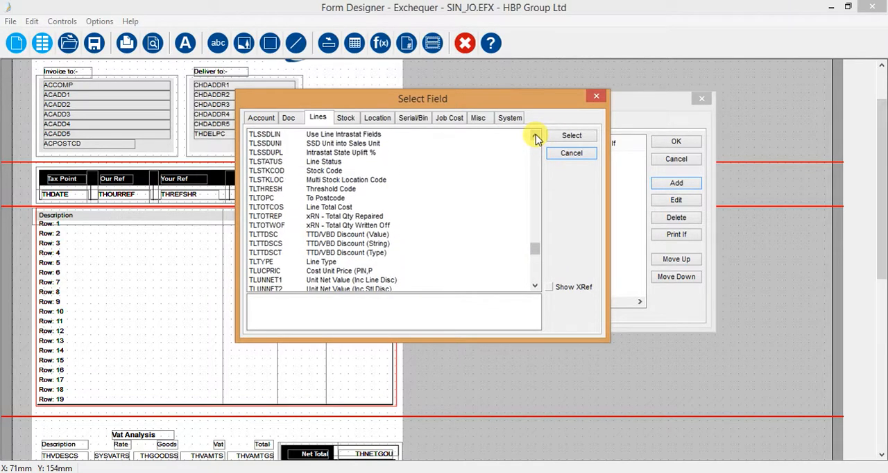
left_click(267, 171)
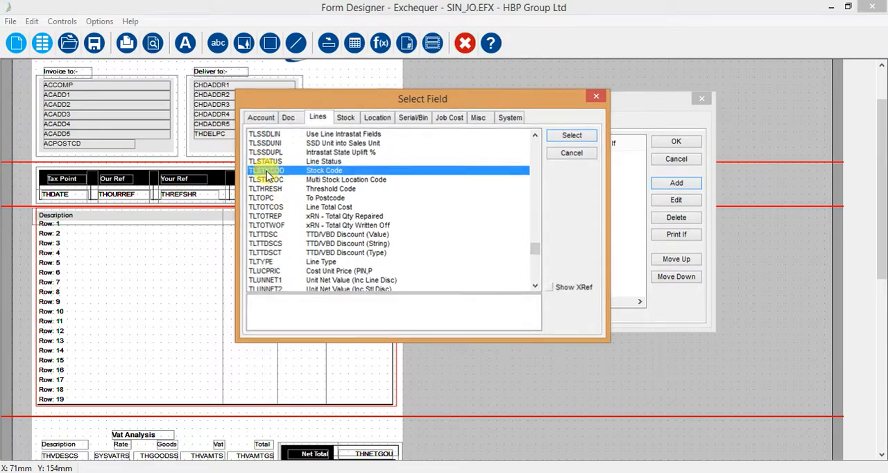
double_click(268, 172)
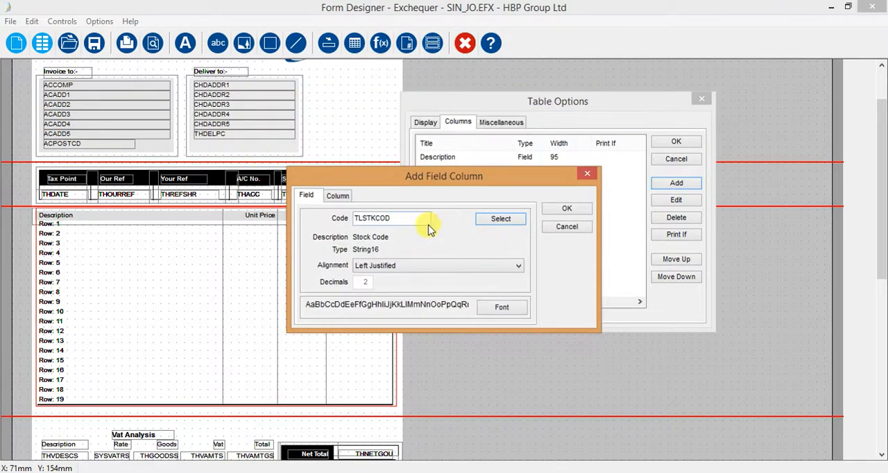
Title the new column "Stock Code" and confirm adding it to the line table.
left_click(338, 195)
left_click(368, 219)
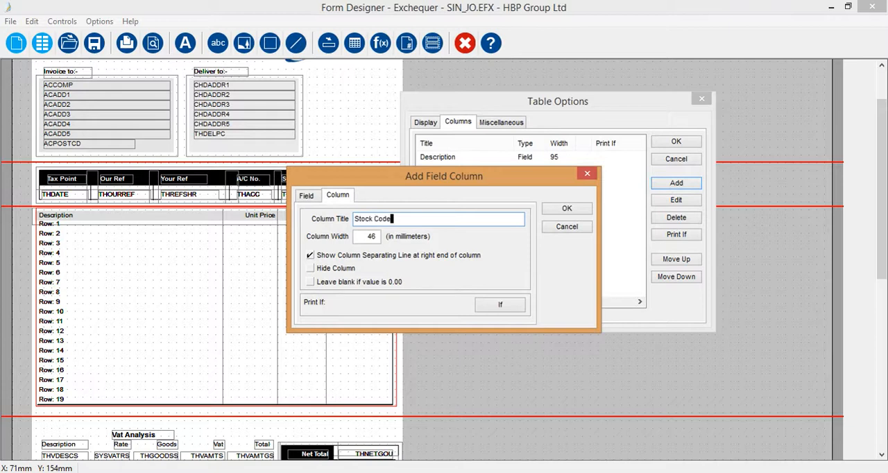
type("Stock Code")
left_click(568, 209)
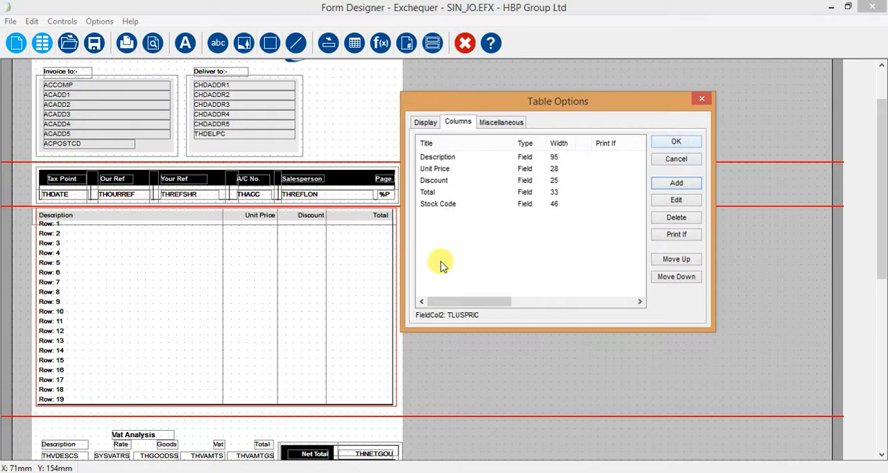
Move the Stock Code column to the first position, ahead of Description, and apply the table options.
left_click(432, 204)
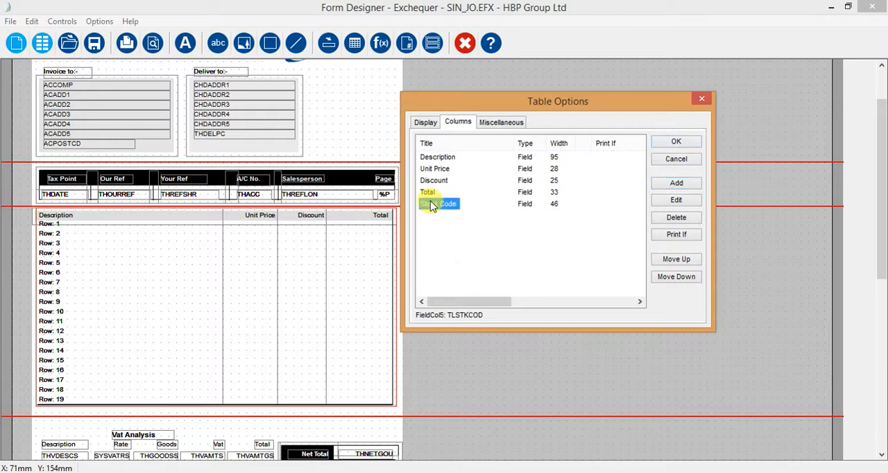
left_click(667, 261)
left_click(667, 261)
left_click(667, 260)
left_click(666, 260)
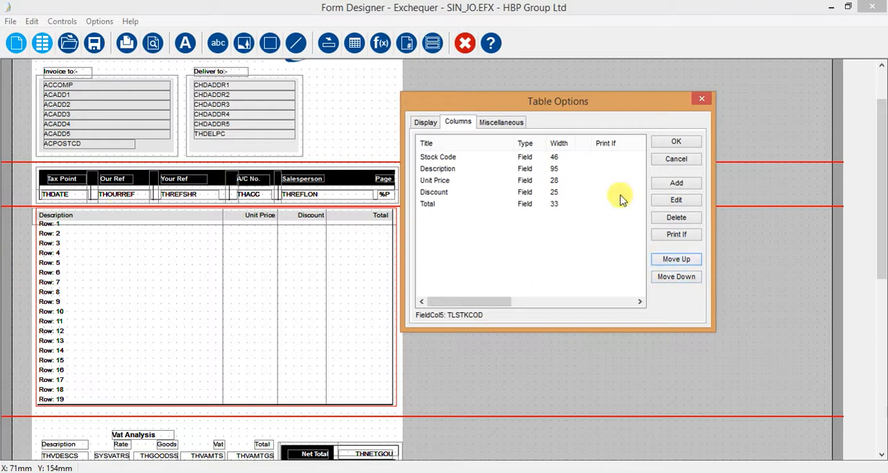
left_click(663, 143)
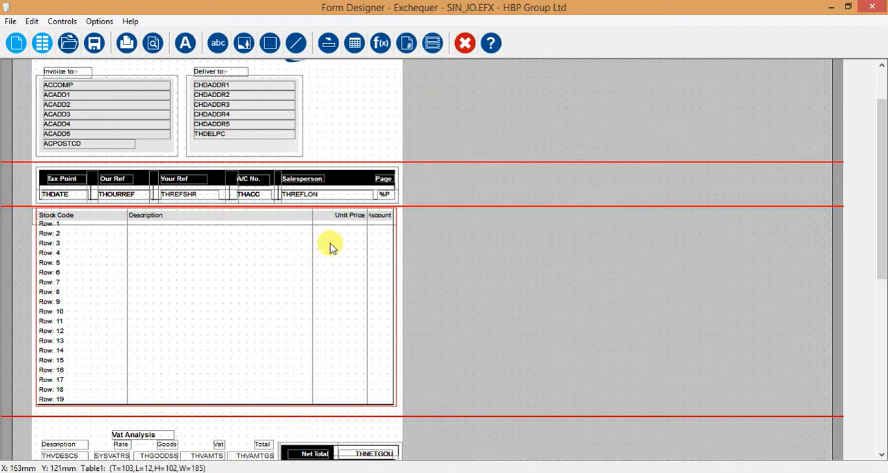
Reopen the line table's options and set the Stock Code column's width to 40 mm.
double_click(236, 278)
left_click_drag(395, 149, 463, 129)
double_click(399, 188)
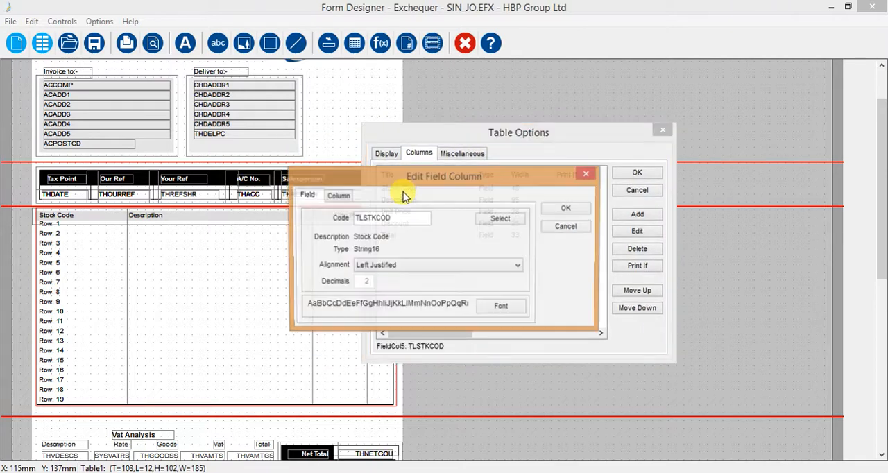
left_click(339, 195)
left_click_drag(363, 237, 443, 236)
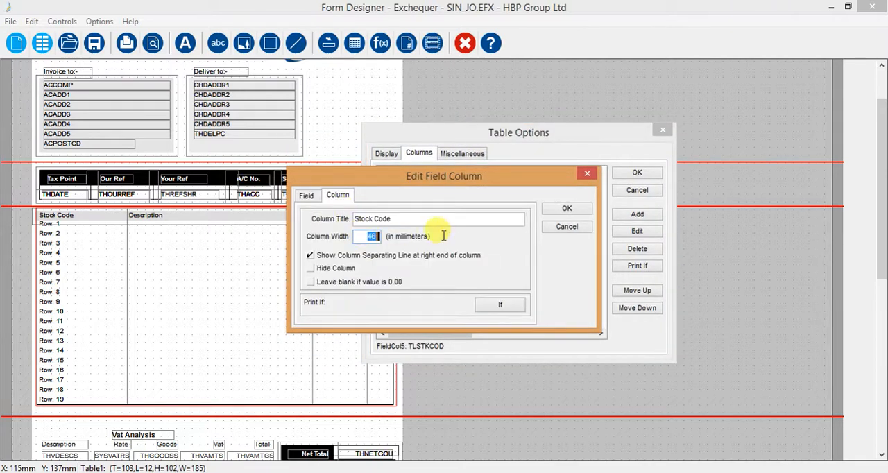
left_click(555, 209)
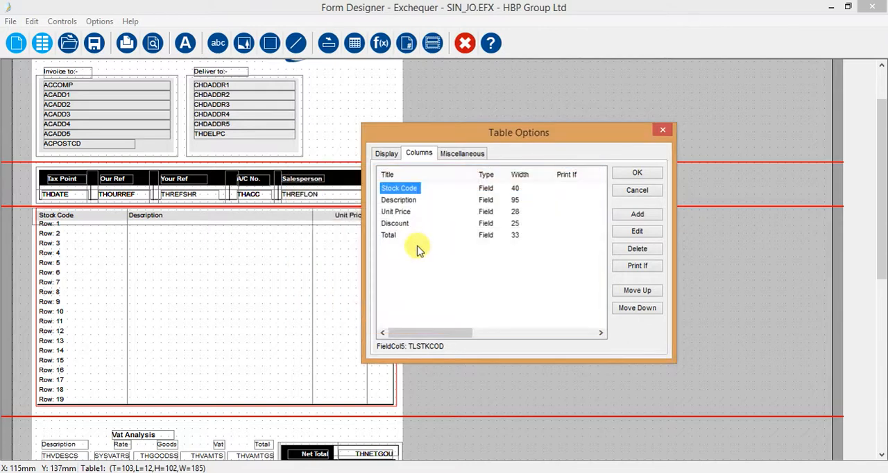
Set the Description column's width to 80 mm and apply the line table's options.
left_click(399, 200)
double_click(395, 200)
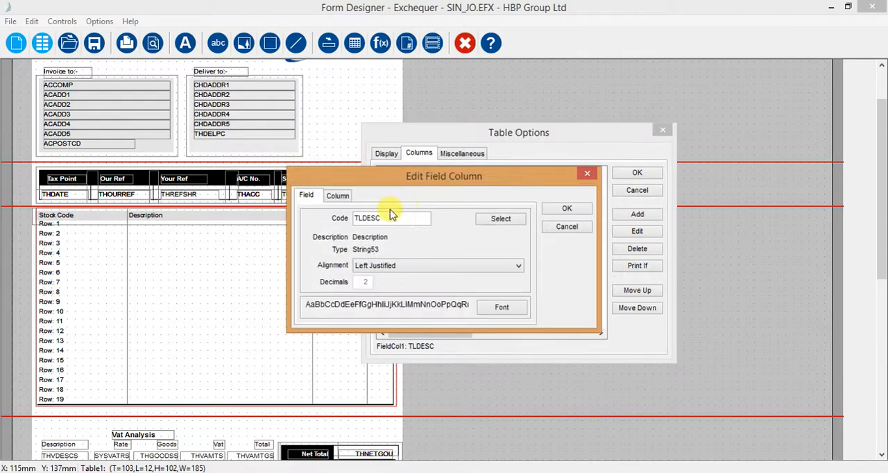
left_click(338, 195)
left_click_drag(367, 236, 402, 237)
type("80")
left_click(567, 208)
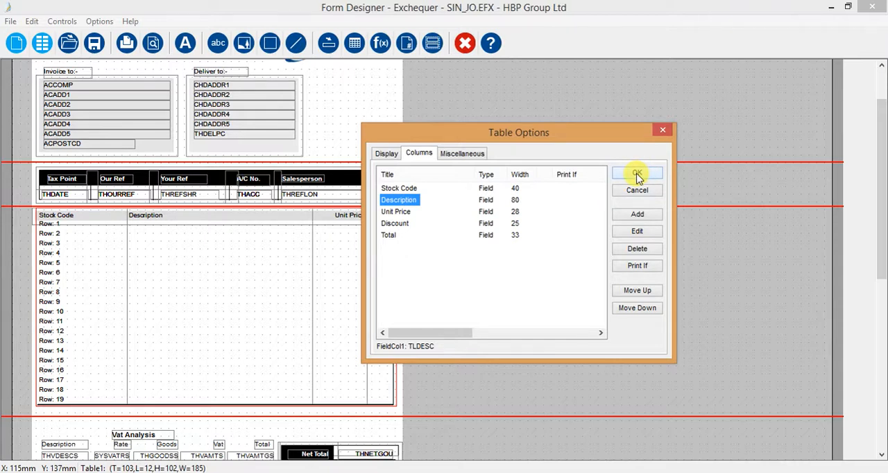
left_click(638, 175)
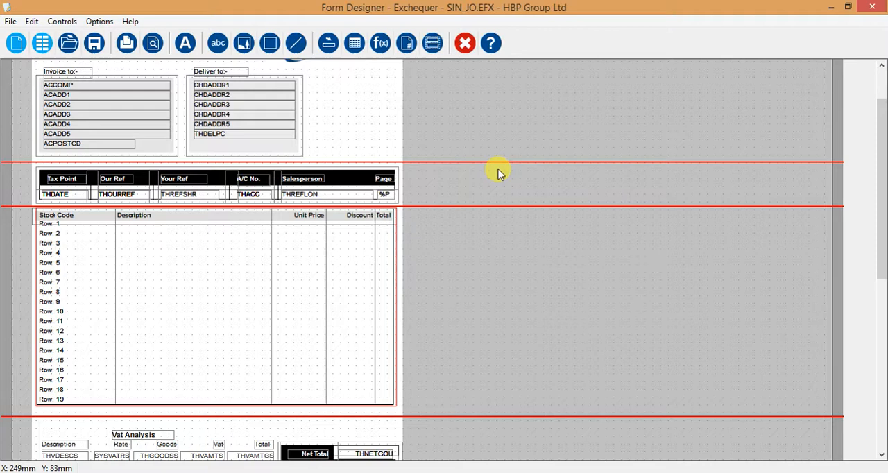
Inspect the Vat Analysis title and its Description and Rate headings below the line table.
left_click_drag(884, 192, 885, 254)
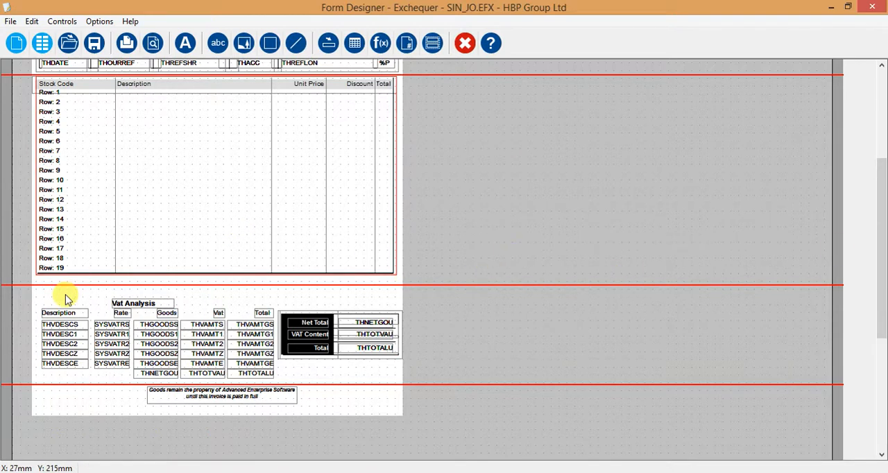
left_click(118, 306)
left_click(56, 312)
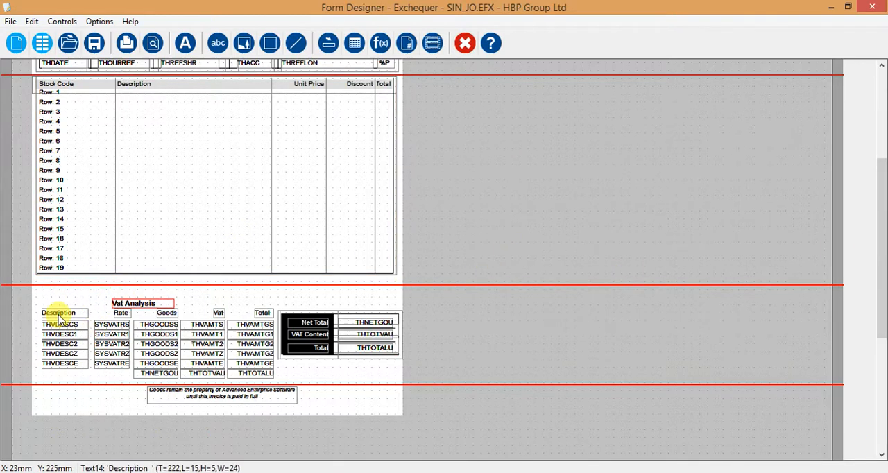
left_click(122, 316)
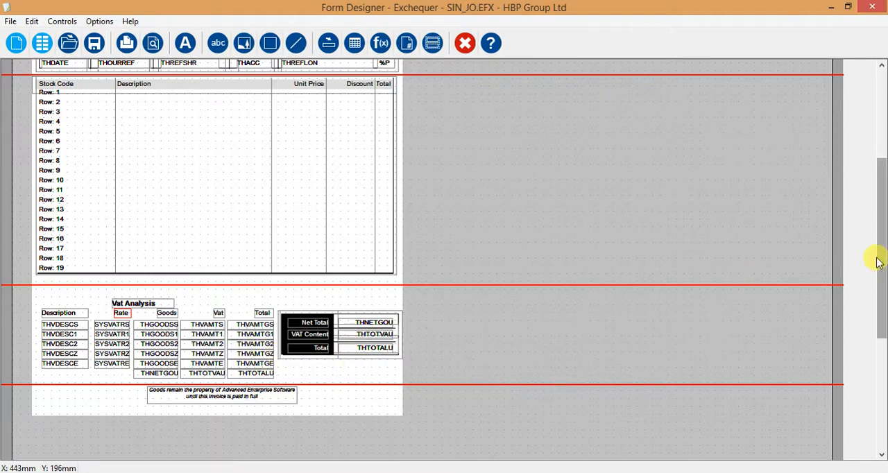
Append ". Thank you." to the goods ownership text at the foot of the form and apply the text options.
left_click_drag(880, 264, 881, 281)
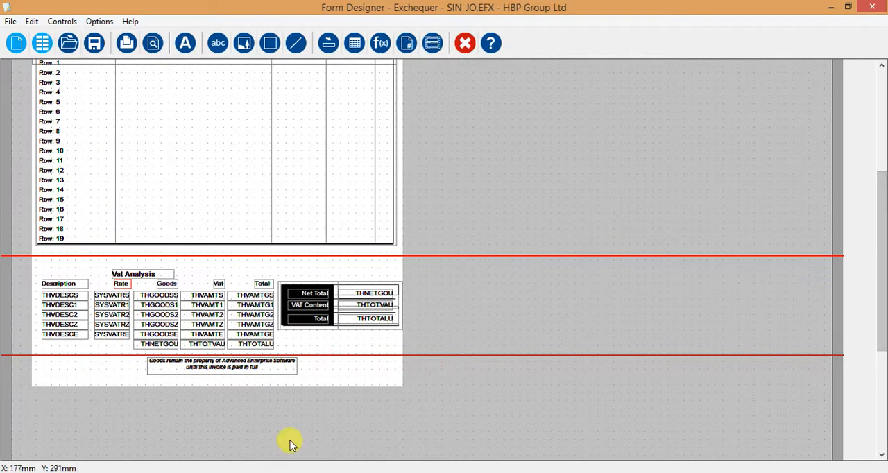
left_click(174, 375)
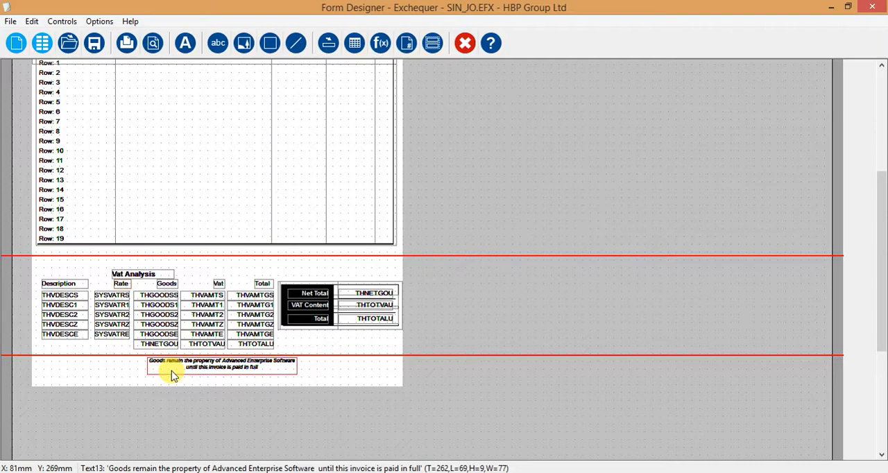
double_click(173, 375)
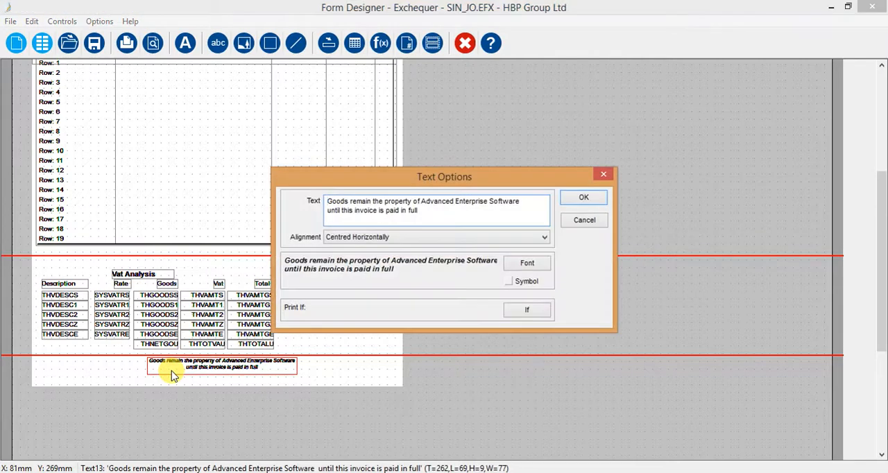
left_click(427, 213)
type(". Tha")
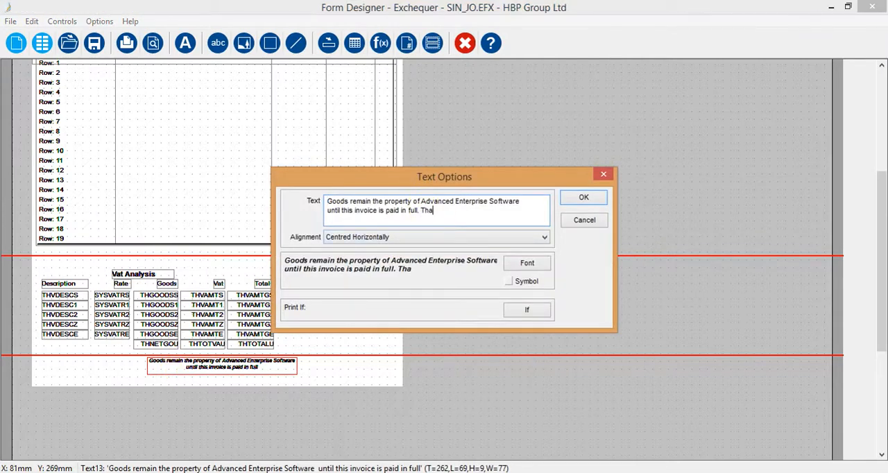
type("nk you.")
left_click(584, 198)
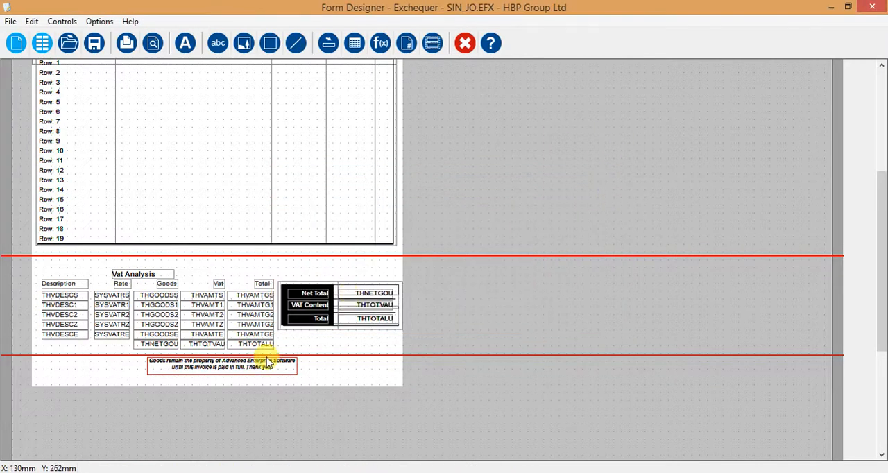
Save the SIN_JO form, examine the address blocks and line table in its print preview, and close the preview.
left_click(9, 26)
left_click(10, 66)
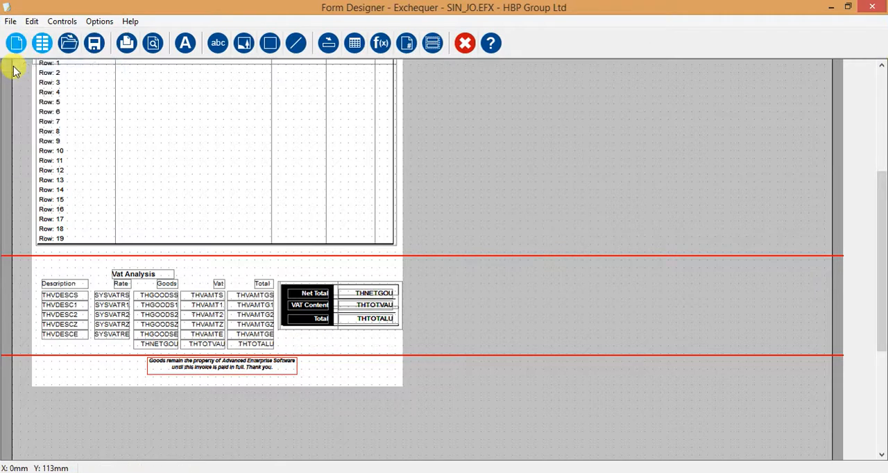
left_click(11, 21)
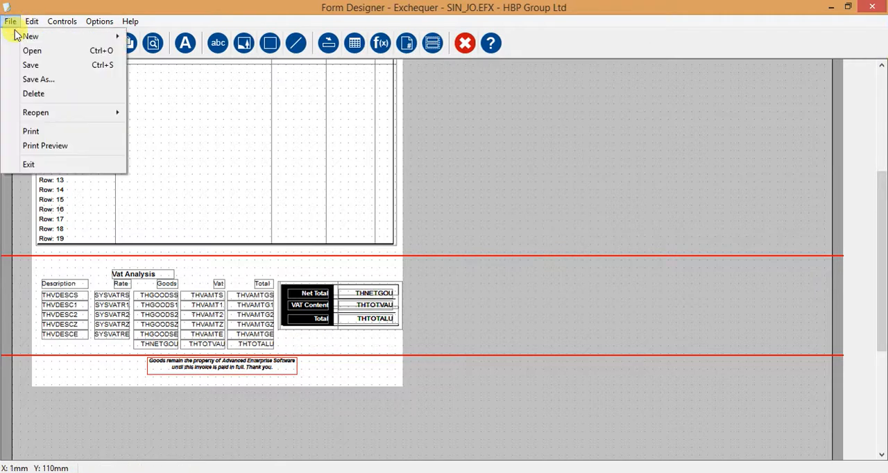
left_click(26, 145)
left_click(511, 289)
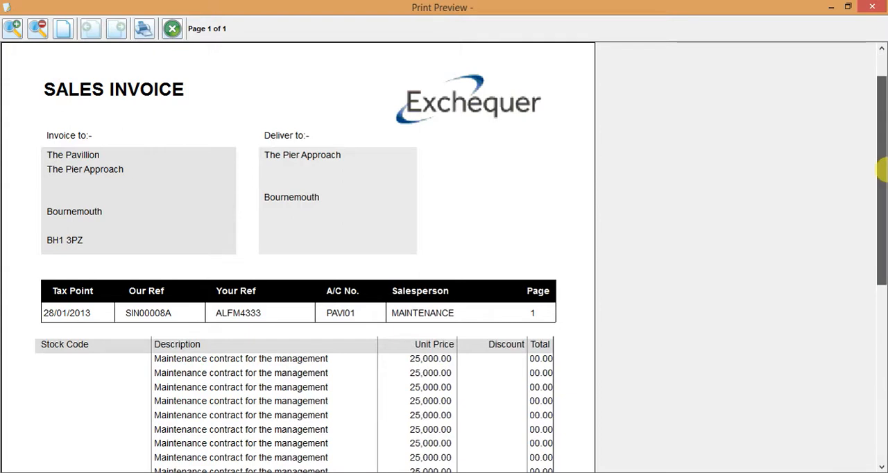
scroll(880, 198, "down", 3)
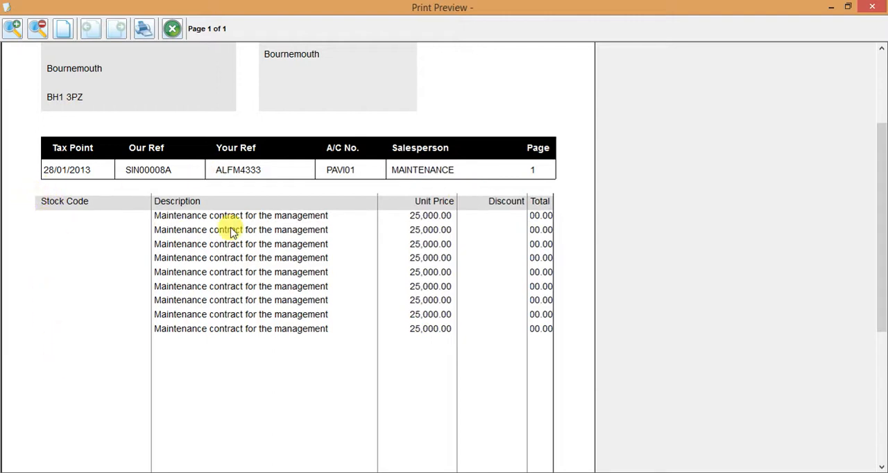
left_click(172, 28)
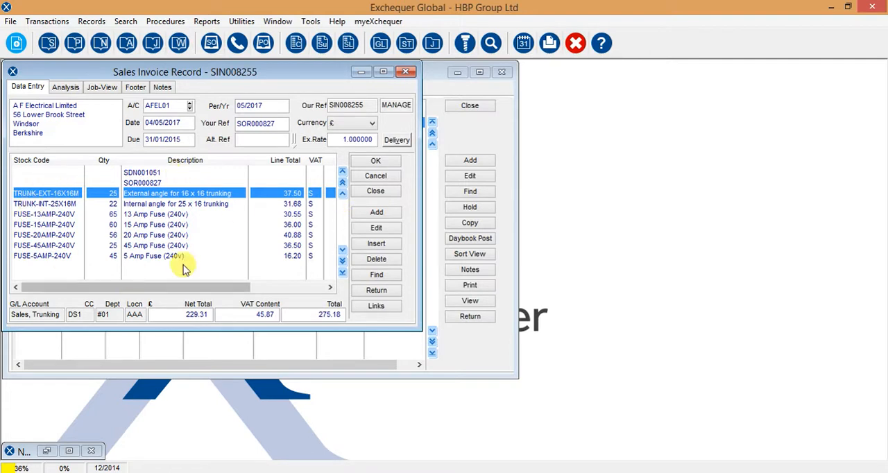
In Exchequer, confirm the open A F Electrical Limited sales invoice and bring up its print setup for printer output.
left_click(375, 162)
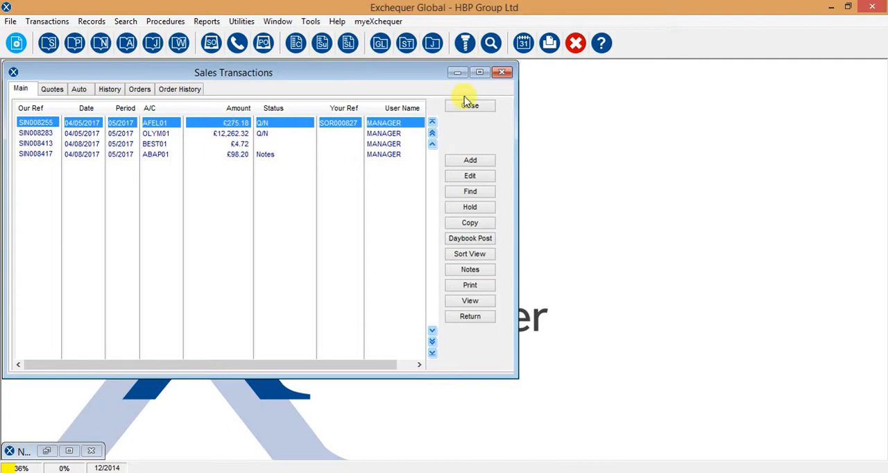
left_click(554, 49)
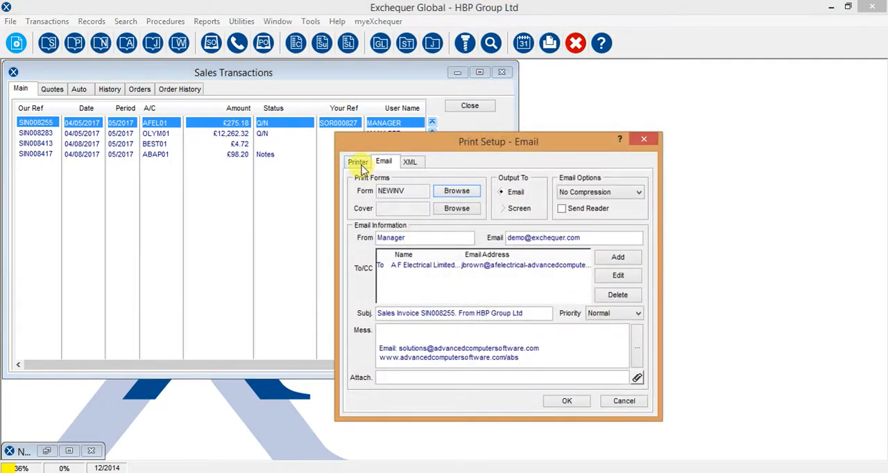
left_click(360, 164)
left_click_drag(407, 142, 296, 131)
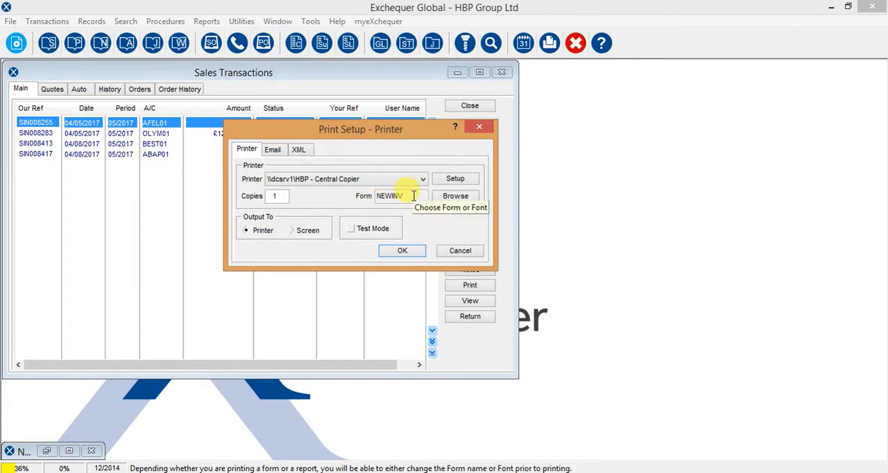
Choose SIN_JO.EFX from the Forms folder as the form for printing the invoice.
left_click(454, 197)
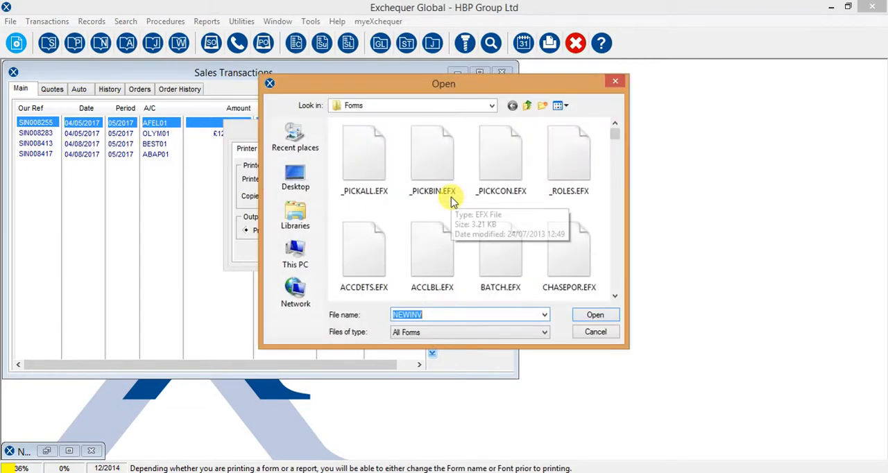
left_click(440, 179)
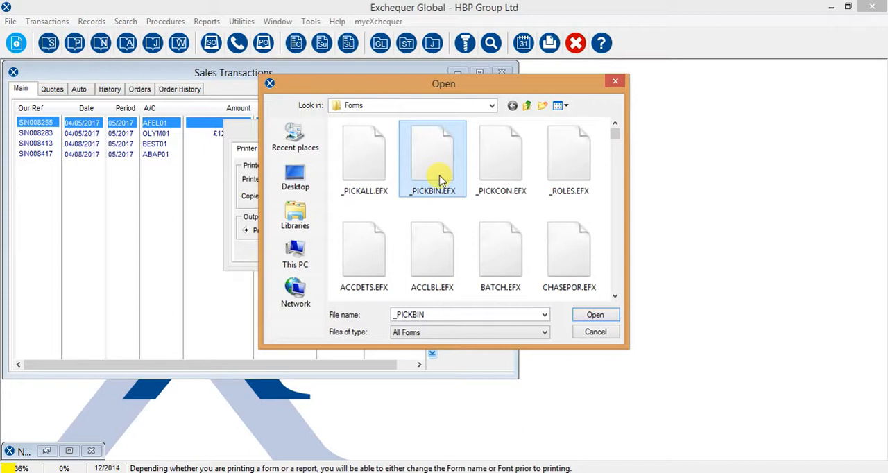
key("d")
key("s")
key("i")
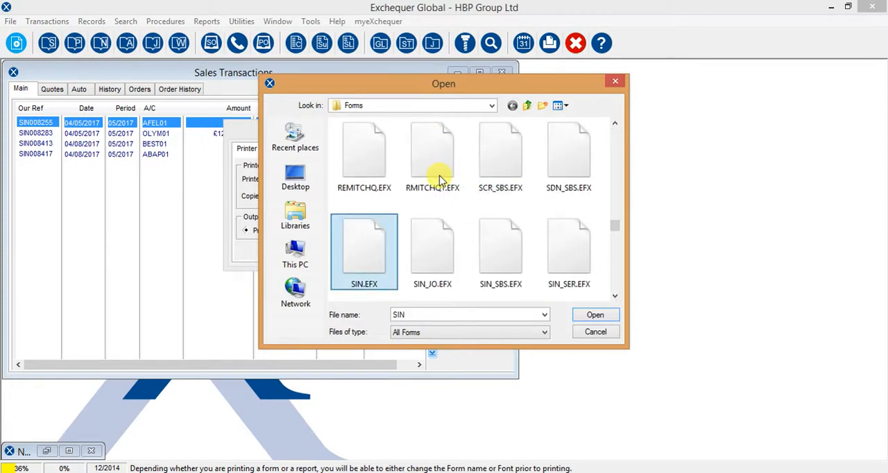
left_click(425, 269)
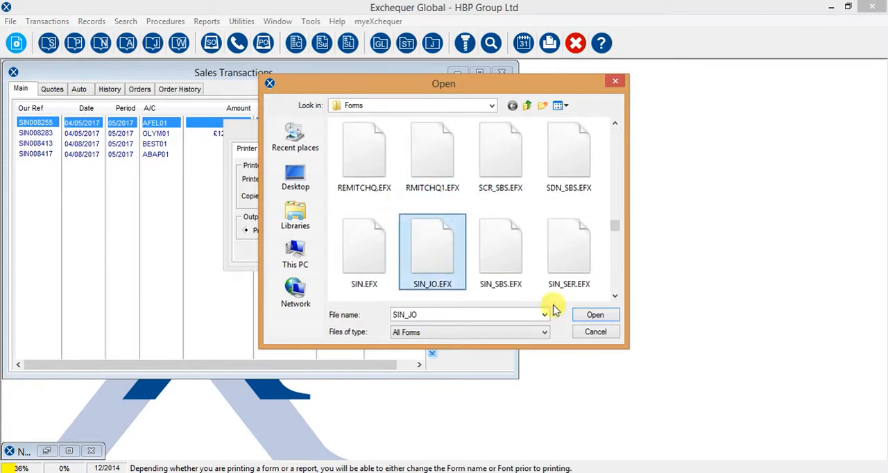
left_click(594, 317)
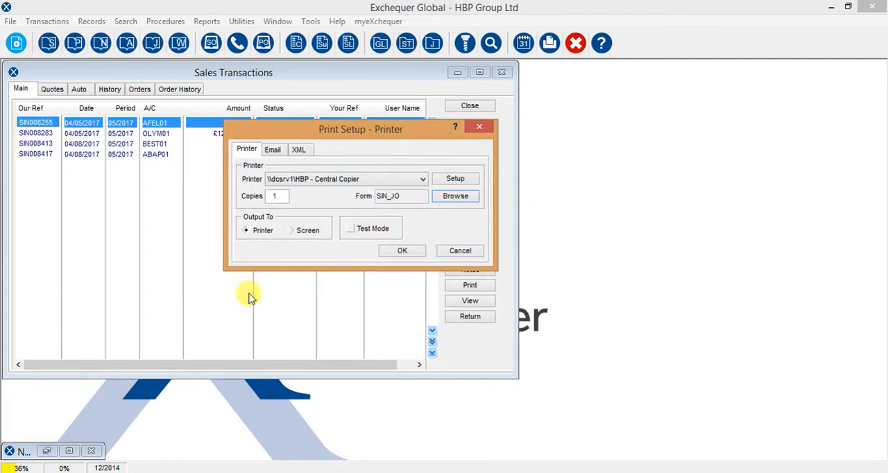
Output the invoice to screen, examine its post codes and Stock Code column, and close the preview.
left_click(297, 230)
left_click(404, 251)
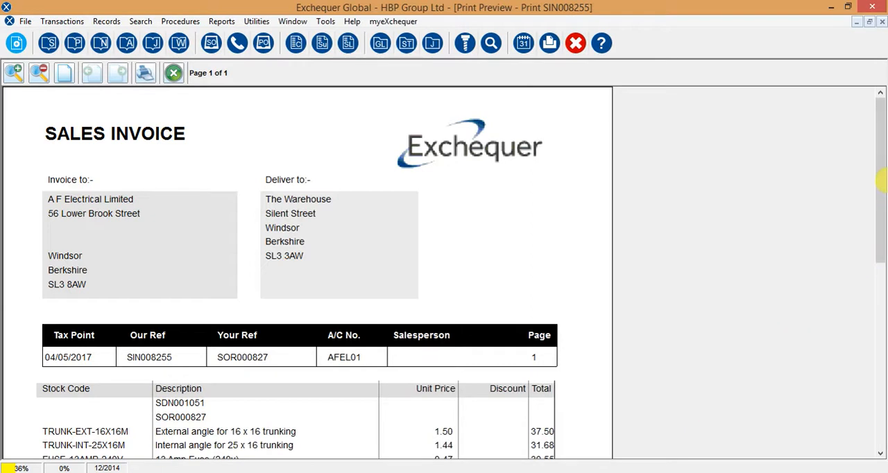
scroll(881, 182, "down", 2)
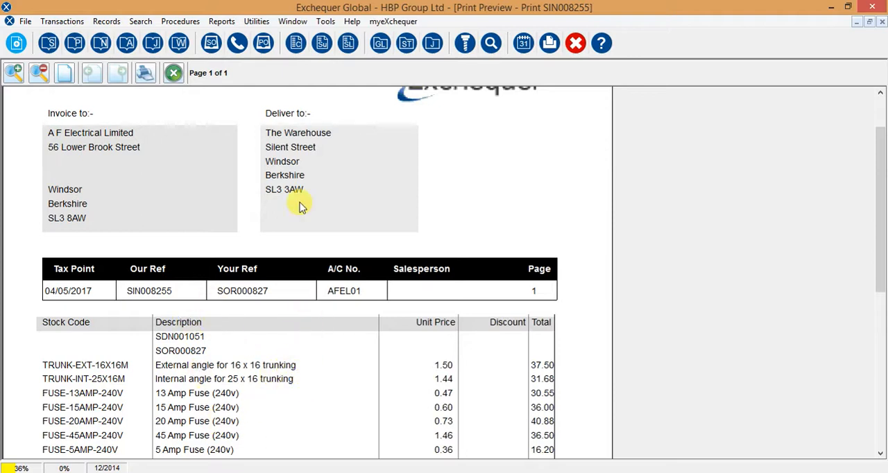
left_click(174, 72)
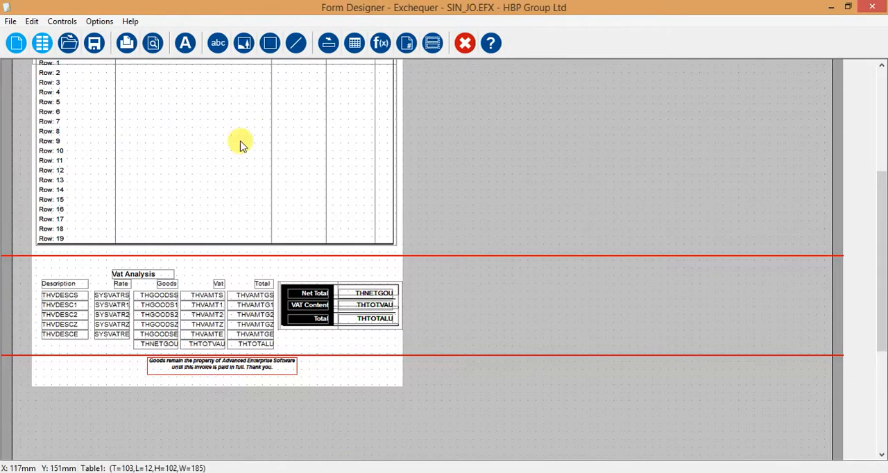
Switch to Form Designer and review the line table's columns and widths in its table options.
double_click(224, 129)
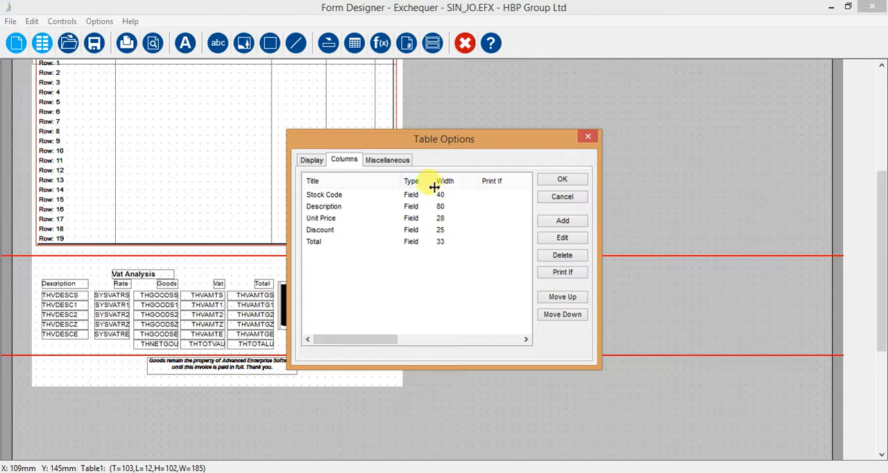
left_click(563, 181)
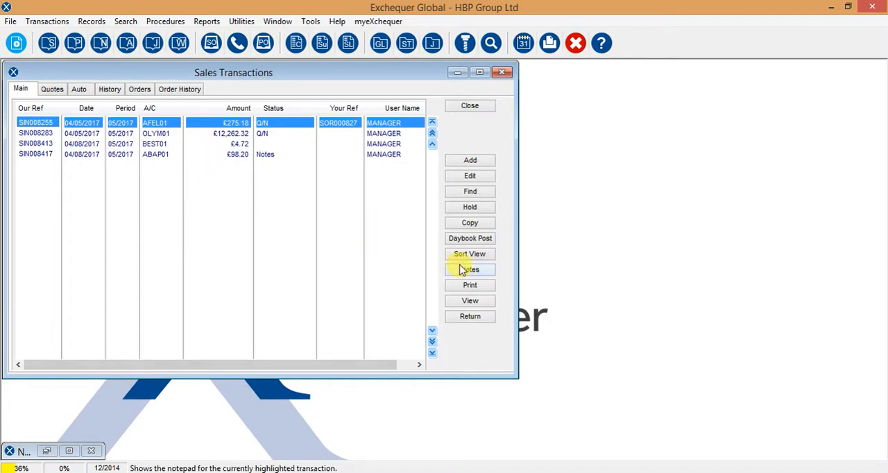
Switch to Exchequer, check which form the invoice's printer setup uses by default, and cancel the print.
left_click(470, 290)
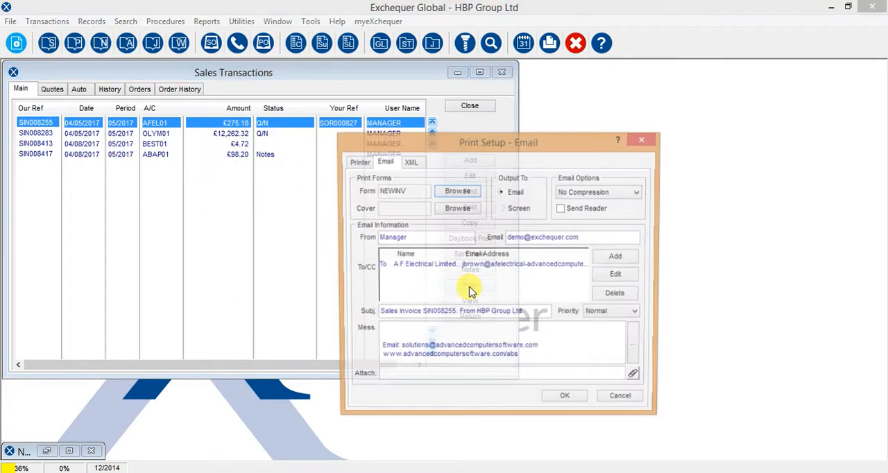
left_click(359, 162)
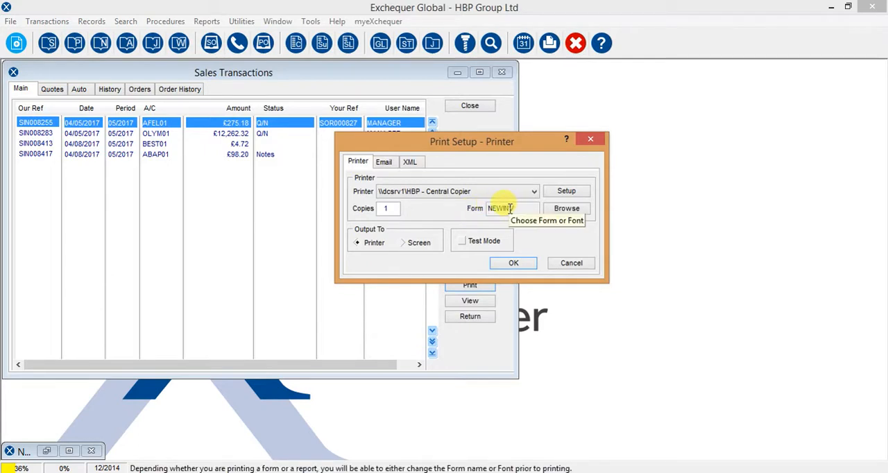
left_click(570, 264)
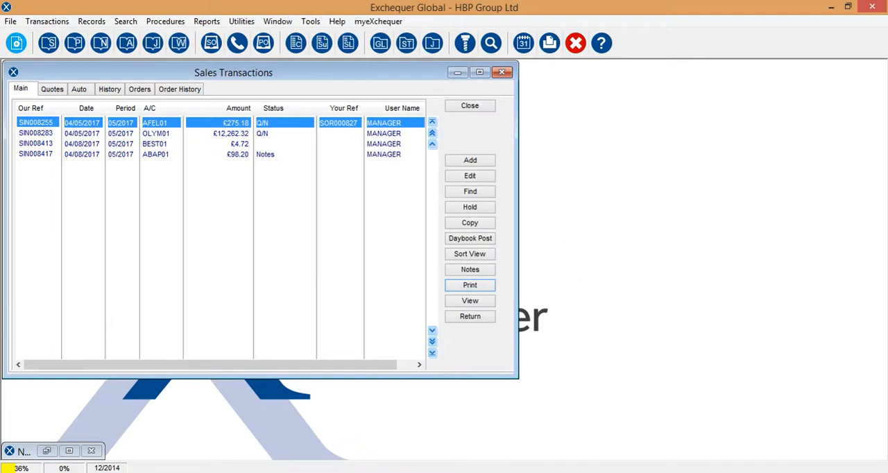
Switch to Form Designer, view the form categories in the Global Defaults form definition set, and cancel editing it.
mouse_move(375, 472)
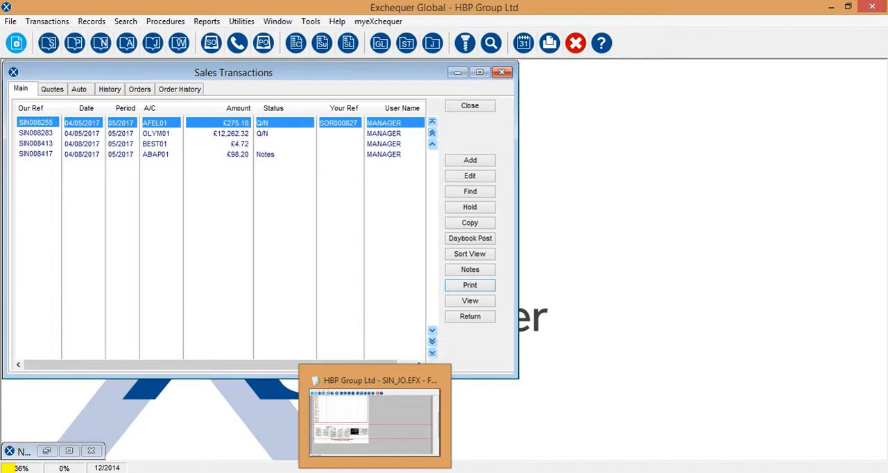
left_click(374, 472)
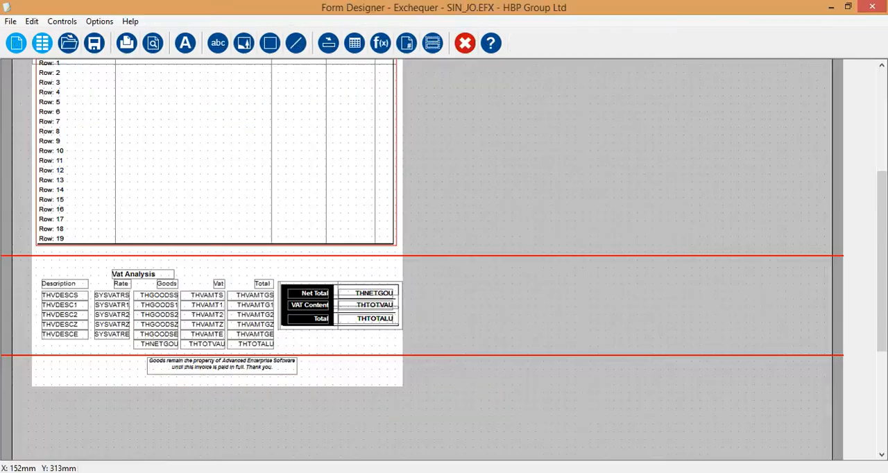
left_click(100, 22)
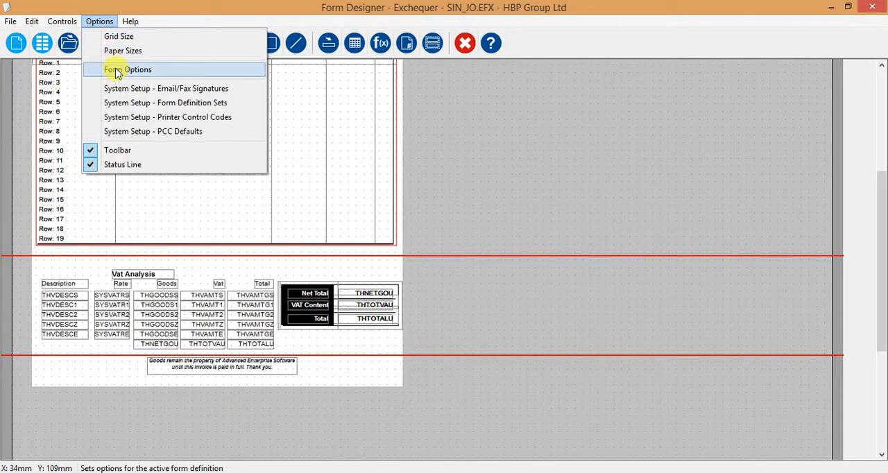
left_click(200, 104)
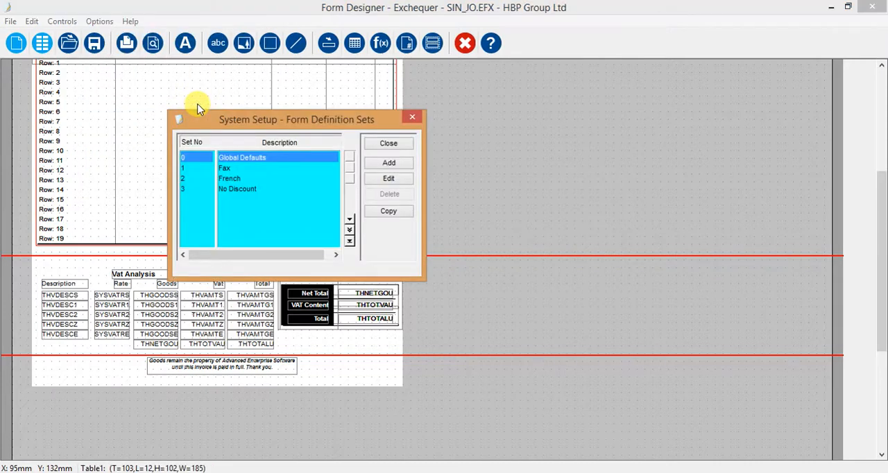
double_click(244, 161)
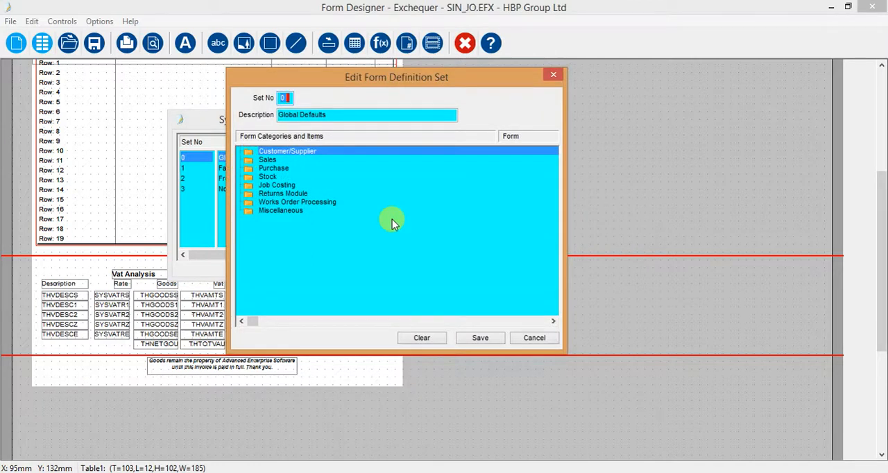
left_click(535, 339)
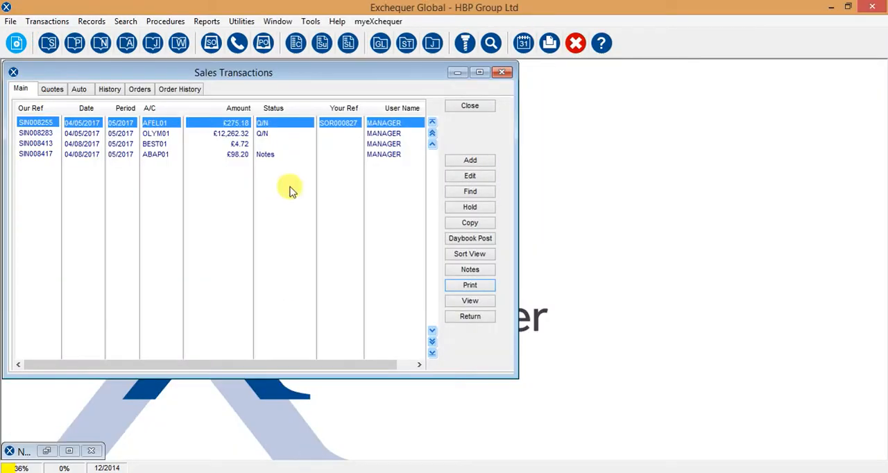
In Exchequer, open the A F Electrical Limited customer record and examine the Form Set among its defaults.
left_click(296, 49)
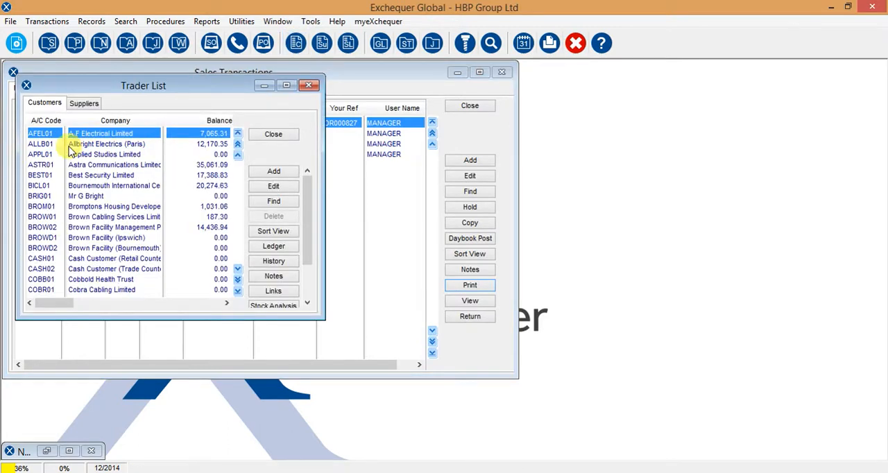
double_click(88, 139)
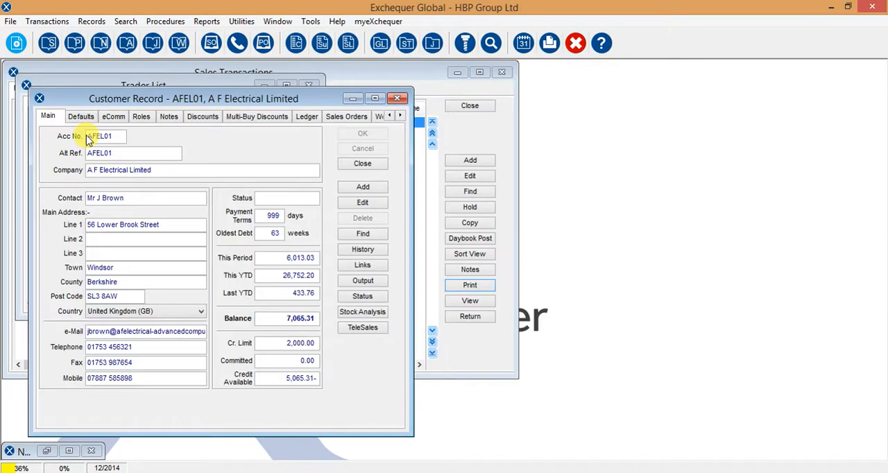
left_click(80, 118)
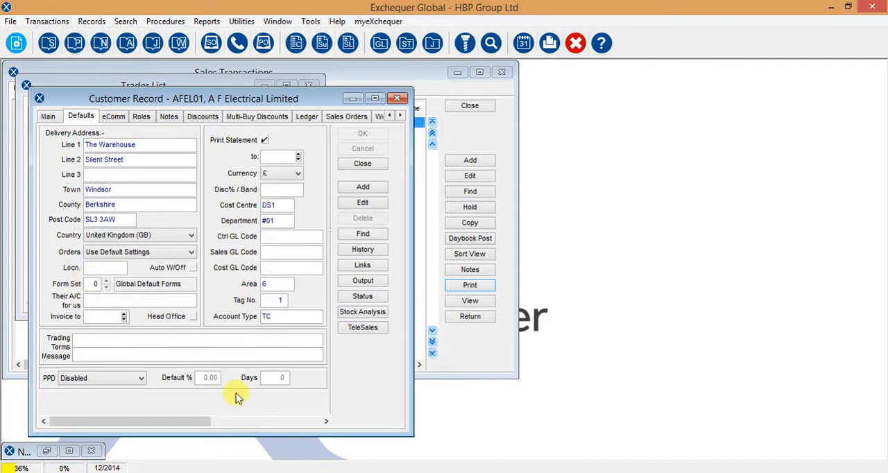
Switch to Form Designer, open the Global Defaults form definition set for editing, and expand its Sales category.
mouse_move(375, 472)
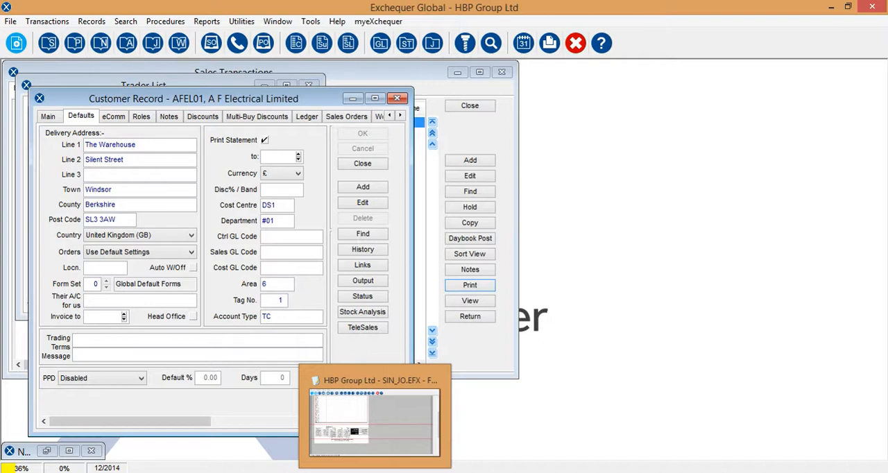
left_click(384, 447)
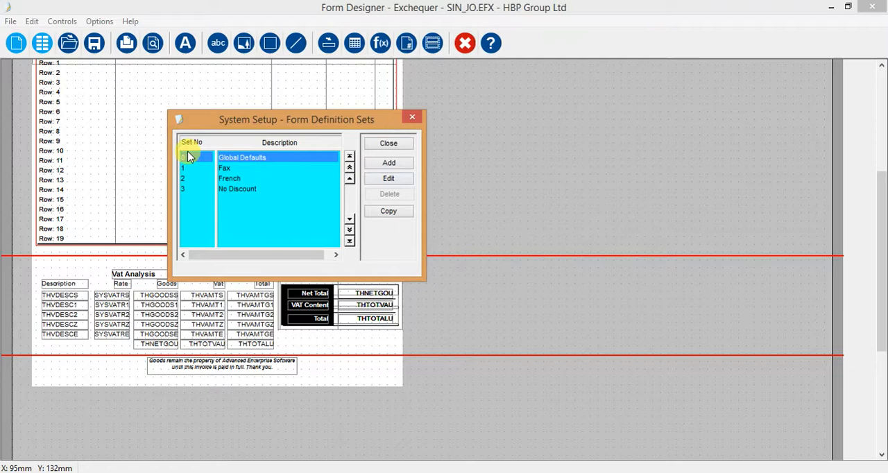
double_click(254, 161)
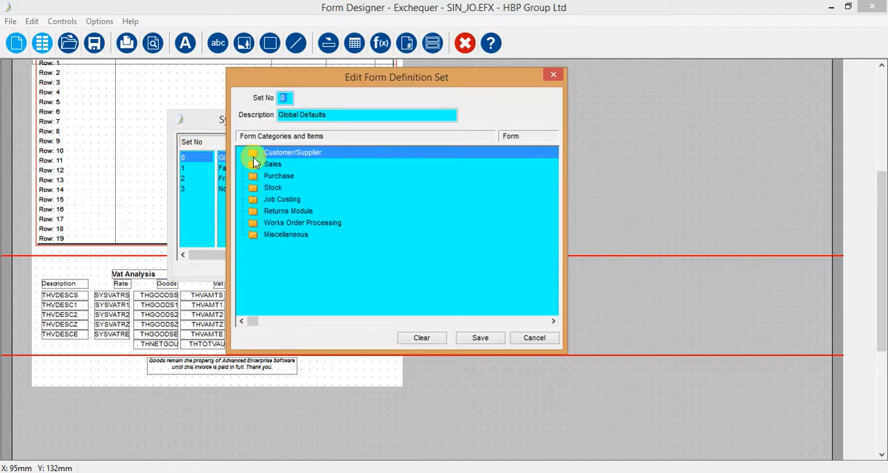
double_click(255, 165)
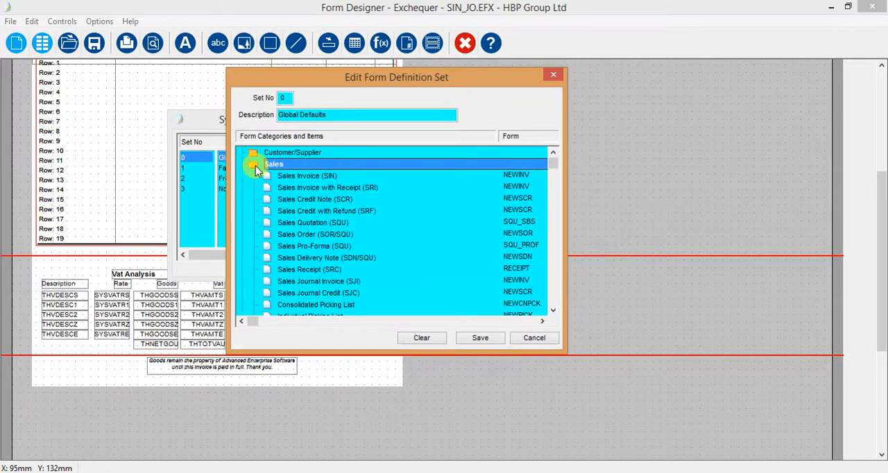
Assign the SIN_JO form to Sales Invoice (SIN) in the Global Defaults set, then save it and close the form definition sets.
left_click(292, 177)
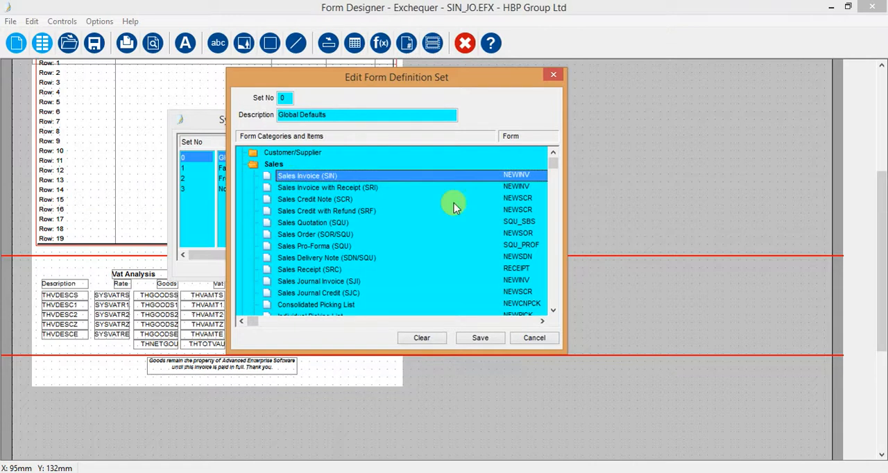
double_click(512, 181)
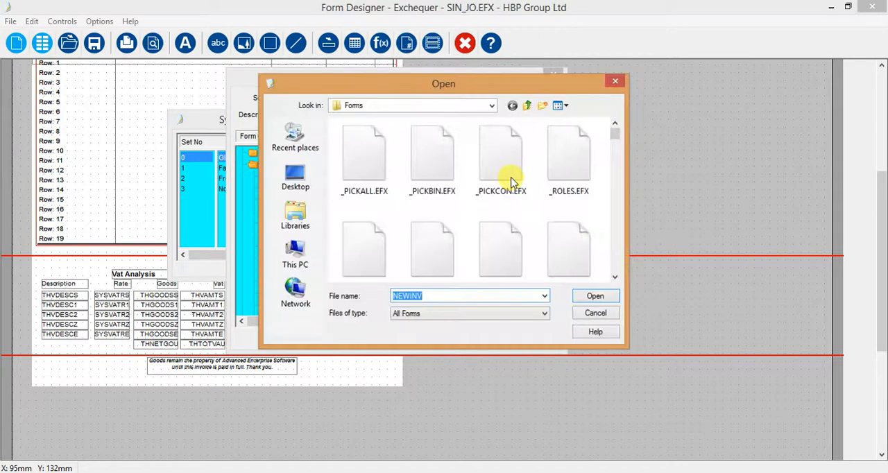
left_click(502, 248)
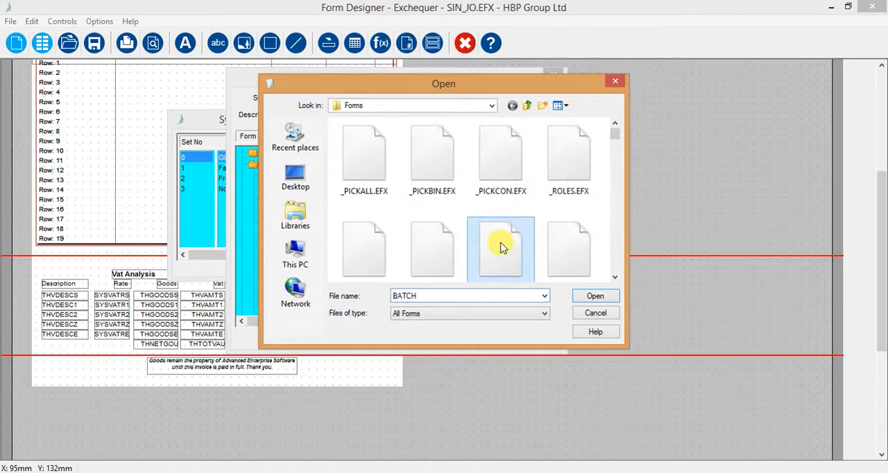
type("sin")
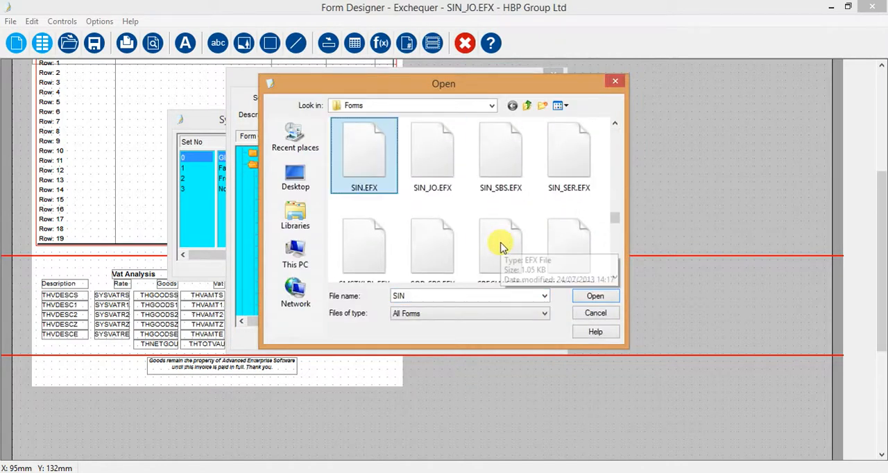
left_click(430, 162)
left_click(597, 296)
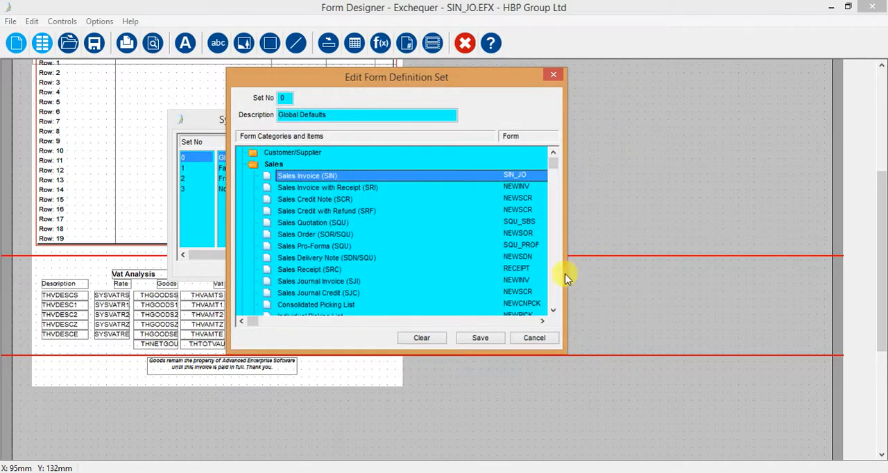
left_click(481, 338)
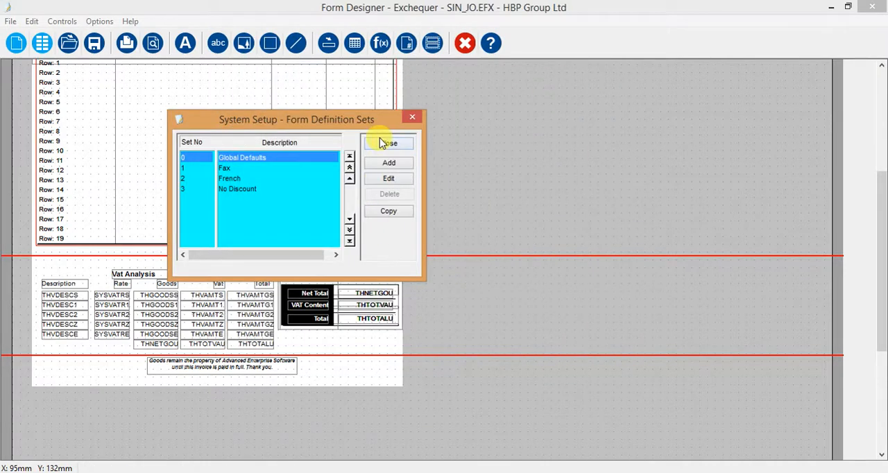
left_click(391, 143)
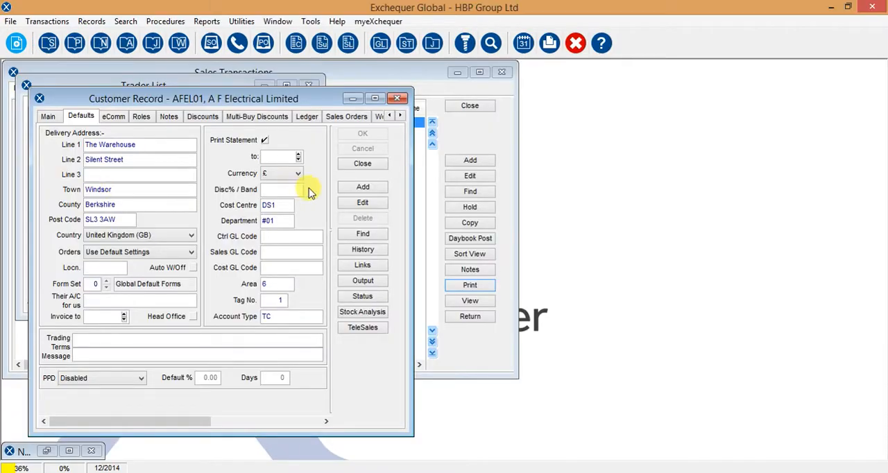
In Exchequer, close the customer windows, check the A F Electrical Limited invoice's default print form, and close the Sales Transactions without printing.
left_click(345, 165)
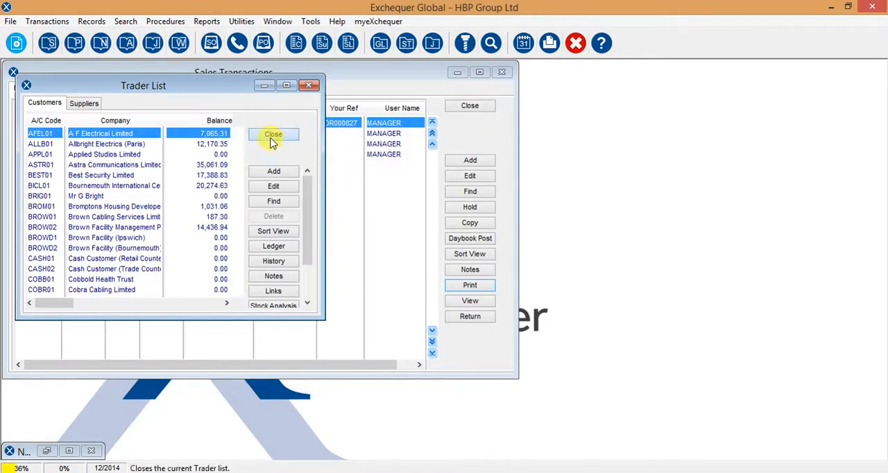
left_click(273, 139)
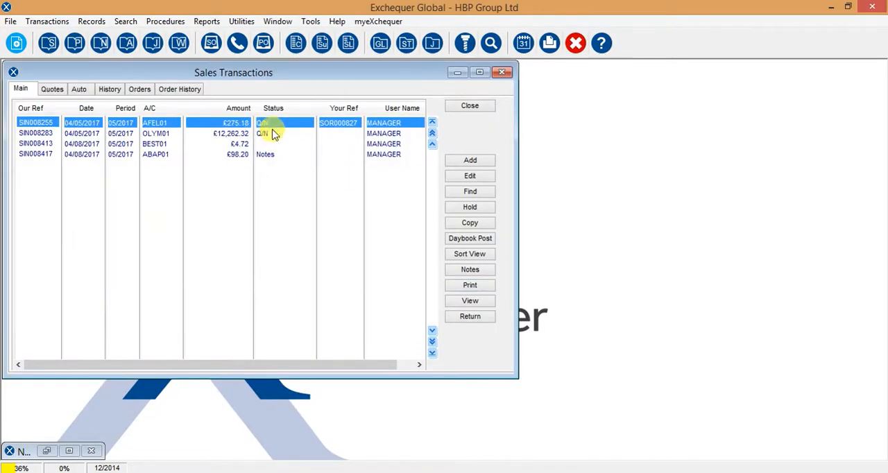
left_click(485, 290)
left_click(363, 163)
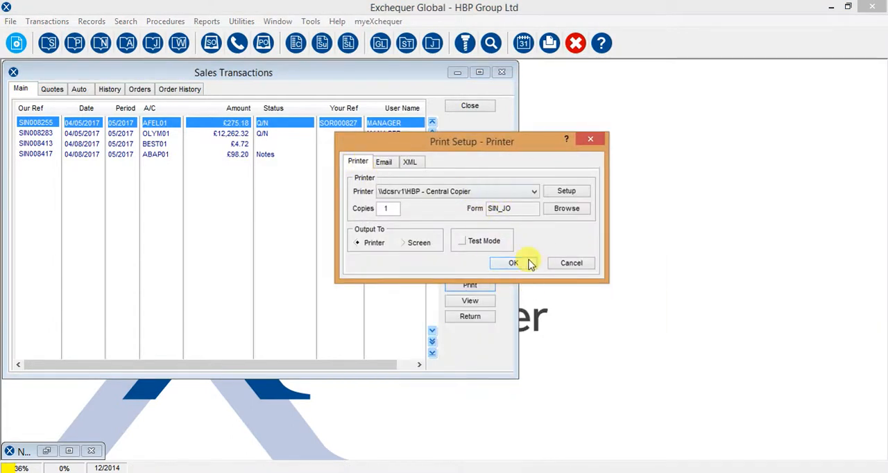
left_click(570, 268)
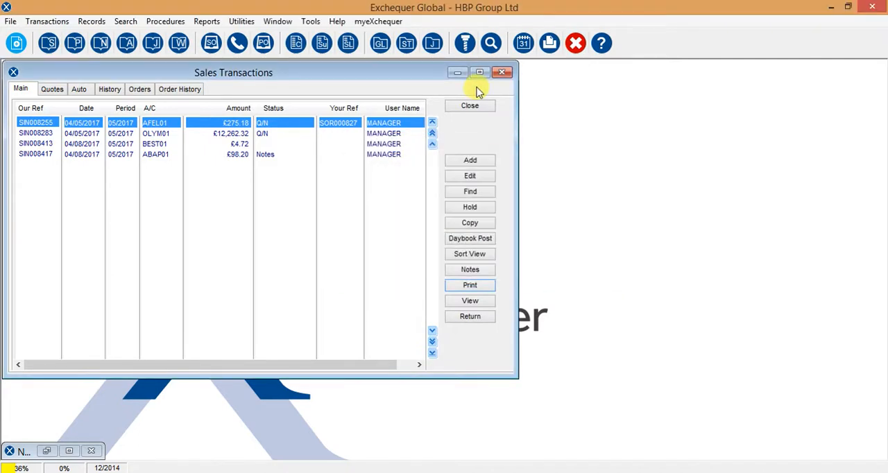
left_click(470, 106)
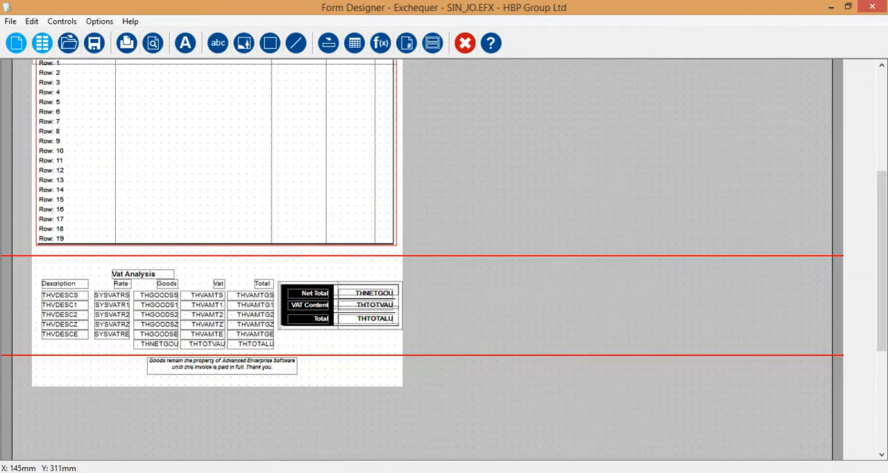
In Form Designer, open the Form Designer Window help topic, read its controls, Design Area, New Form and New Label explanations, and close the help.
left_click_drag(883, 272, 883, 123)
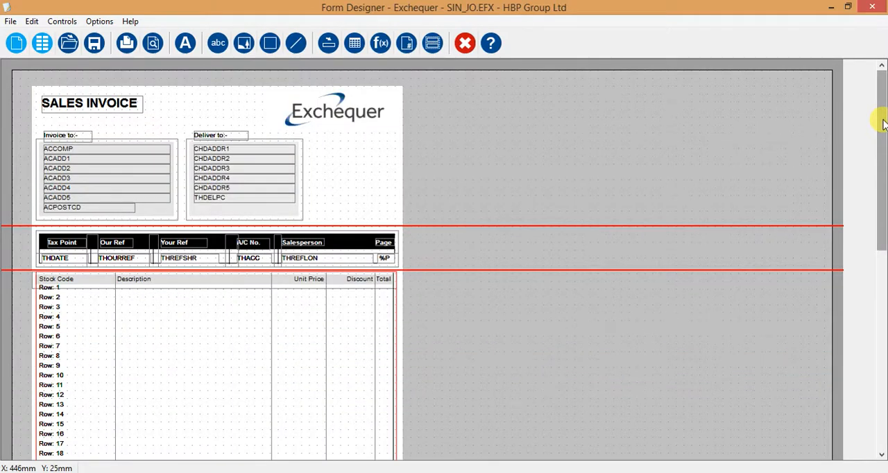
left_click(493, 46)
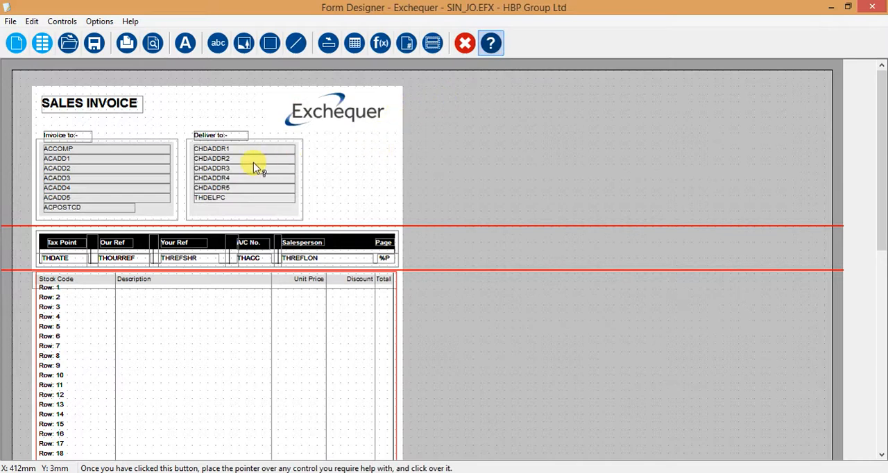
left_click(245, 42)
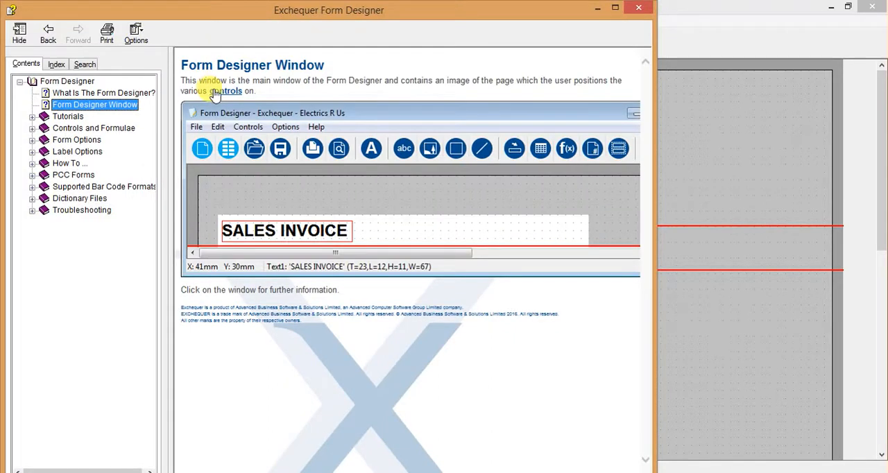
left_click(222, 94)
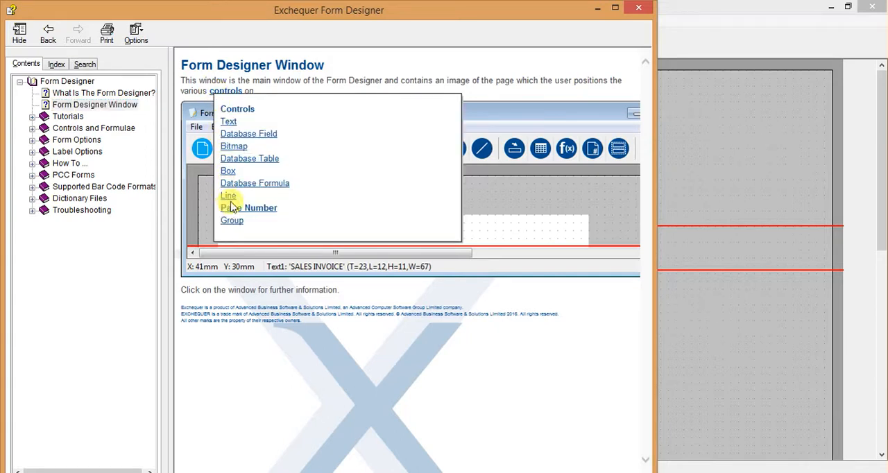
left_click(489, 208)
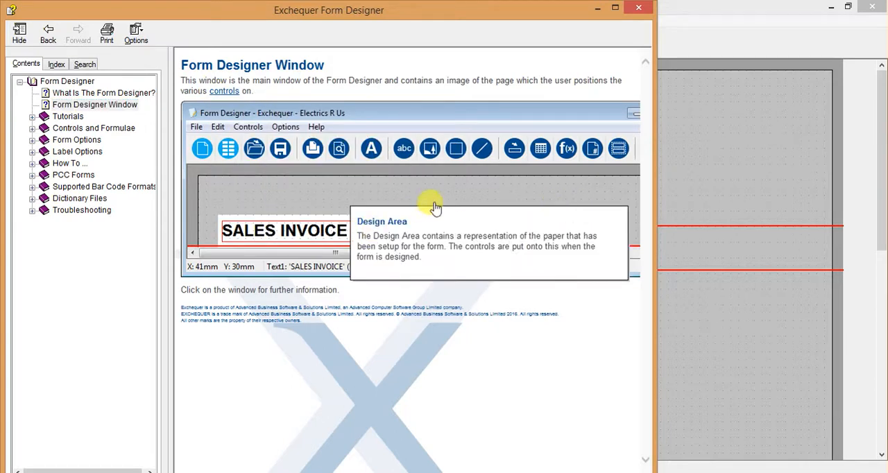
left_click(317, 194)
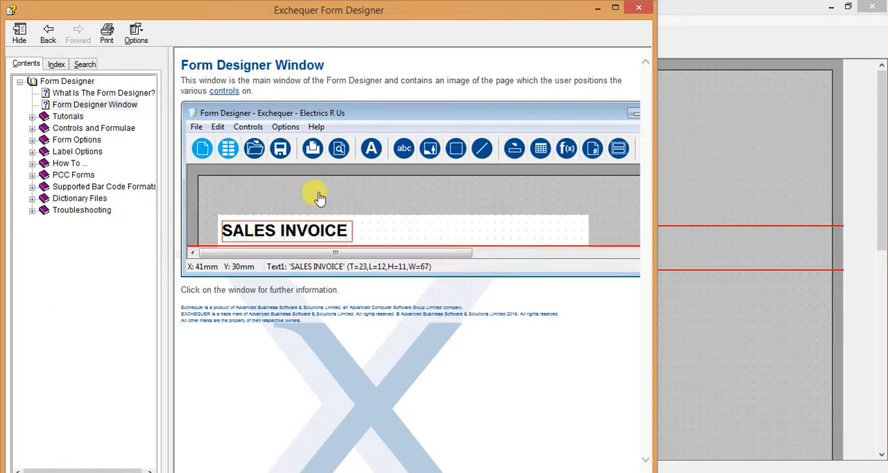
left_click(209, 149)
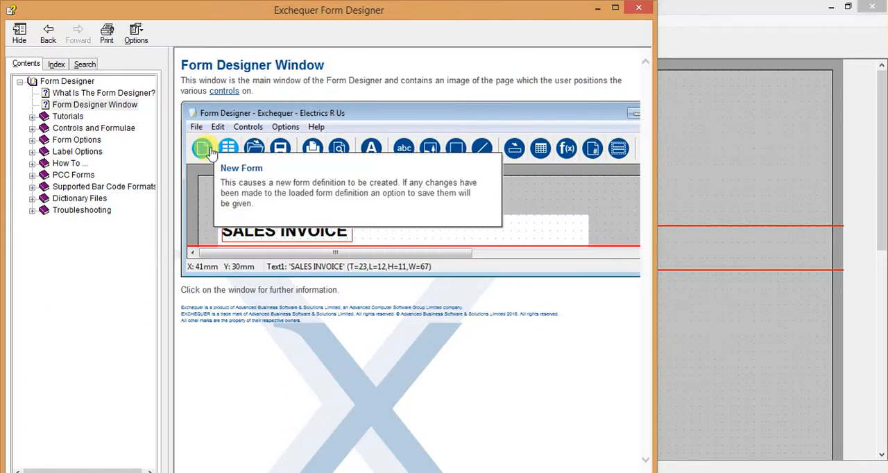
left_click(228, 148)
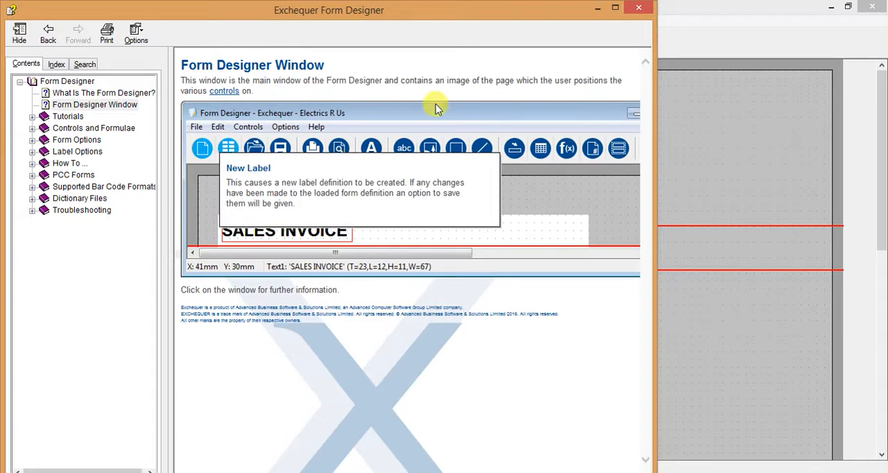
left_click(646, 7)
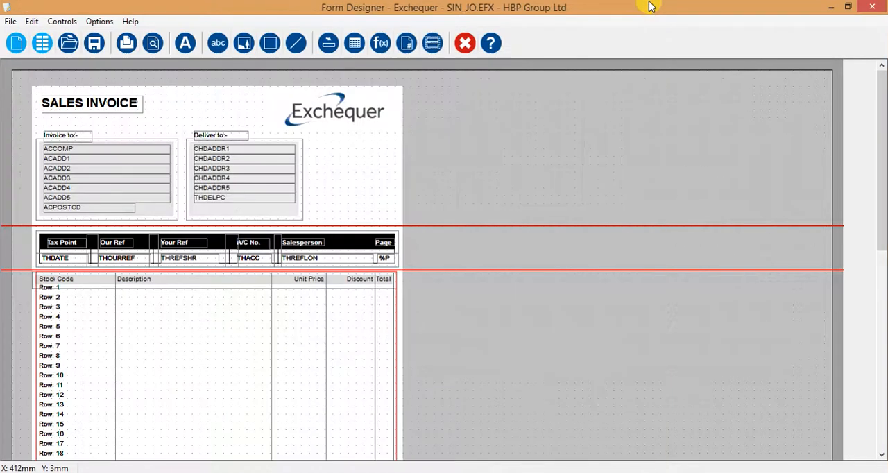